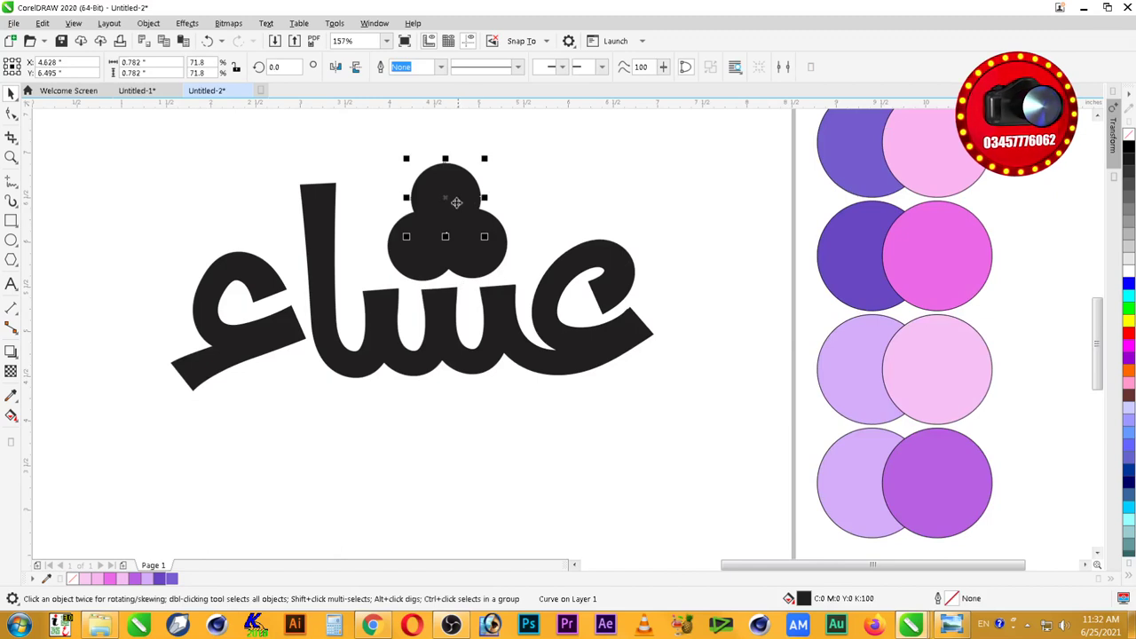
Step: Apply a diagonal linear fountain fill to the lower-right dot, running from light lavender at upper left to medium violet at lower right
left_click(486, 252)
left_click(11, 415)
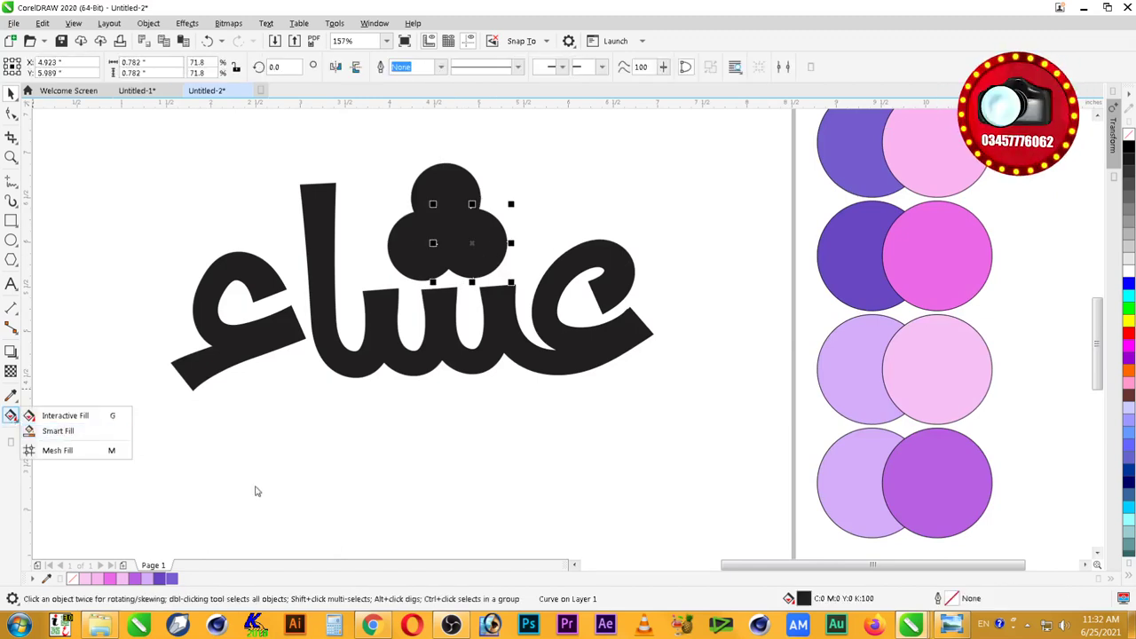
left_click(90, 421)
left_click_drag(507, 268, 434, 221)
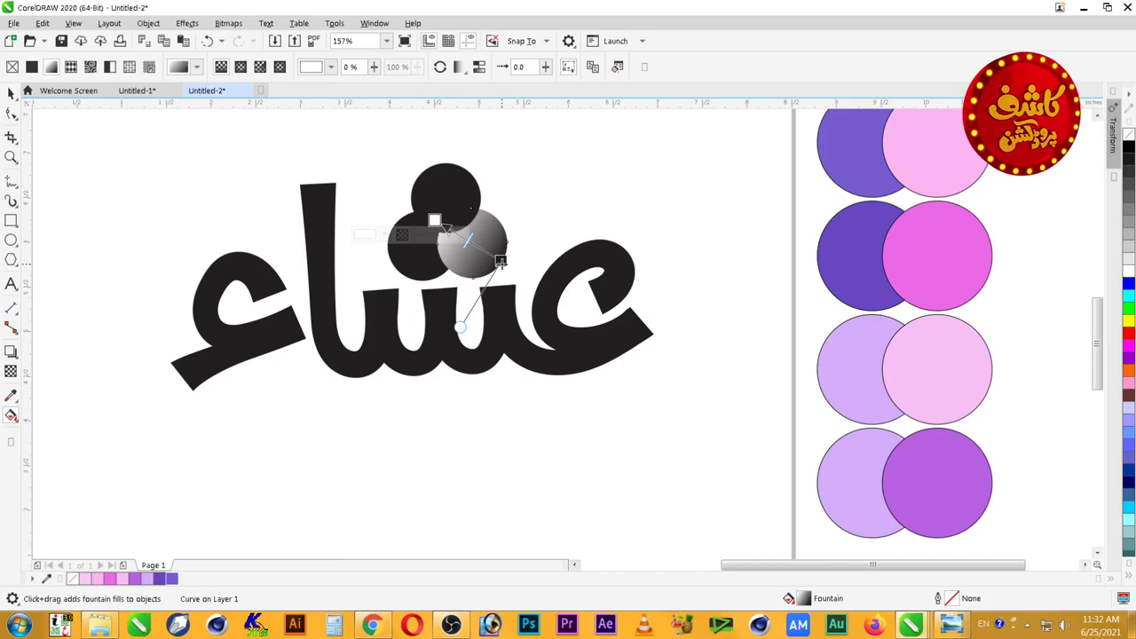
left_click_drag(173, 581, 502, 263)
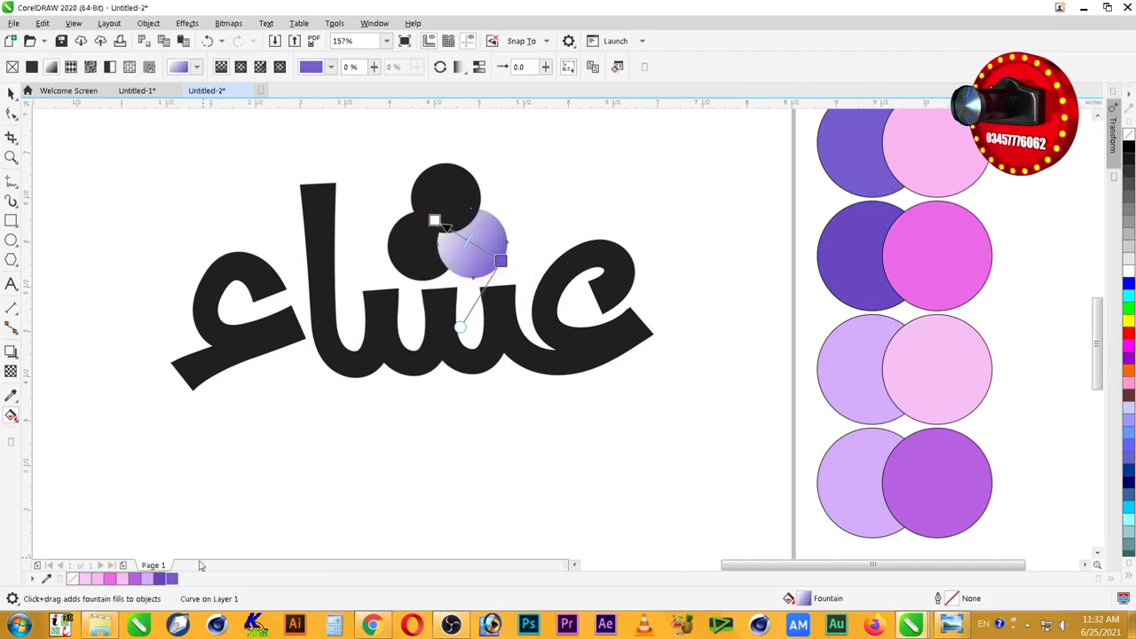
left_click_drag(155, 582, 435, 222)
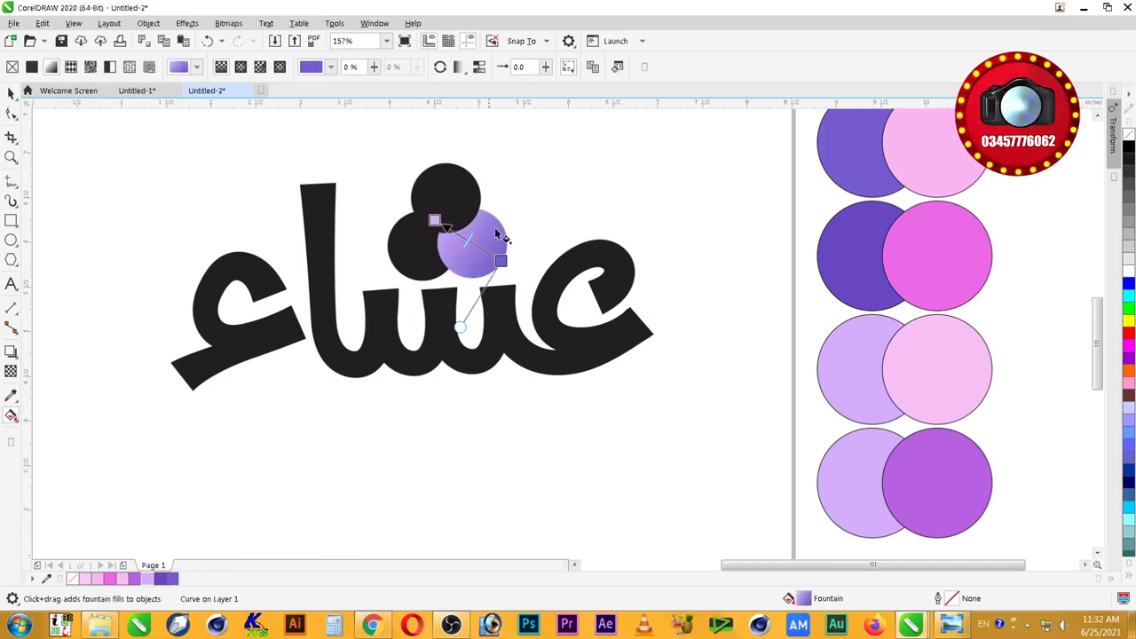
key("space")
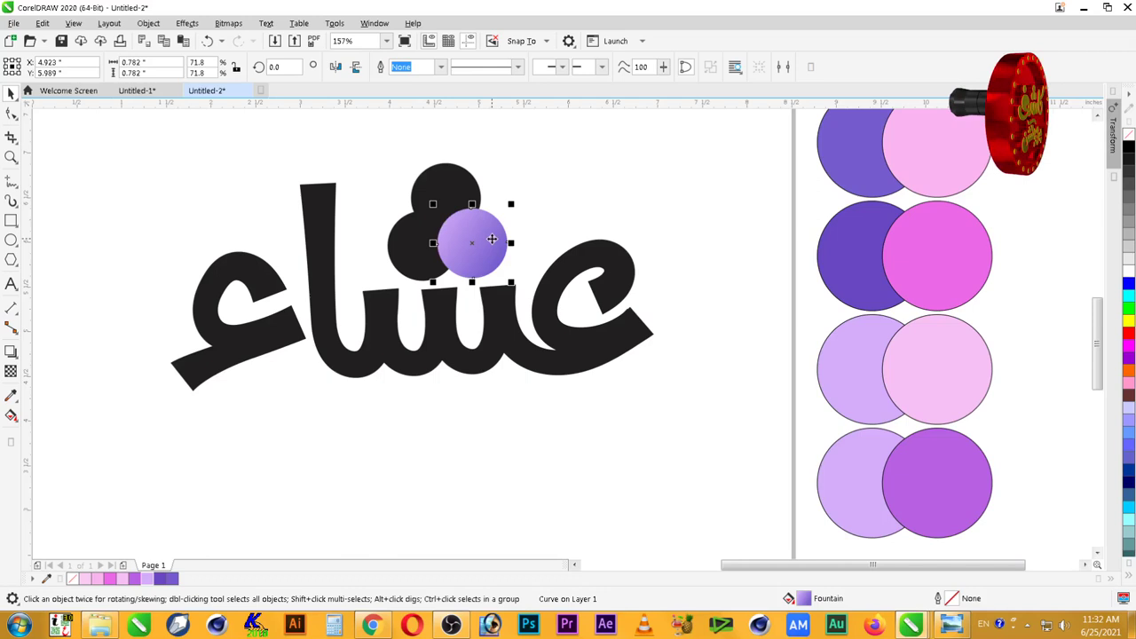
Step: Copy only the fill property from the lower-right gradient dot to the black top dot
left_click(435, 197)
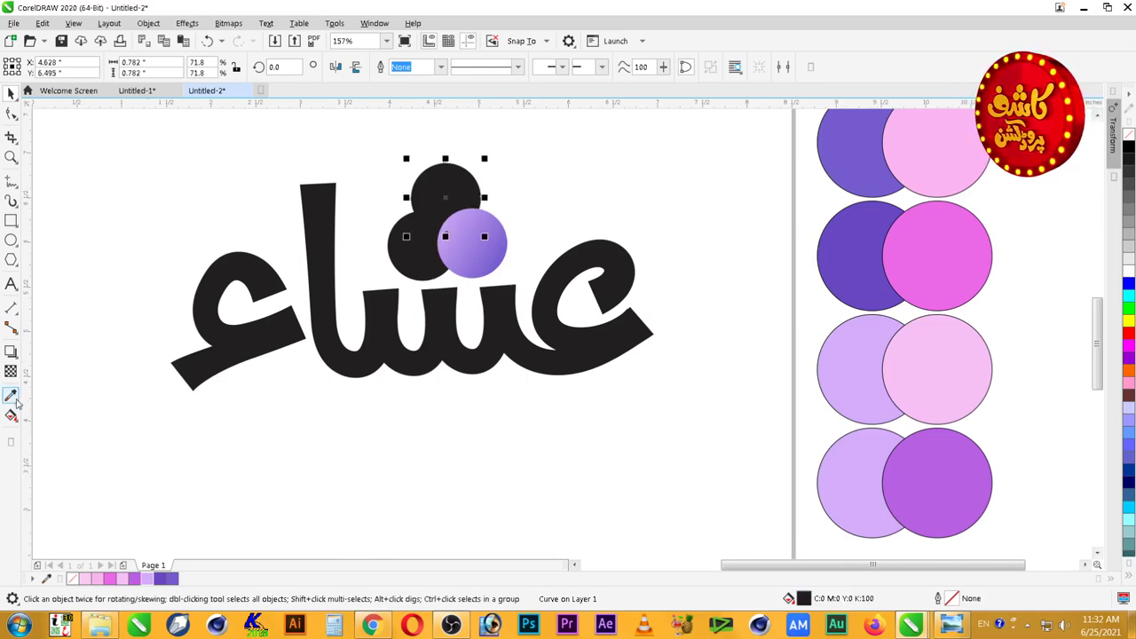
key("ctrl+shift+a")
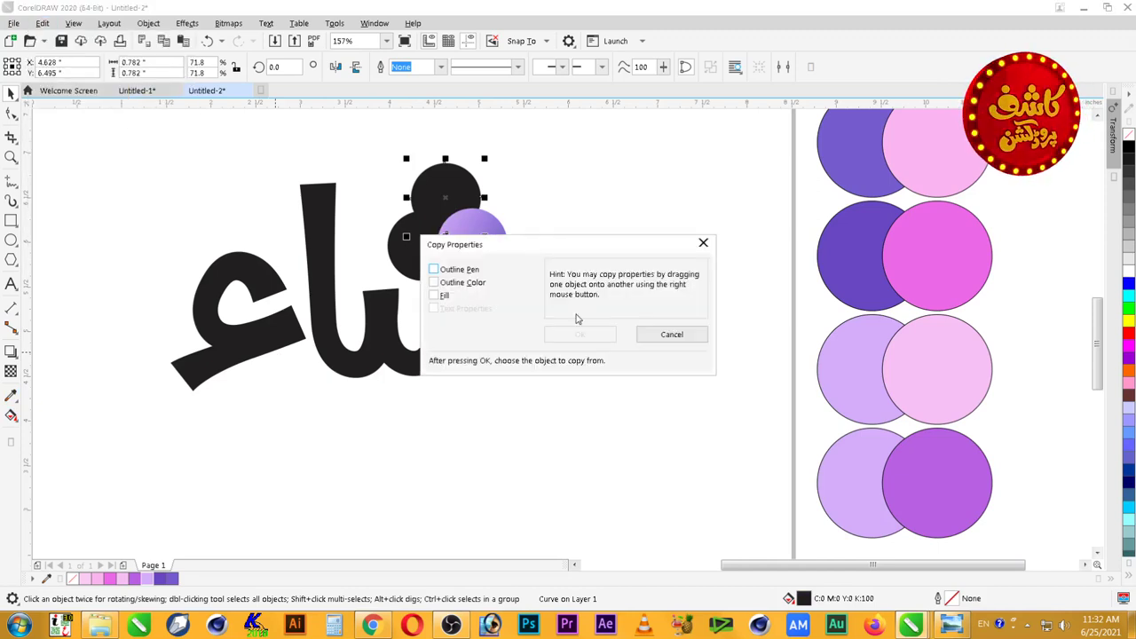
left_click(445, 296)
left_click(568, 332)
left_click(489, 259)
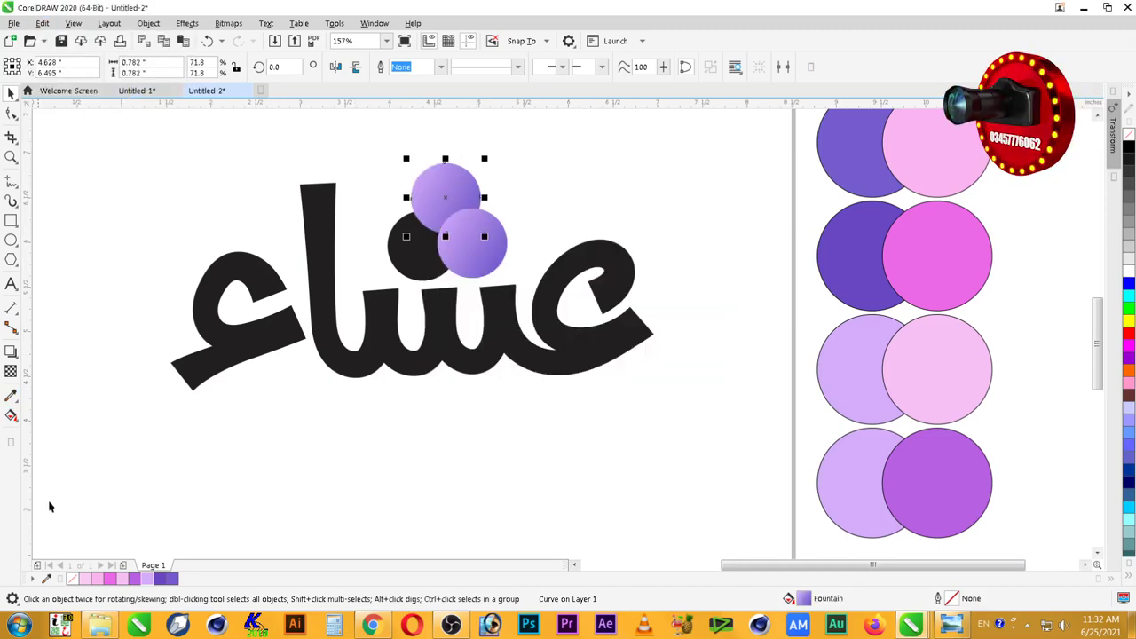
Step: Recolor the top dot's gradient from light pink at upper left to orchid purple at lower right, using the document palette
left_click(13, 417)
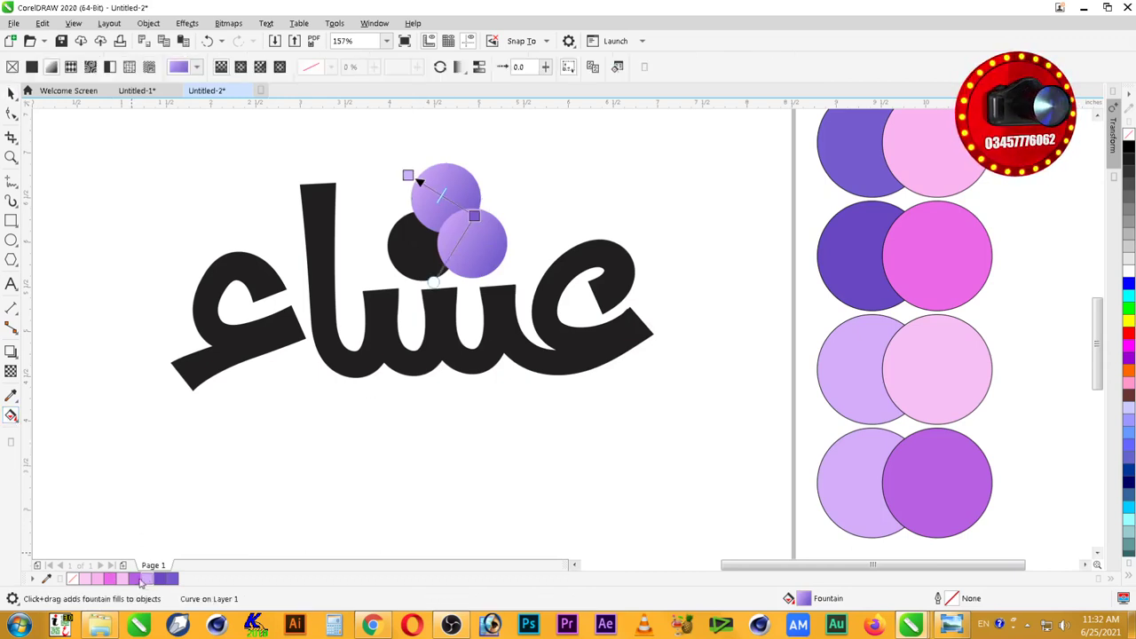
left_click_drag(147, 579, 475, 214)
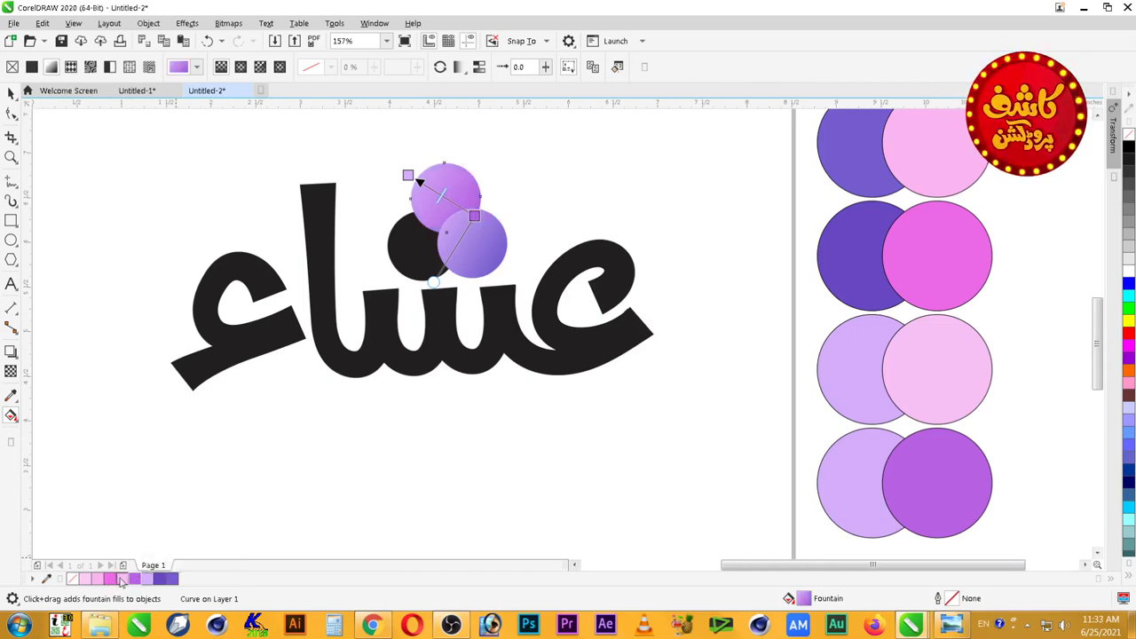
left_click_drag(448, 179, 409, 176)
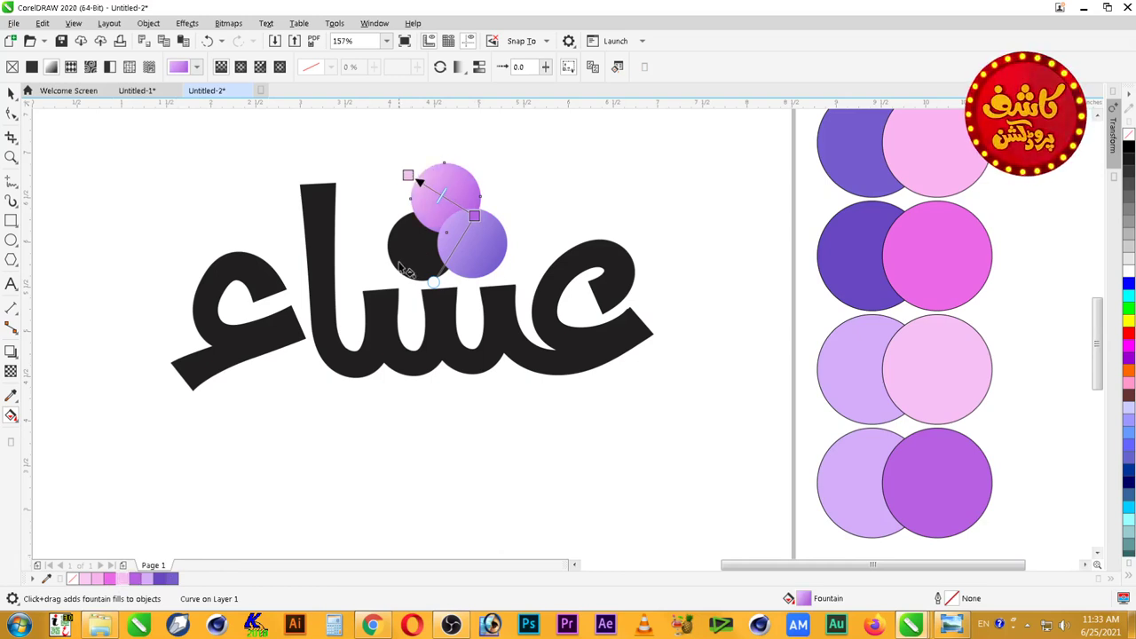
Step: Copy the violet gradient fill from the lower-right dot to the black lower-left dot
left_click(424, 263)
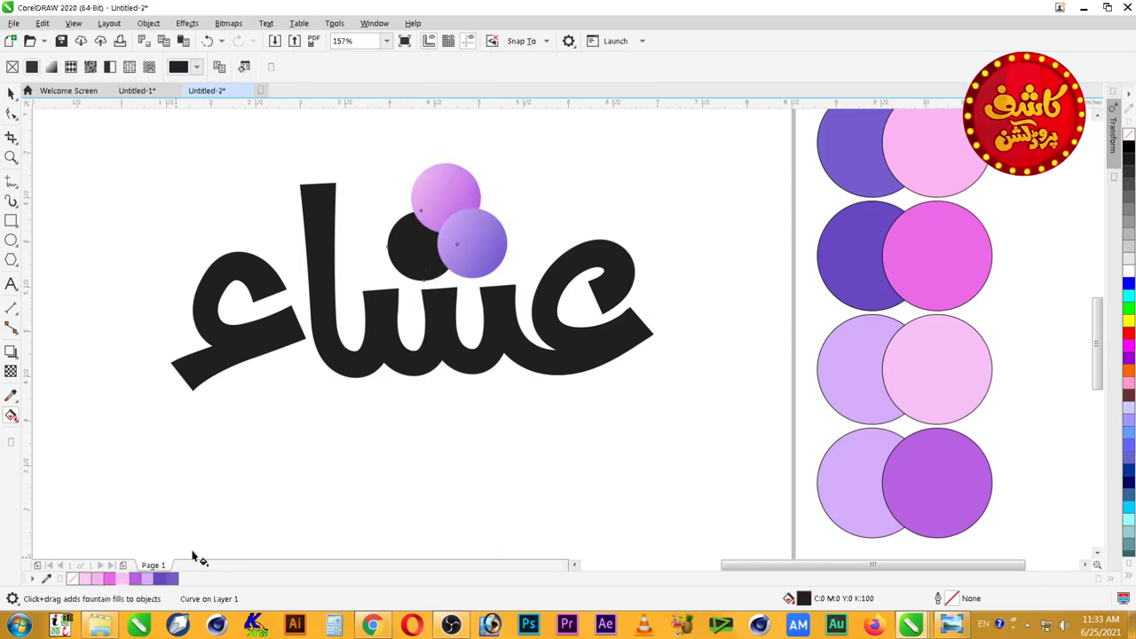
mouse_move(112, 583)
left_mouse_down()
mouse_move(188, 504)
mouse_move(114, 580)
left_mouse_up()
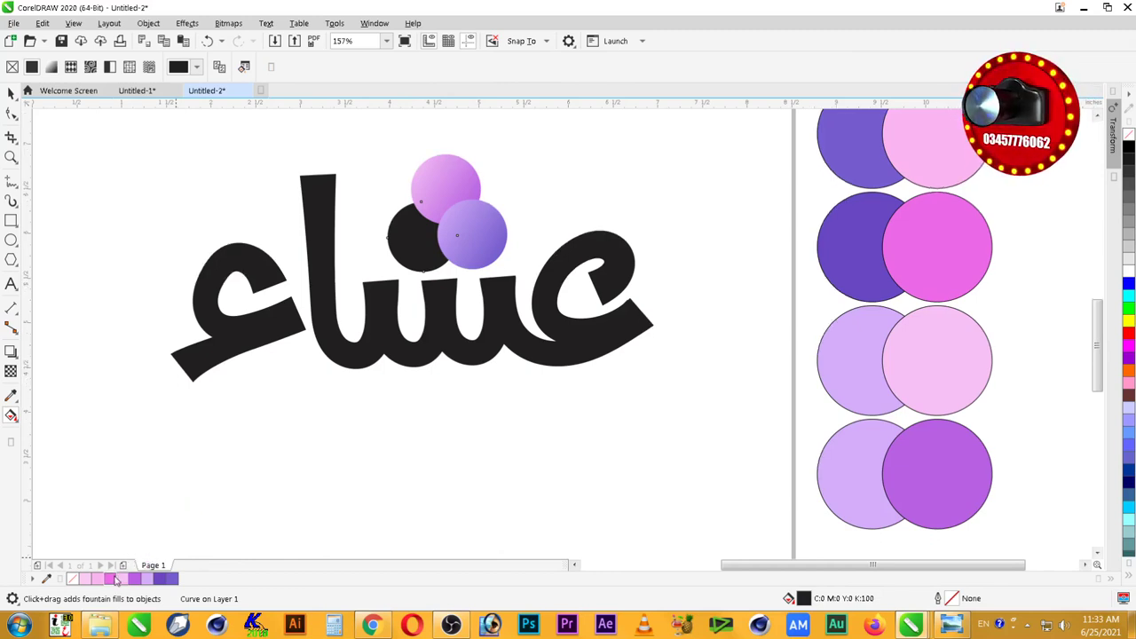
left_click(430, 261)
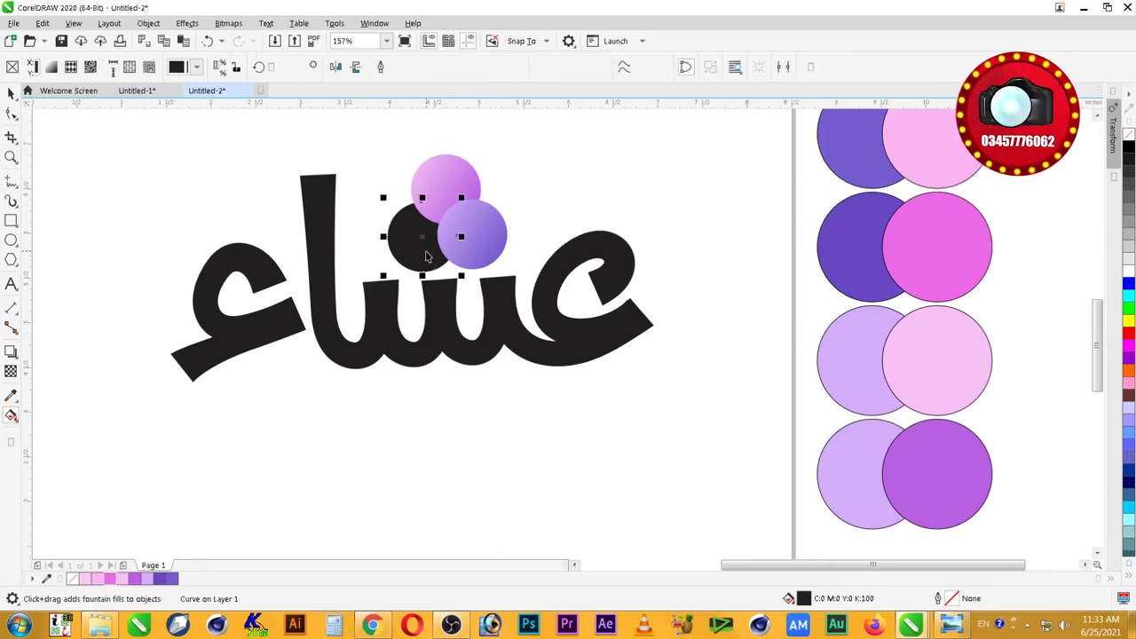
left_click(12, 415)
key("alt+e")
key("m")
key("Return")
left_click(477, 236)
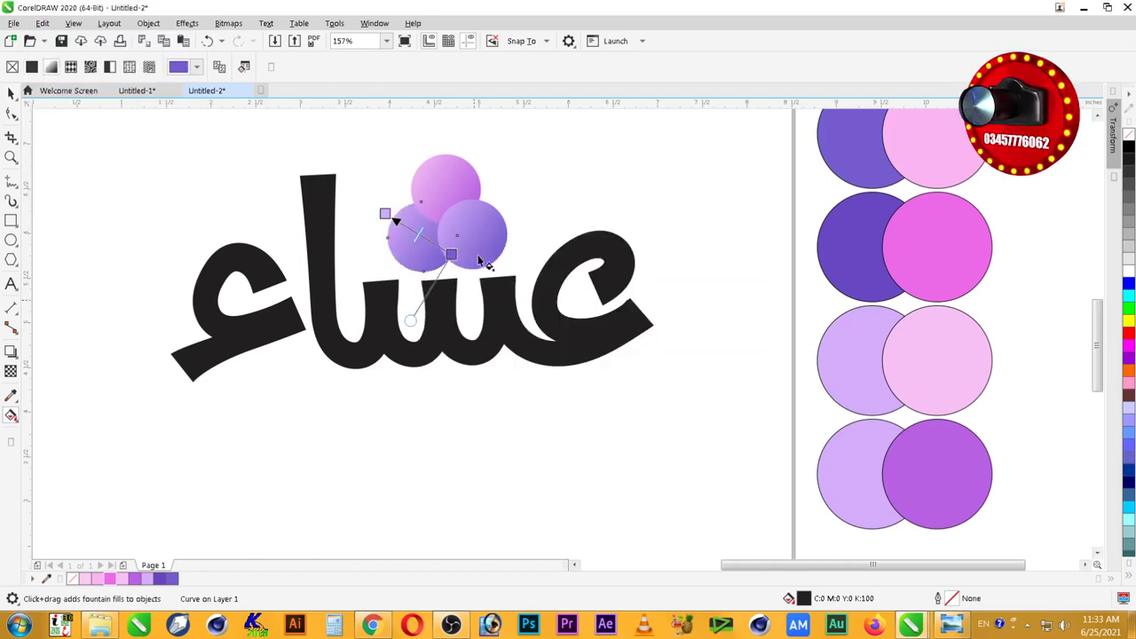
Step: Recolor the lower-left dot's gradient from light pink at upper left to bright magenta pink at lower right
left_click_drag(111, 580, 451, 256)
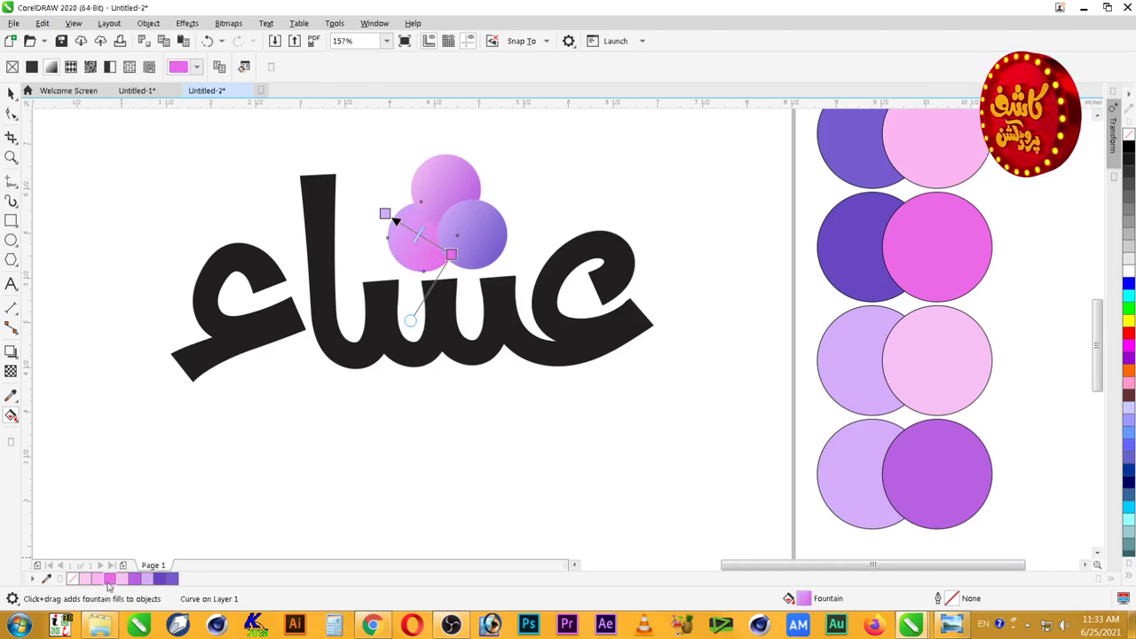
left_click_drag(97, 579, 385, 215)
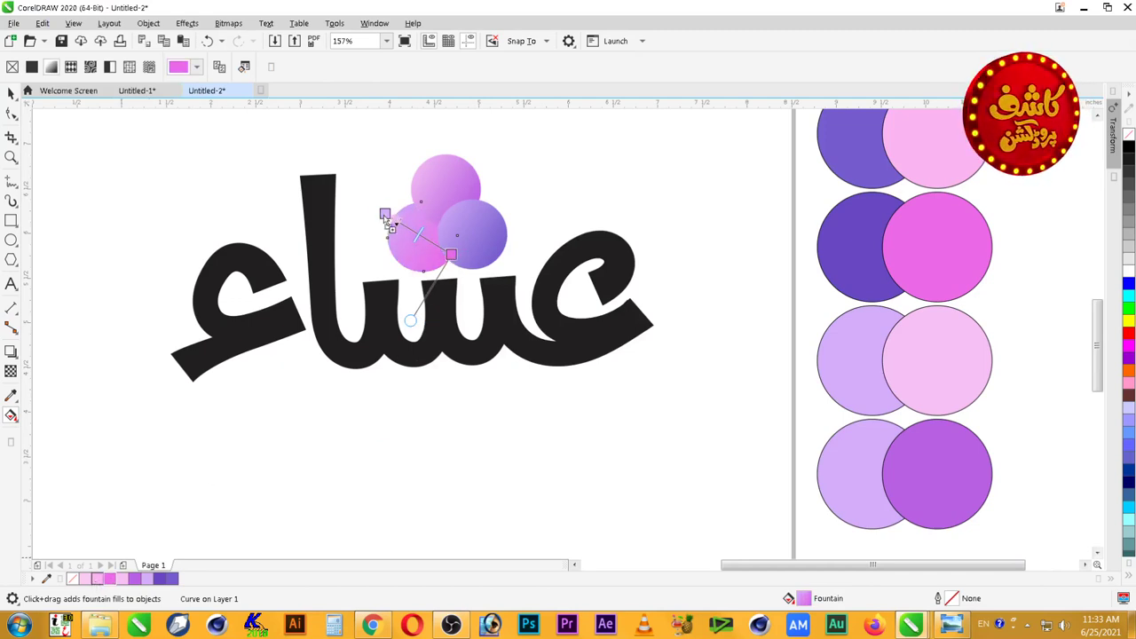
left_click(532, 208)
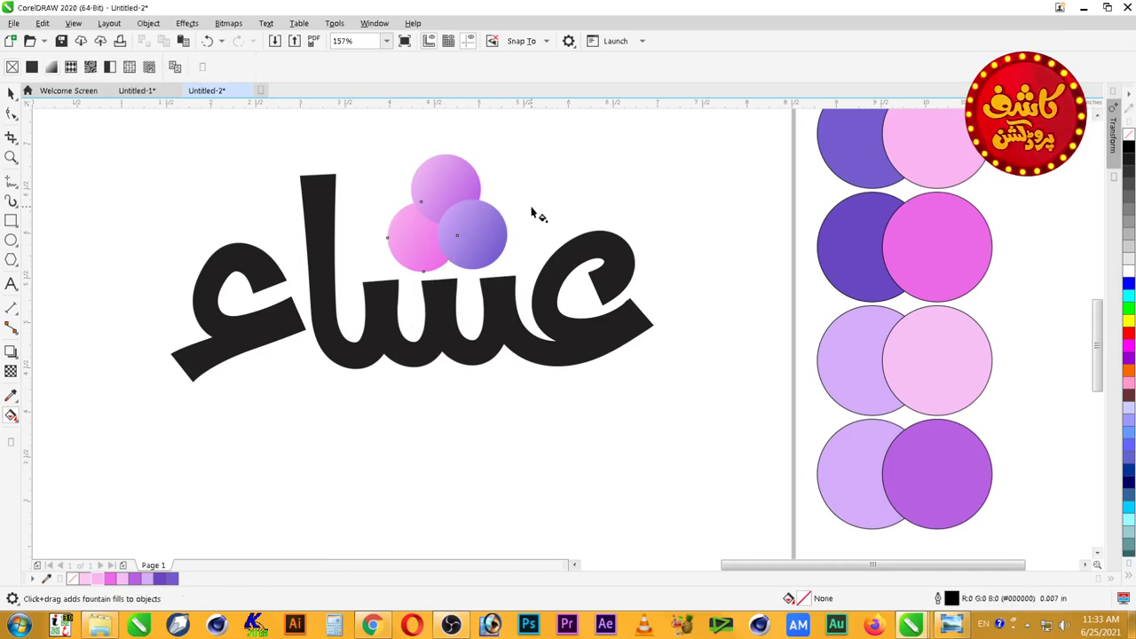
key("space")
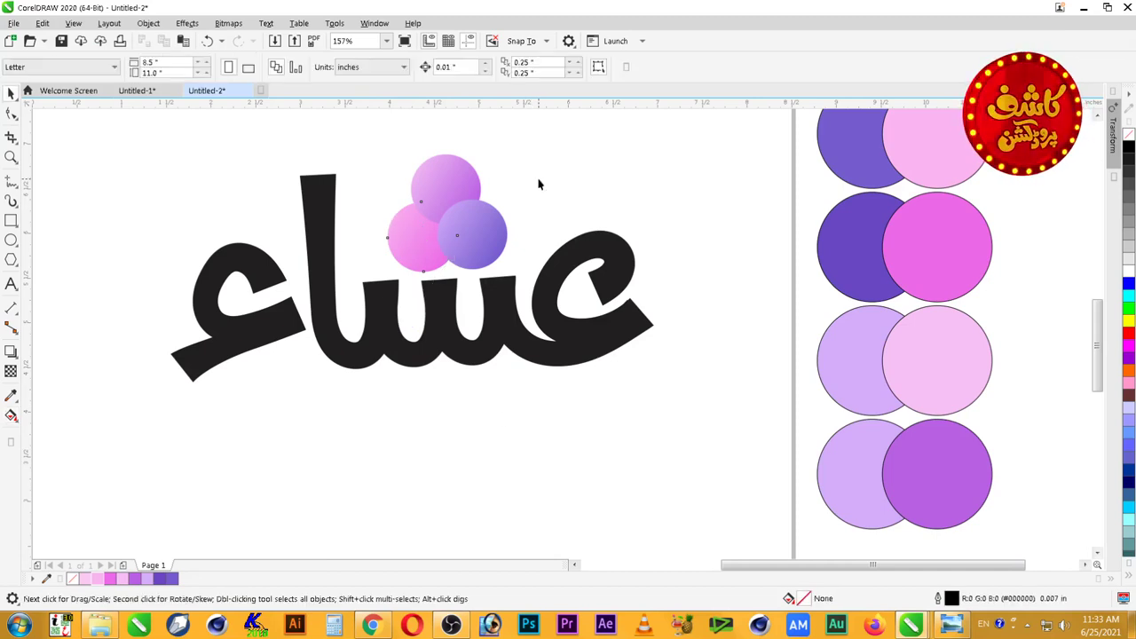
Step: Add one drop shadow to the top and lower-right dots together, with opacity 50 and feathering 15
left_click(440, 188)
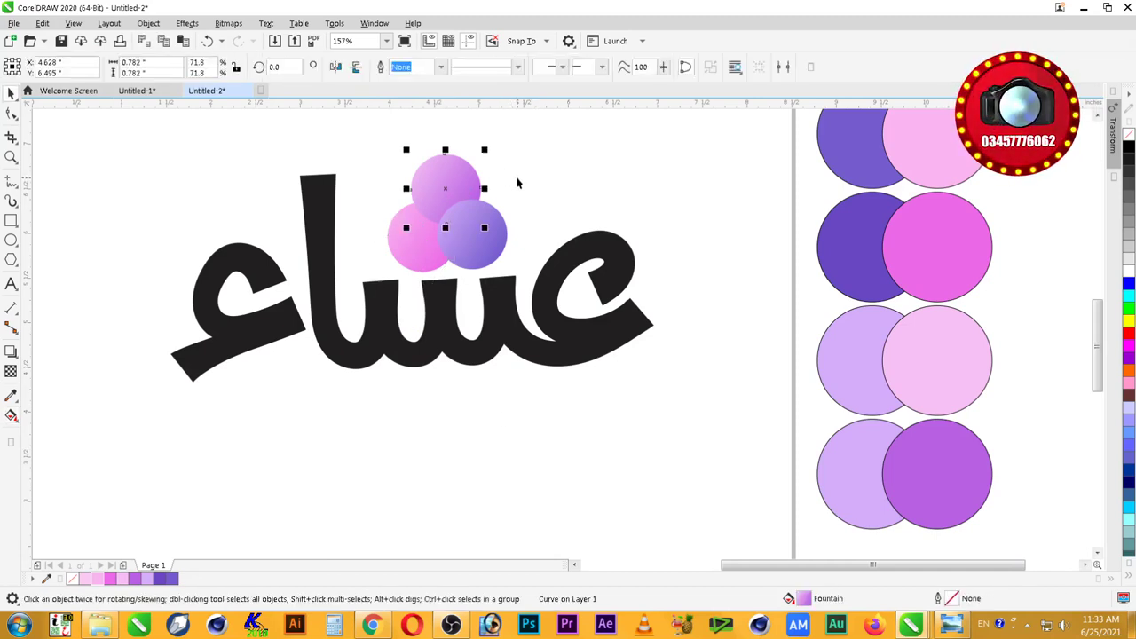
left_click(526, 199)
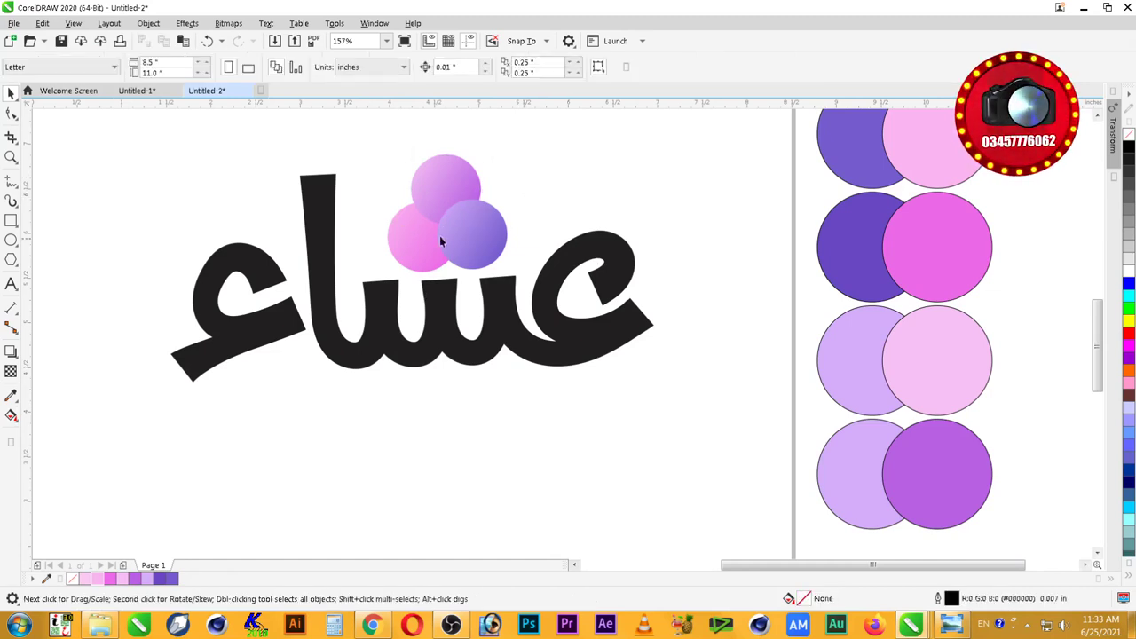
left_click(414, 240)
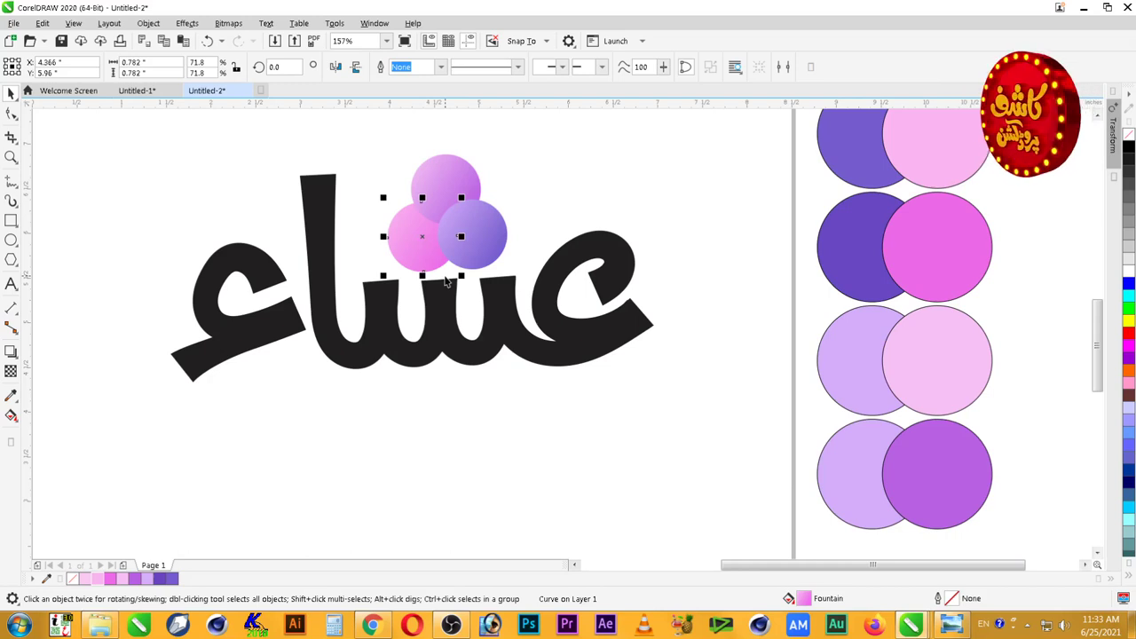
left_click(471, 251)
left_click(448, 186, "shift")
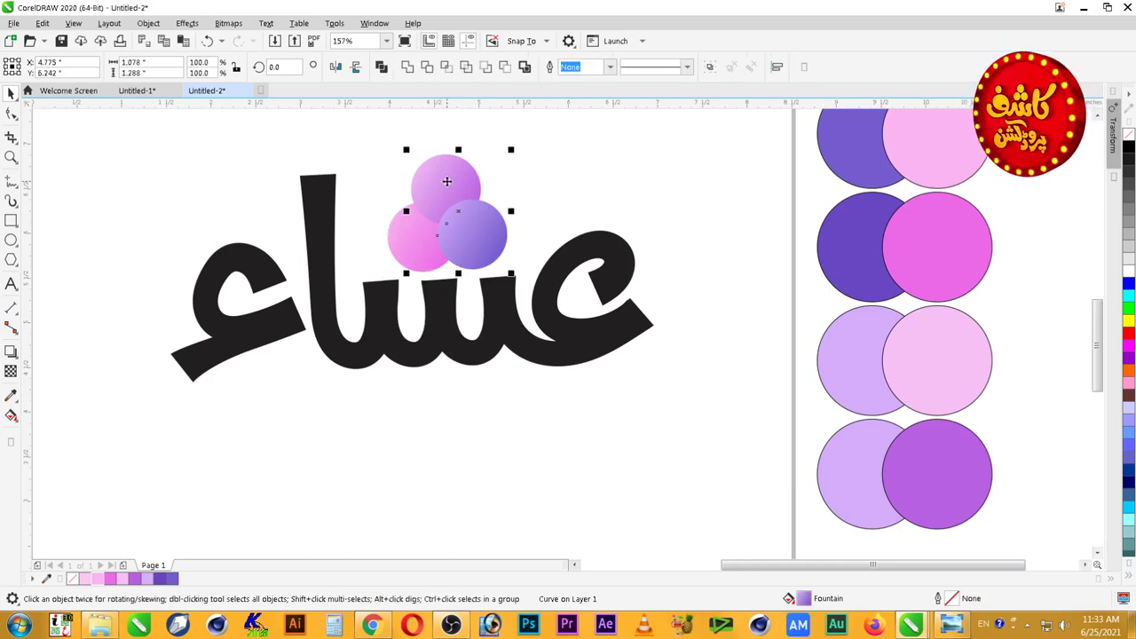
left_click(11, 351)
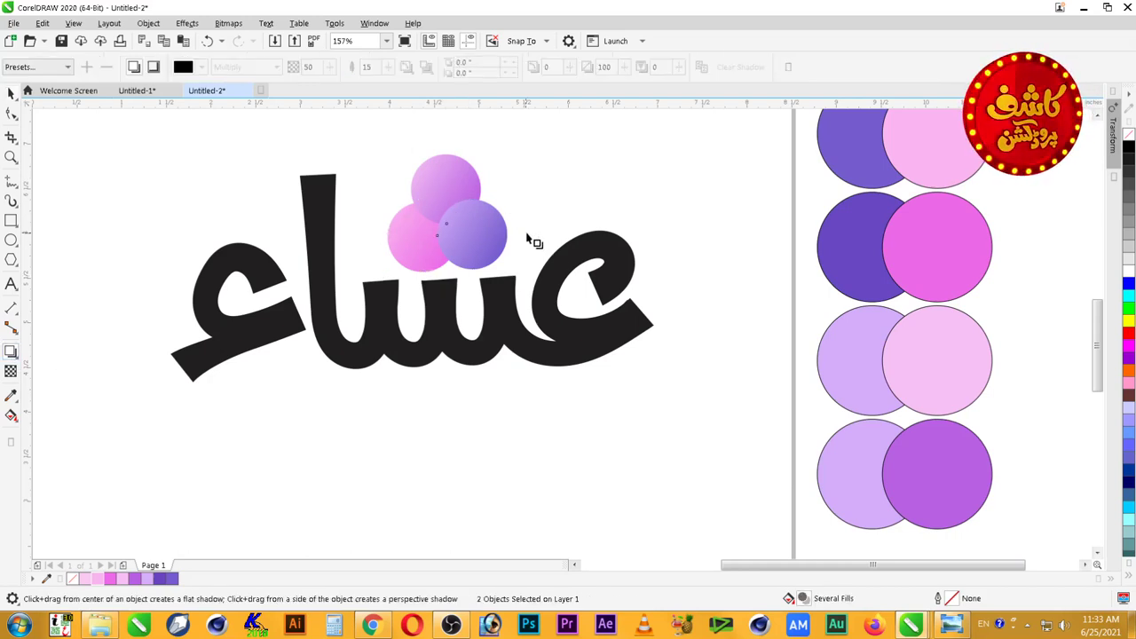
left_click_drag(458, 212, 506, 211)
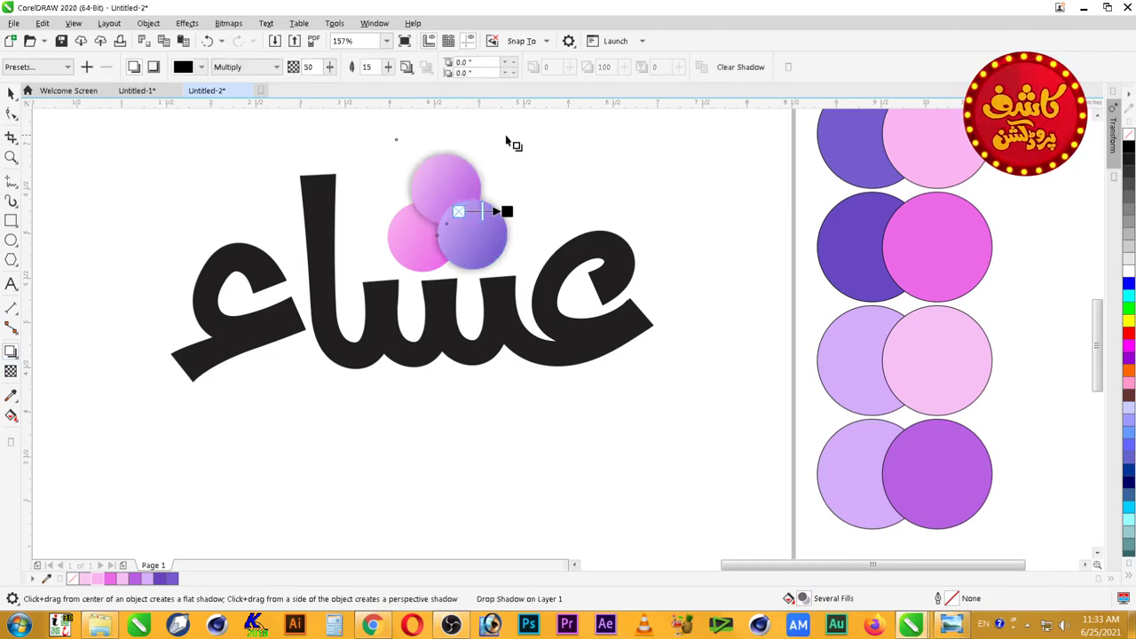
Step: Make the drop shadow feather outward around the two dots and sample the palette's dark violet #6947C2 as its color
left_click(416, 68)
left_click(436, 129)
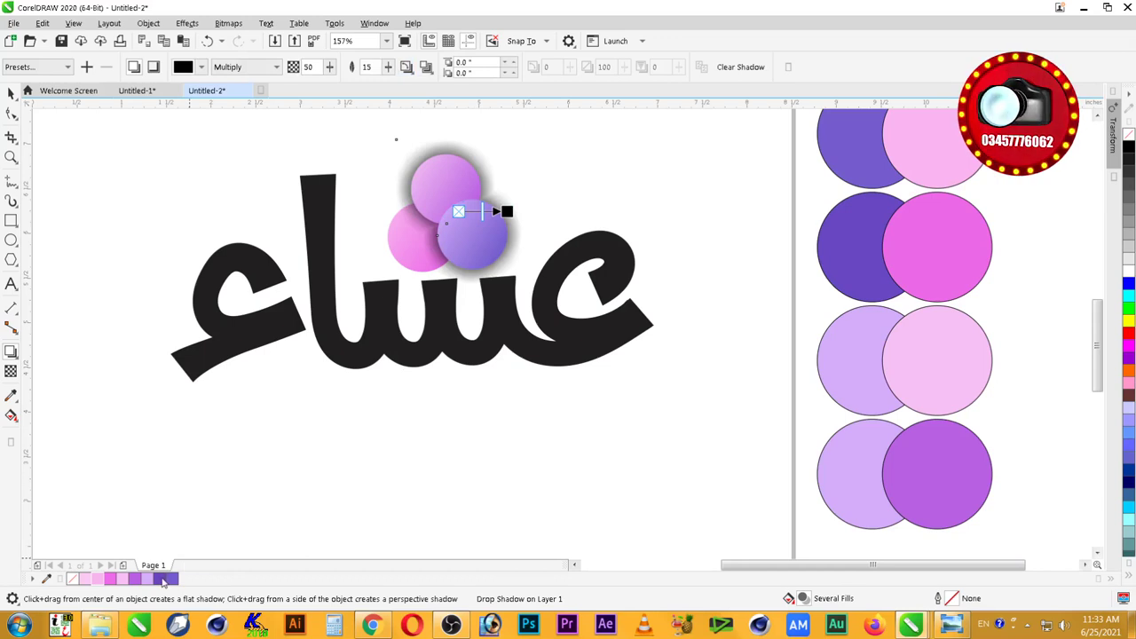
left_click(202, 67)
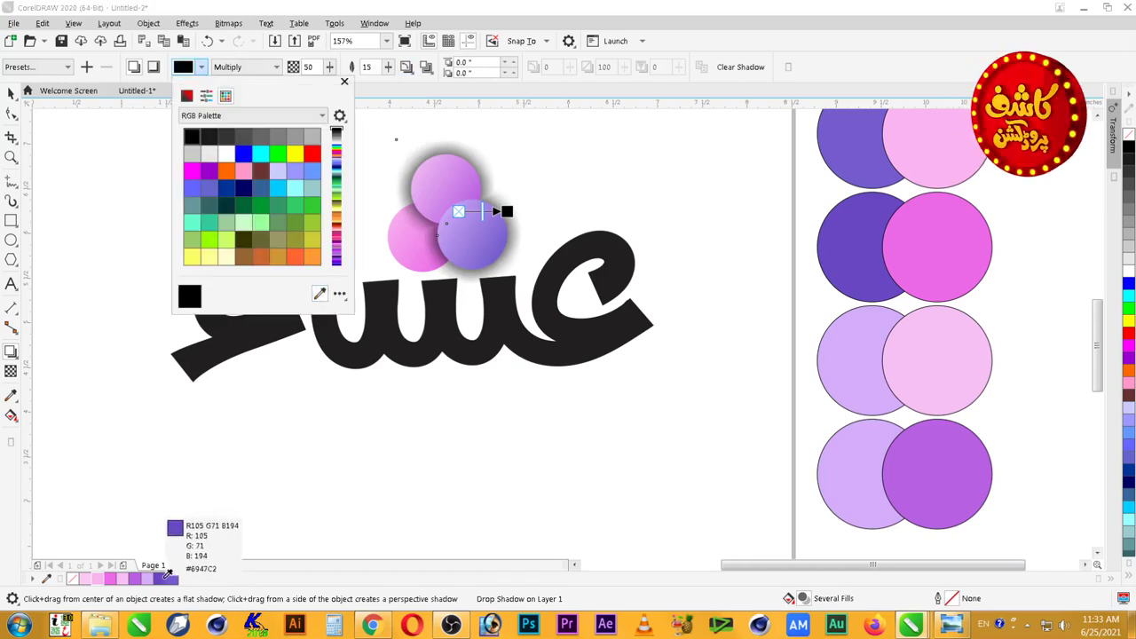
left_click(168, 577)
left_click(11, 94)
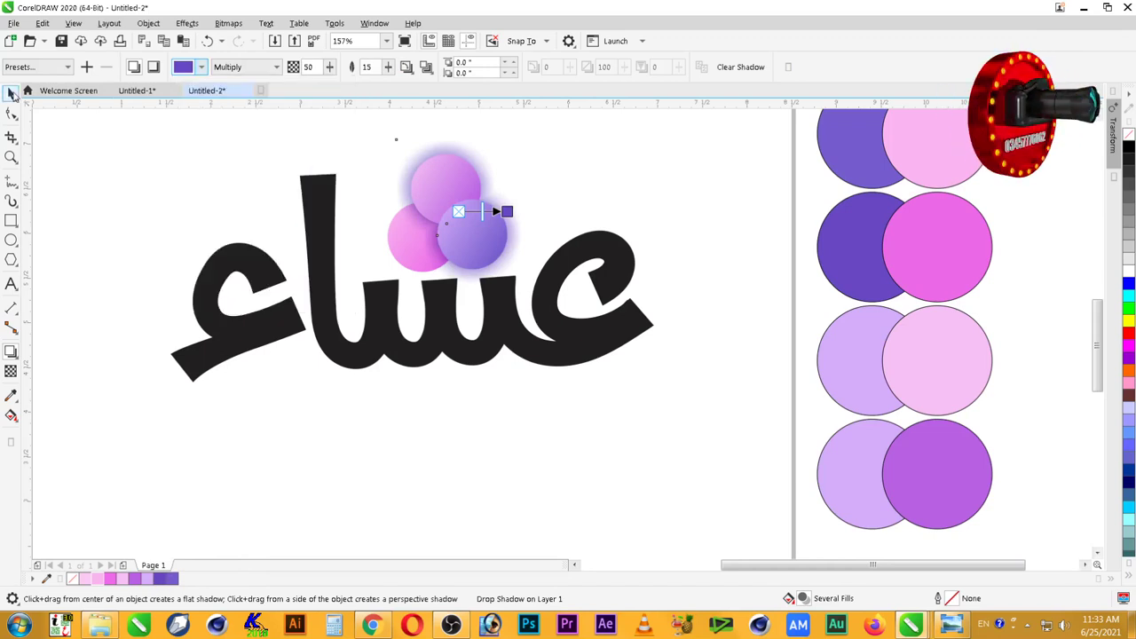
left_click(11, 94)
Step: Adjust the color of the shadow shared by the top and lower-right dots to bright purple #9528C7
left_click(202, 68)
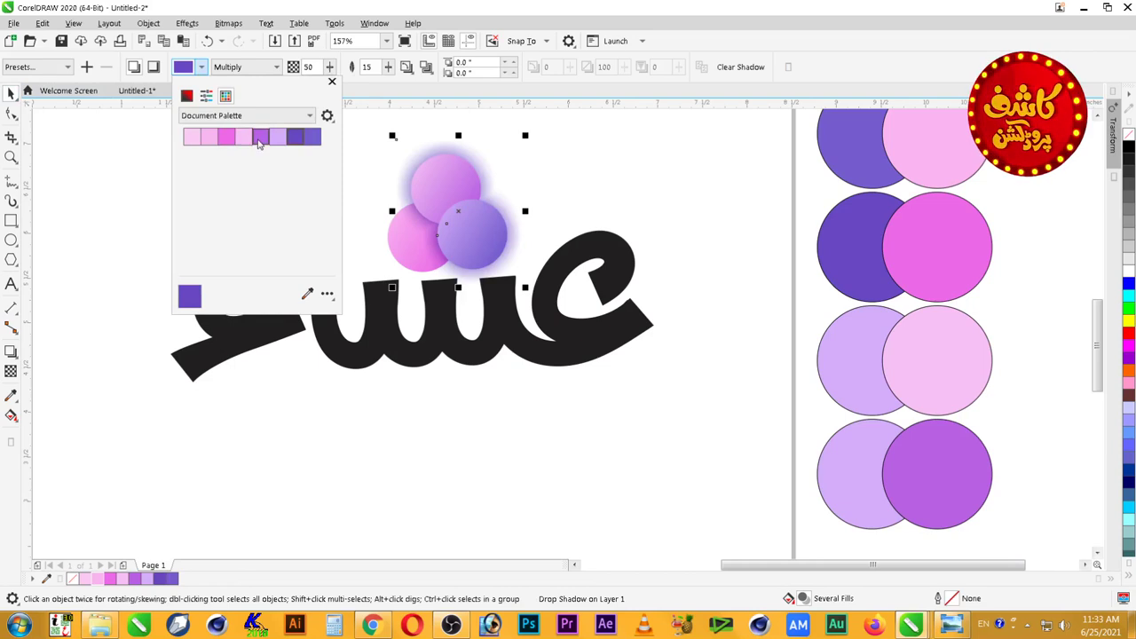
left_click(186, 96)
left_click(236, 181)
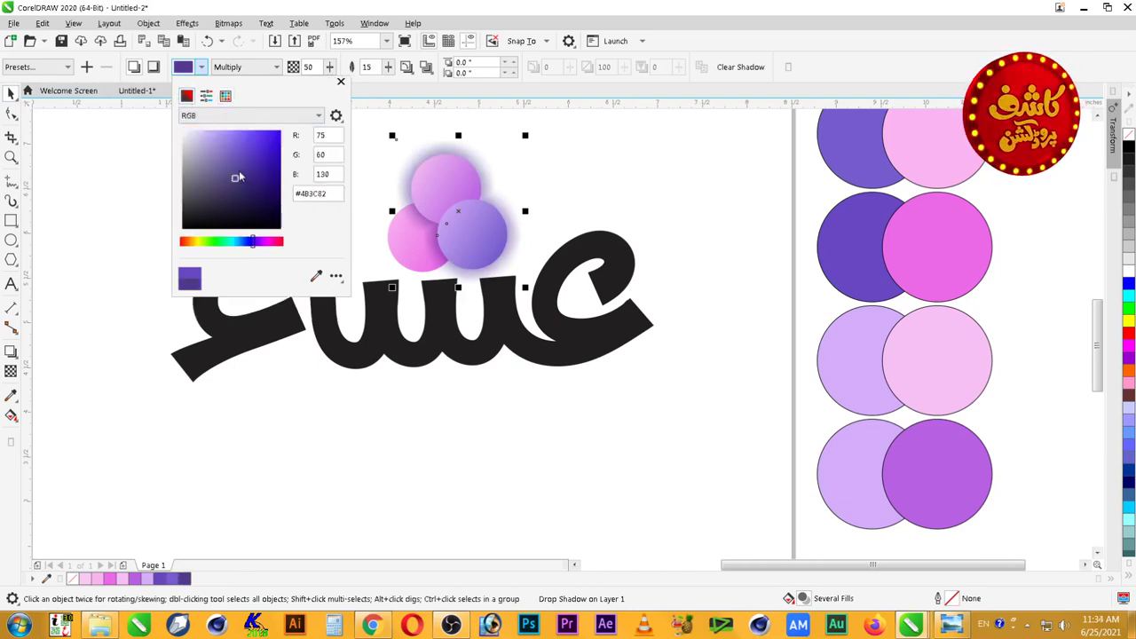
left_click(236, 167)
left_click(242, 167)
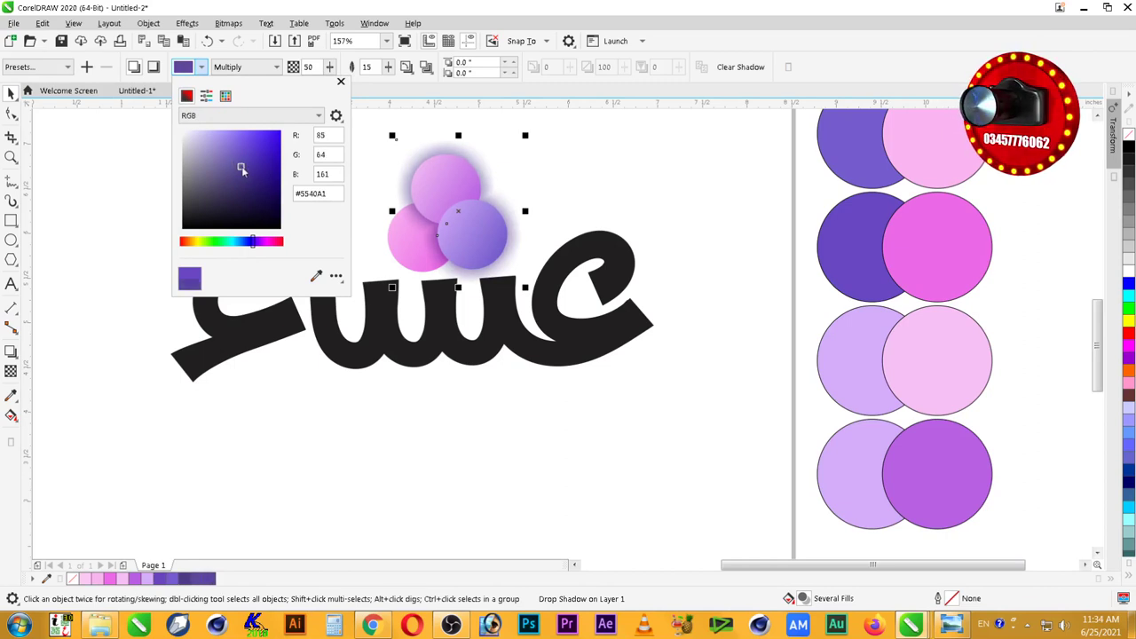
left_click(260, 244)
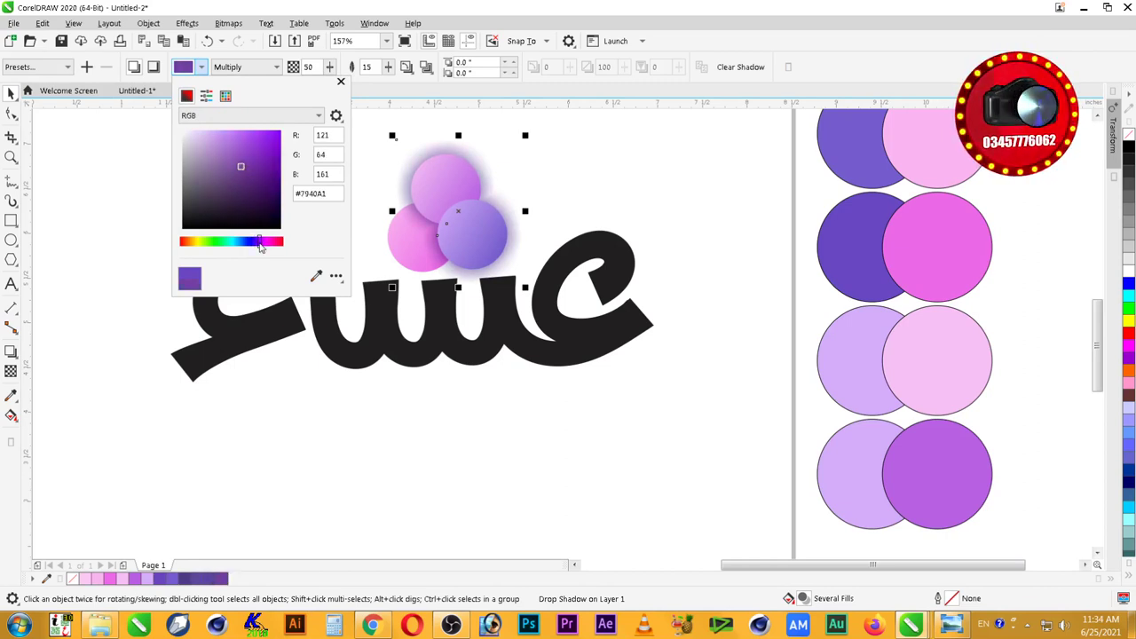
left_click(255, 245)
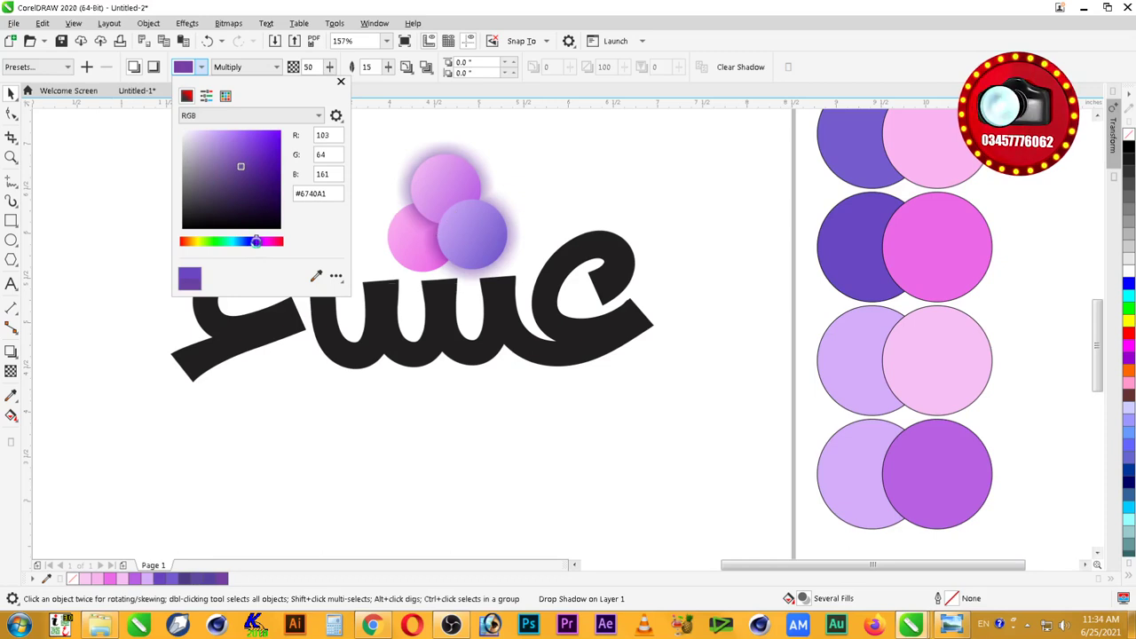
left_click(247, 153)
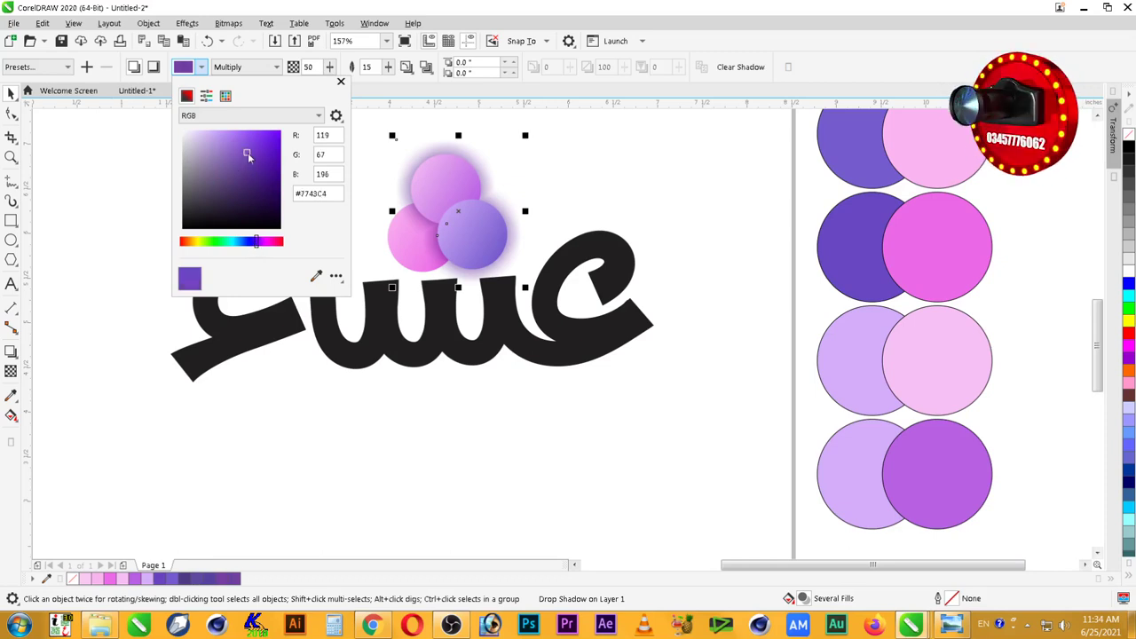
left_click(261, 151)
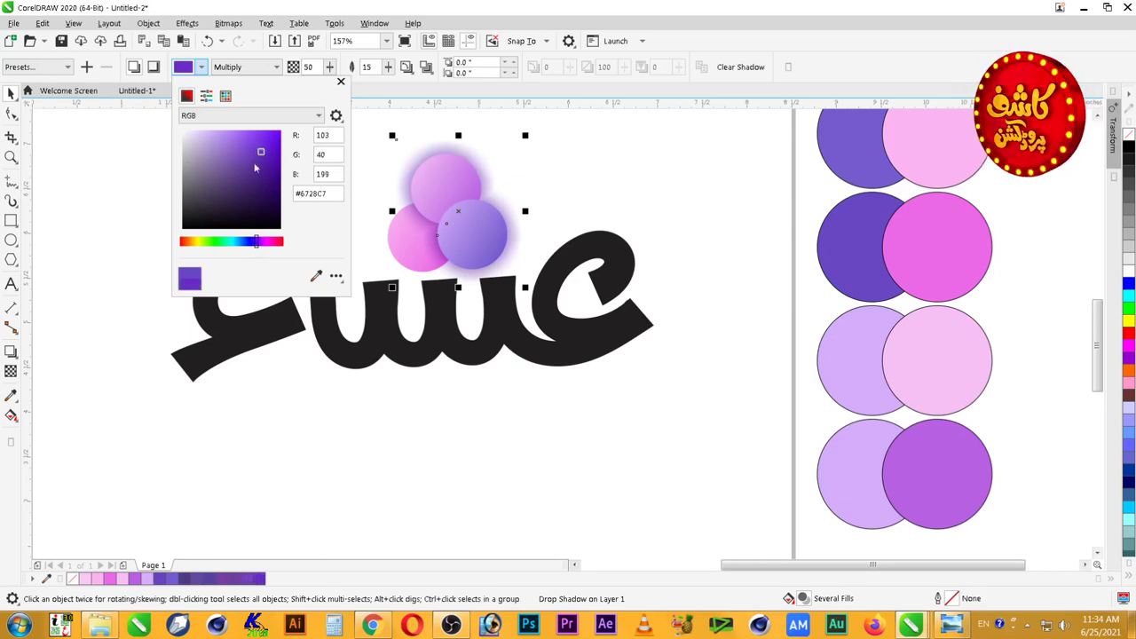
left_click(262, 243)
left_click(358, 5)
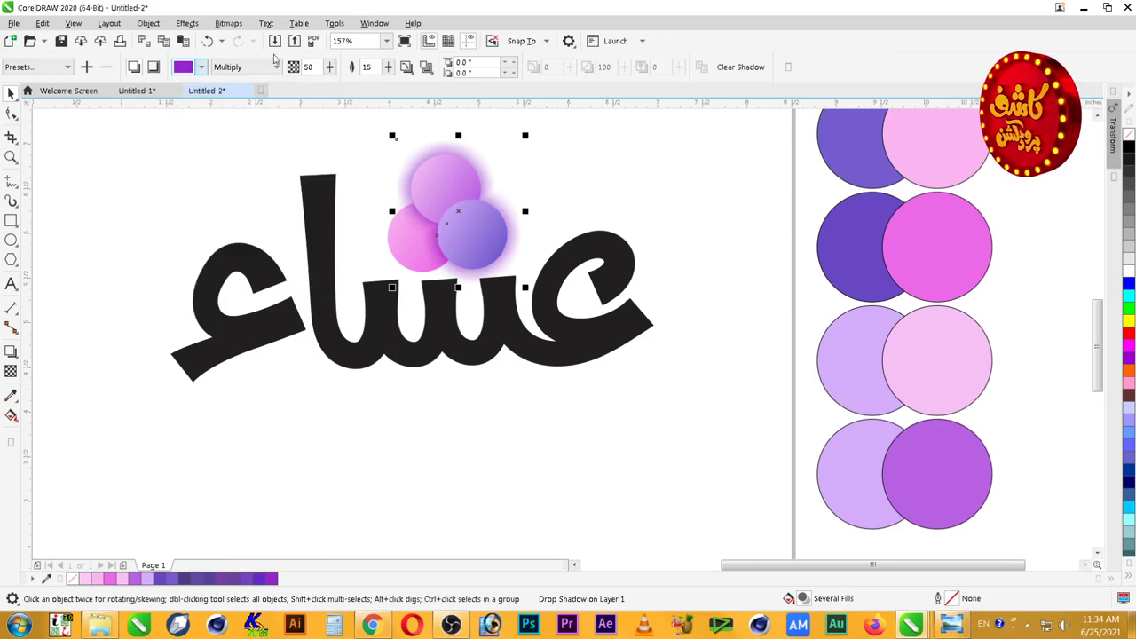
Step: Break the purple drop shadow apart from the top and lower-right dots and select the shadow alone
left_click(11, 94)
right_click(499, 168)
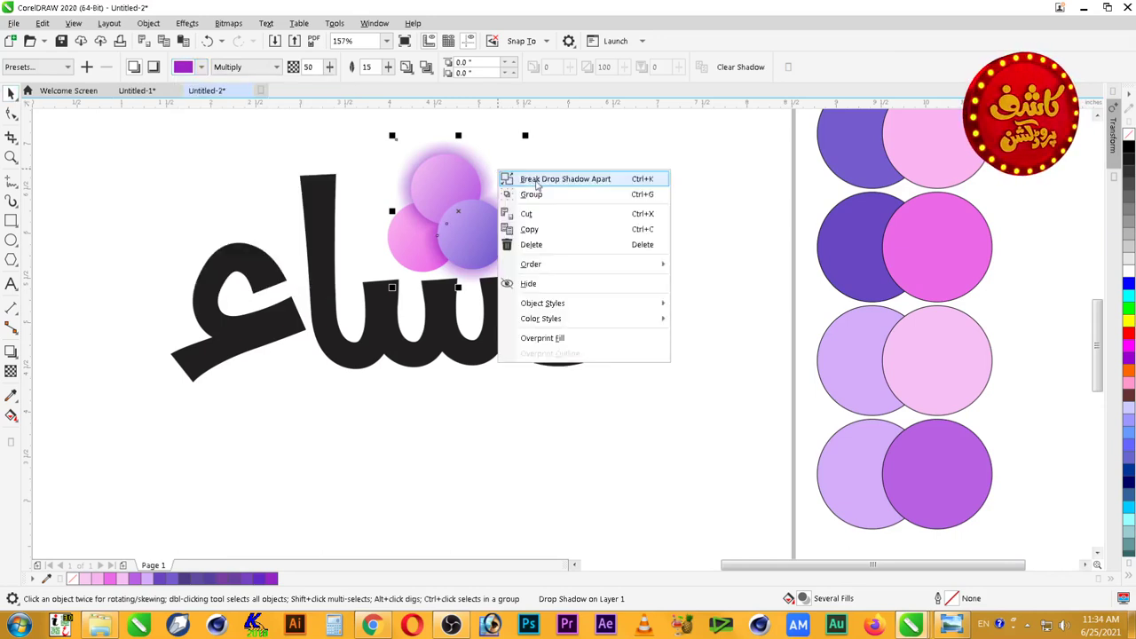
left_click(537, 182)
left_click(631, 139)
left_click(505, 177)
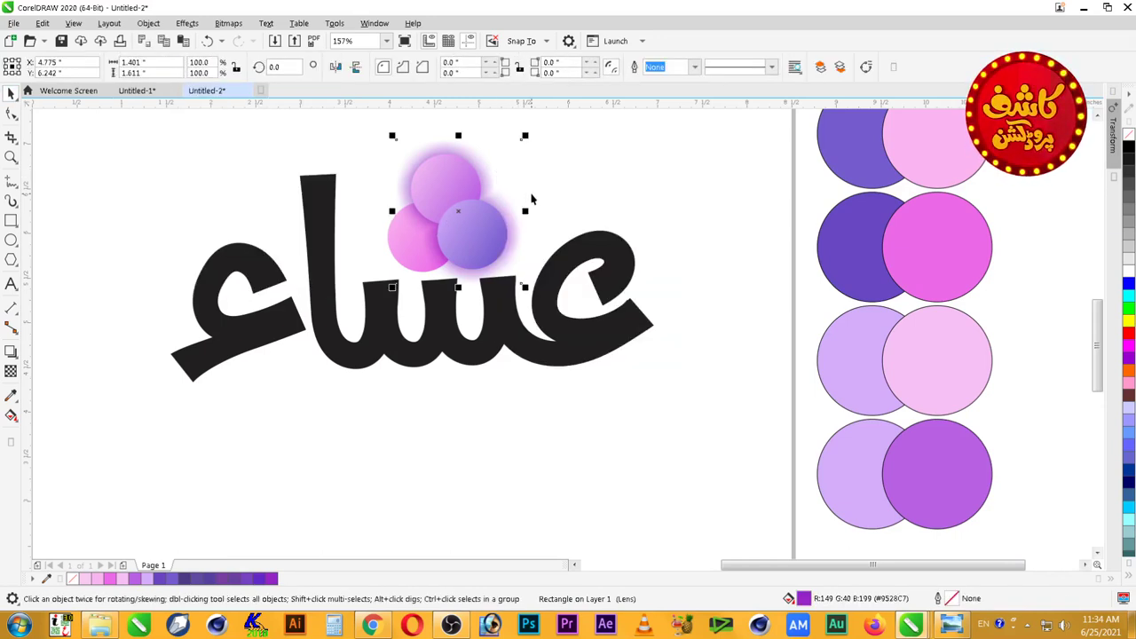
Step: PowerClip the separated purple shadow inside the lower-left pink dot
key("alt+j")
key("w")
key("p")
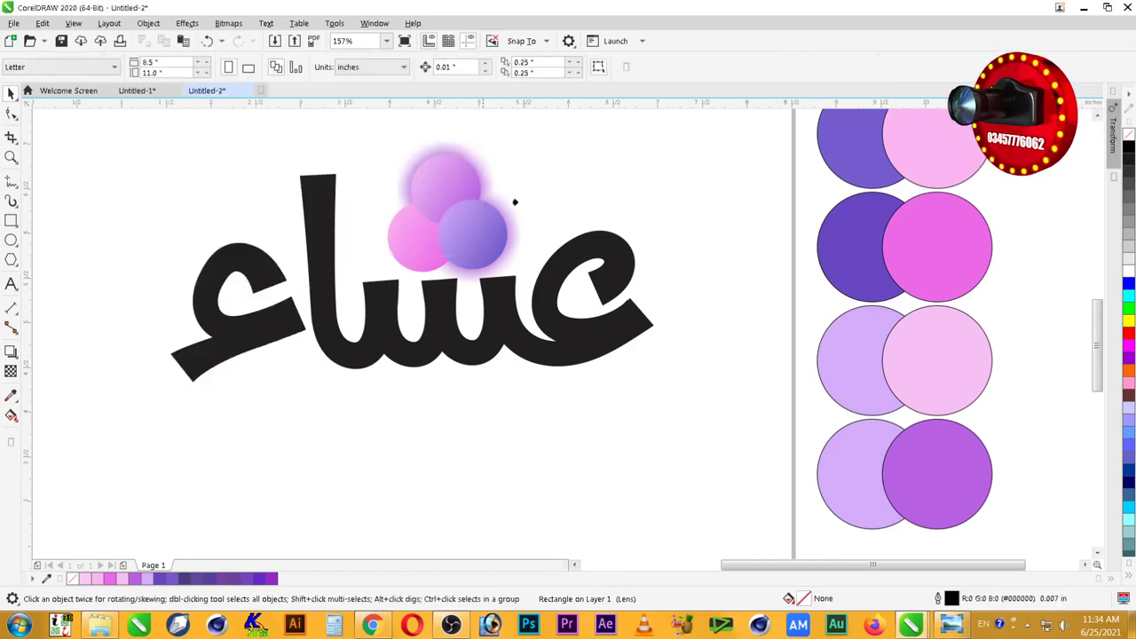
left_click(423, 231)
left_click(599, 186)
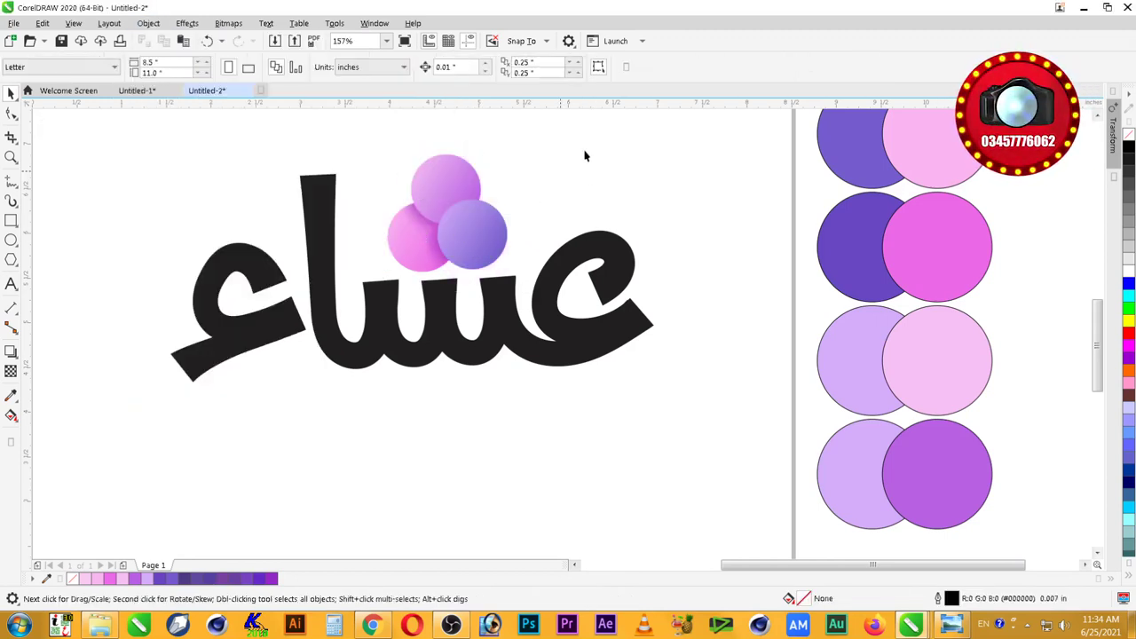
Step: Add a drop shadow to the lower-right violet dot and make it feather toward the outside
left_click(487, 219)
left_click(489, 234, "ctrl")
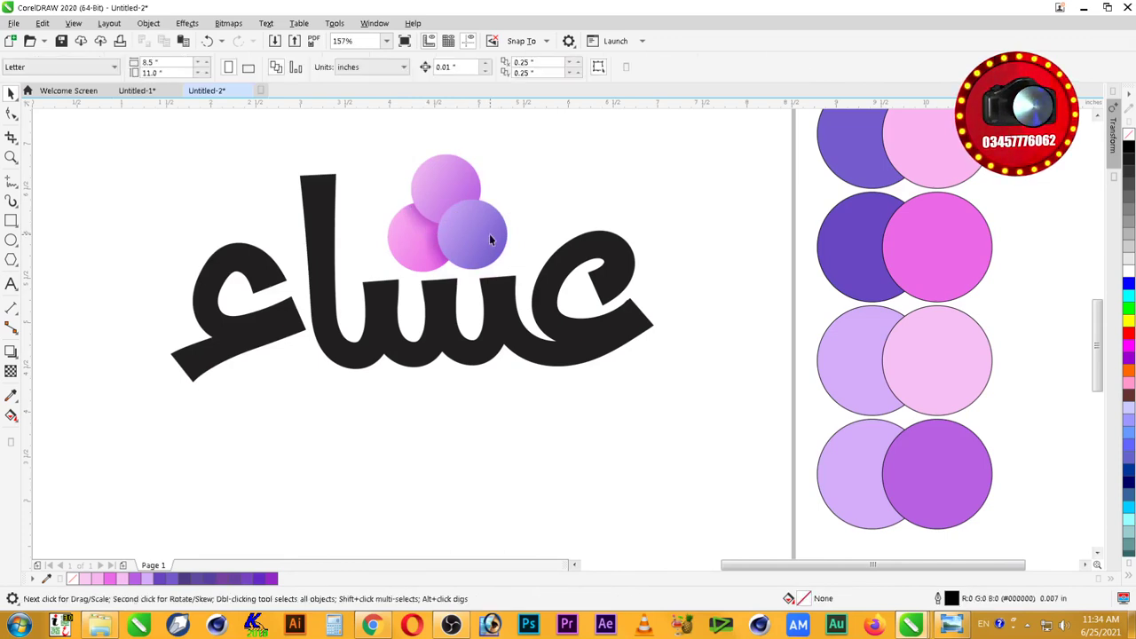
left_click(10, 350)
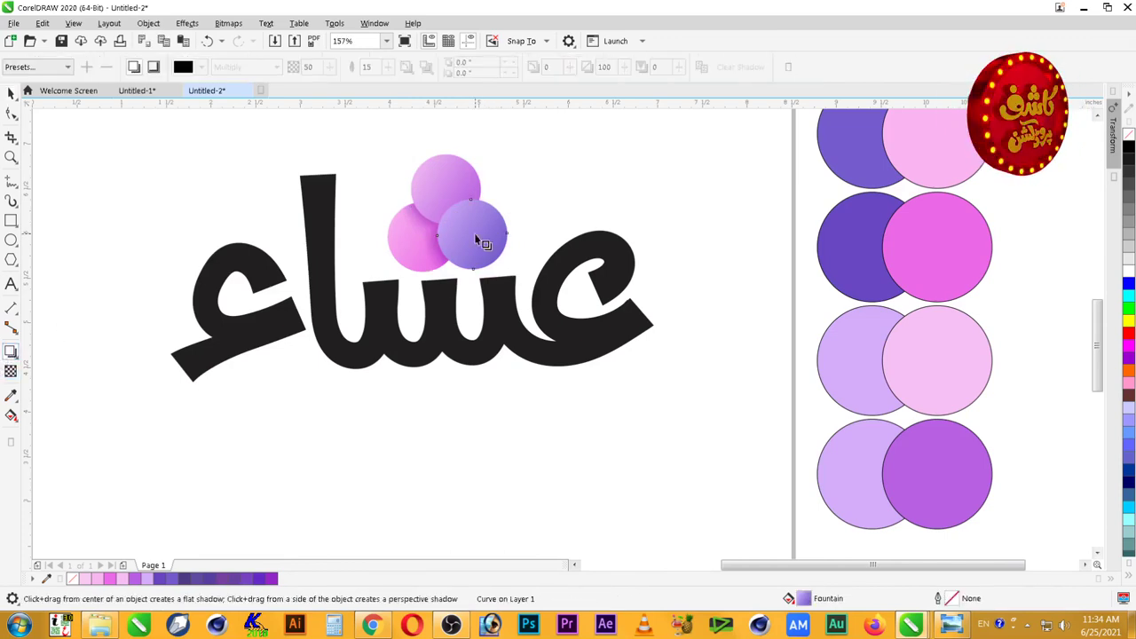
left_click_drag(471, 235, 505, 234)
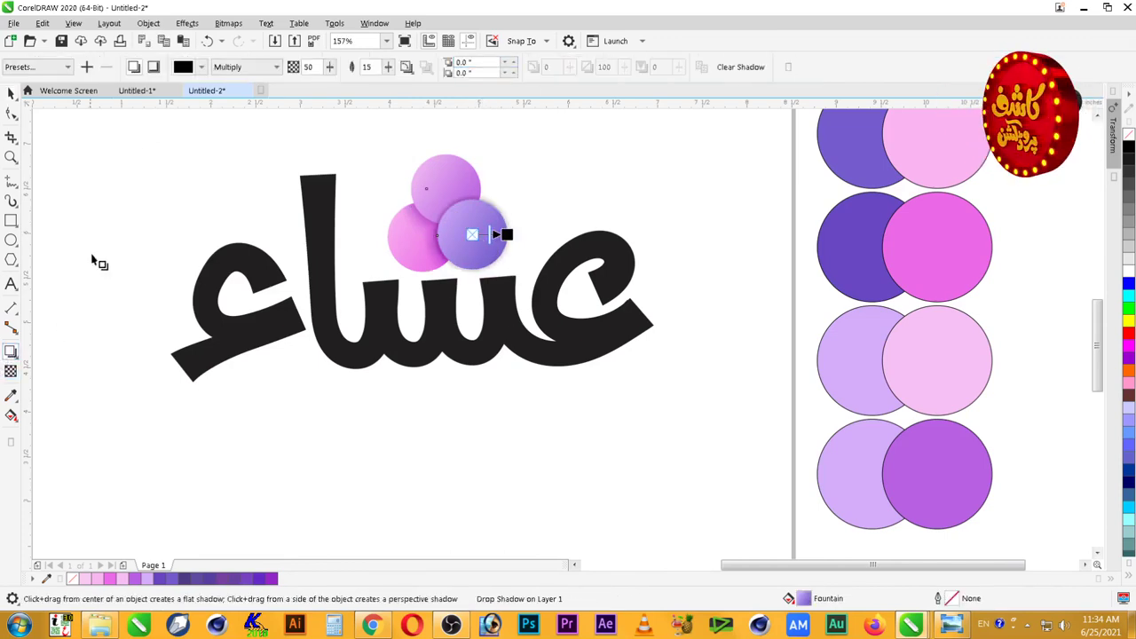
left_click(406, 67)
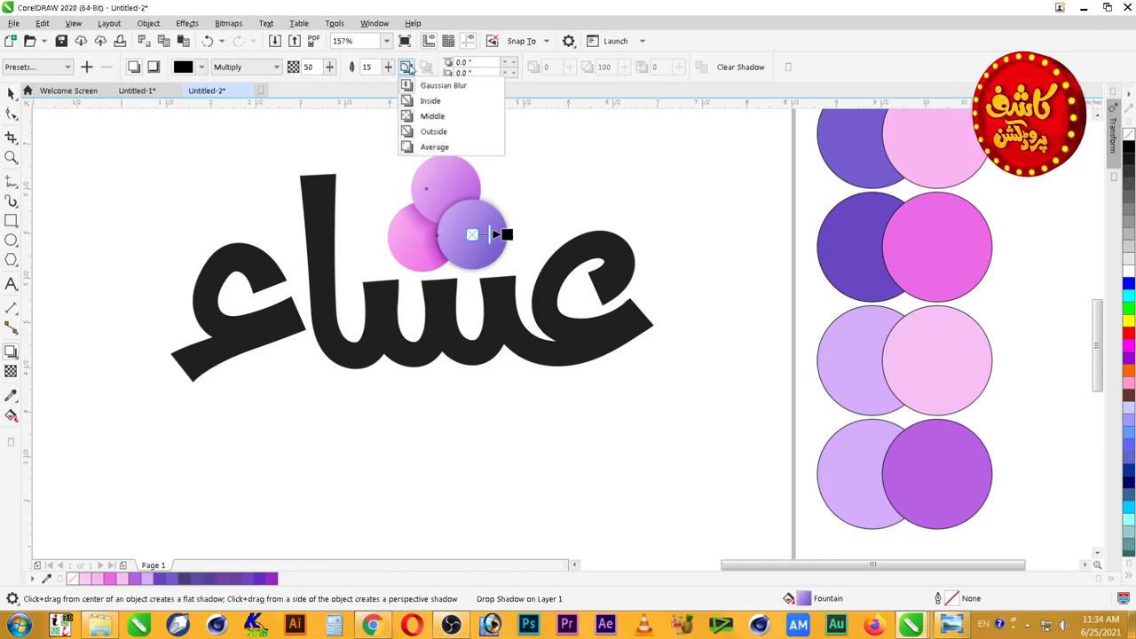
left_click(422, 133)
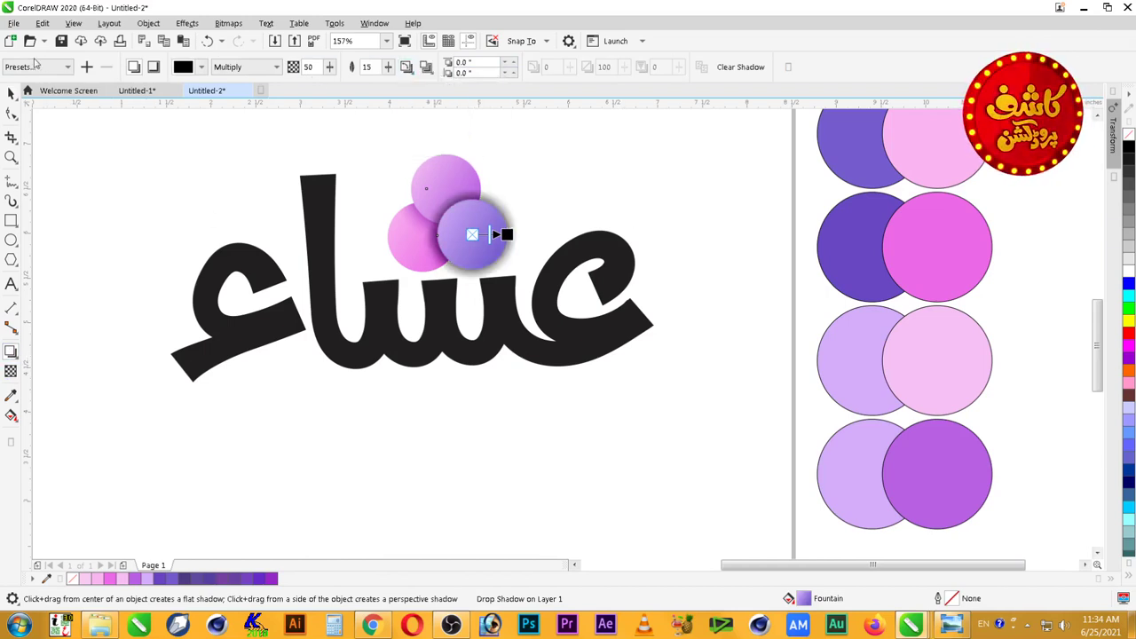
Step: Sample the document palette's violet #6728C7 as the color of the lower-right dot's shadow
left_click(10, 94)
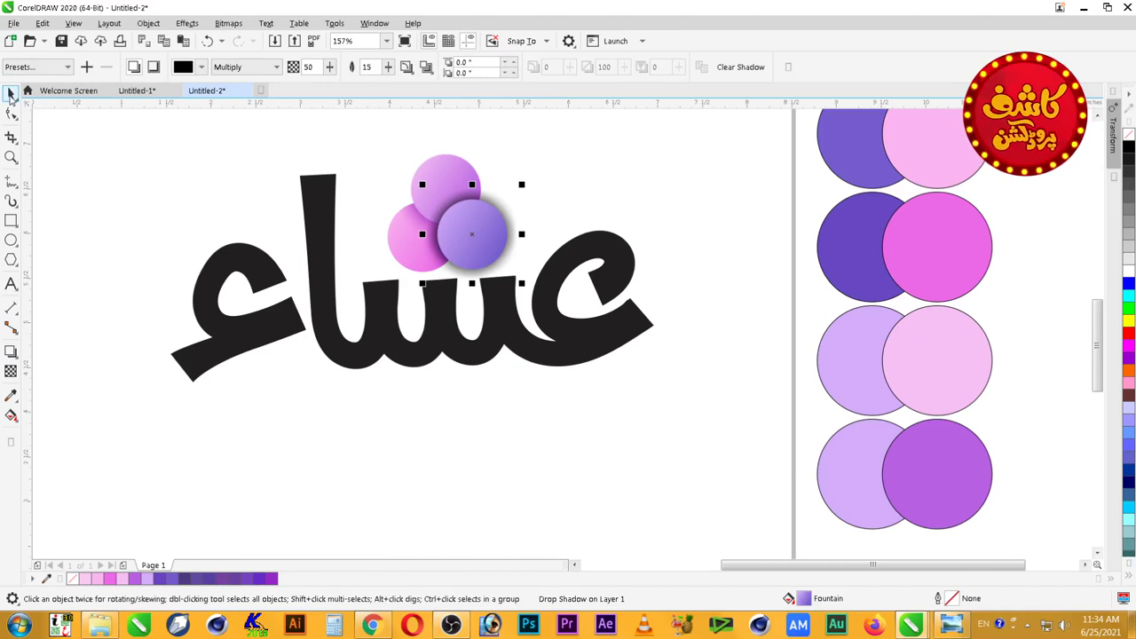
left_click(203, 68)
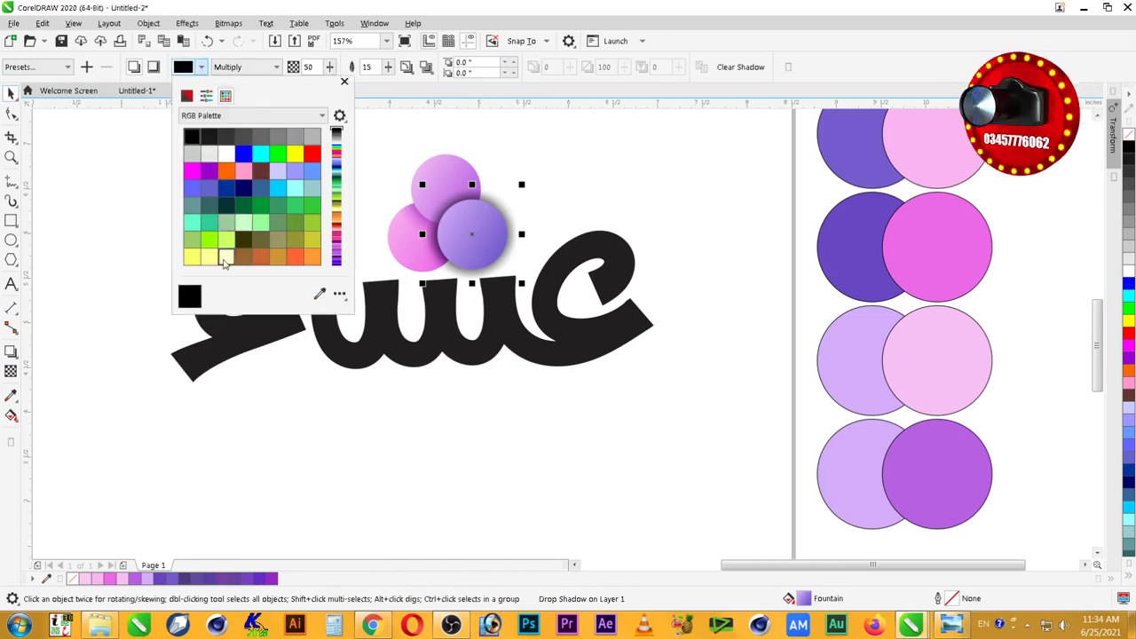
left_click(320, 294)
left_click(263, 581)
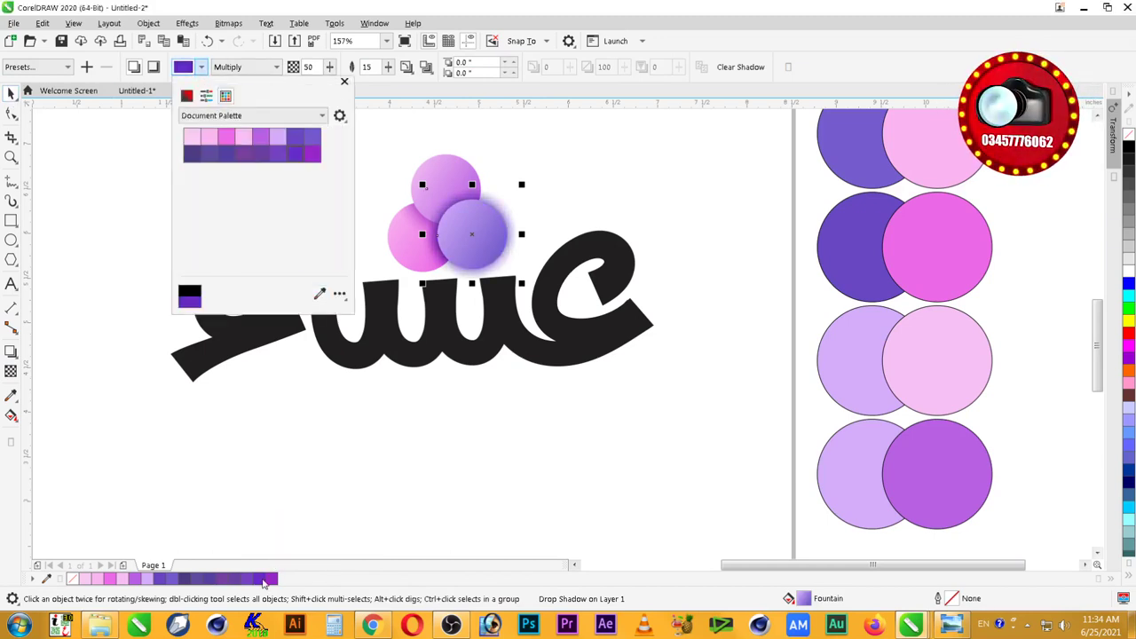
left_click(11, 94)
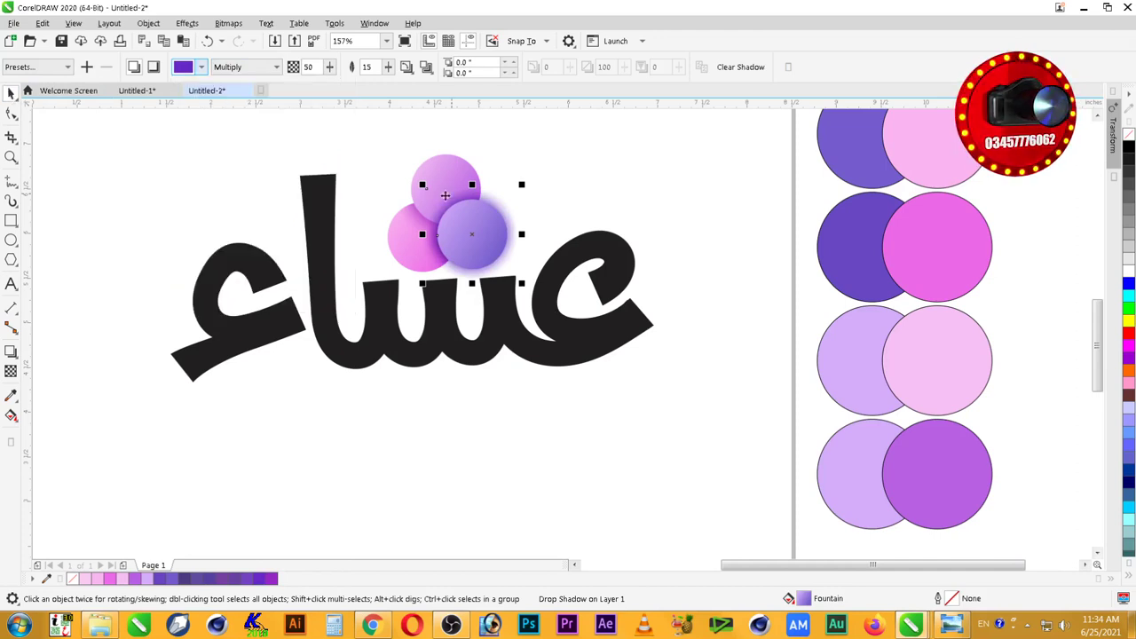
Step: Break the violet shadow apart from the lower-right dot and PowerClip it inside the top dot
right_click(522, 202)
left_click(542, 184)
left_click(502, 210)
key("alt+j")
key("w")
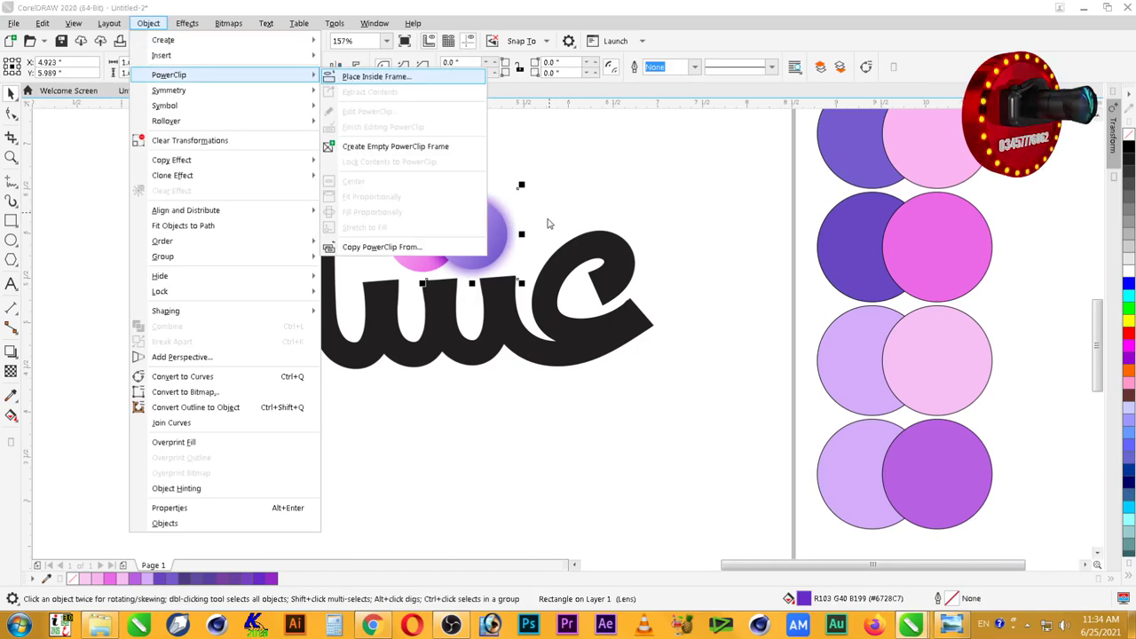
key("p")
left_click(434, 169)
left_click(535, 202)
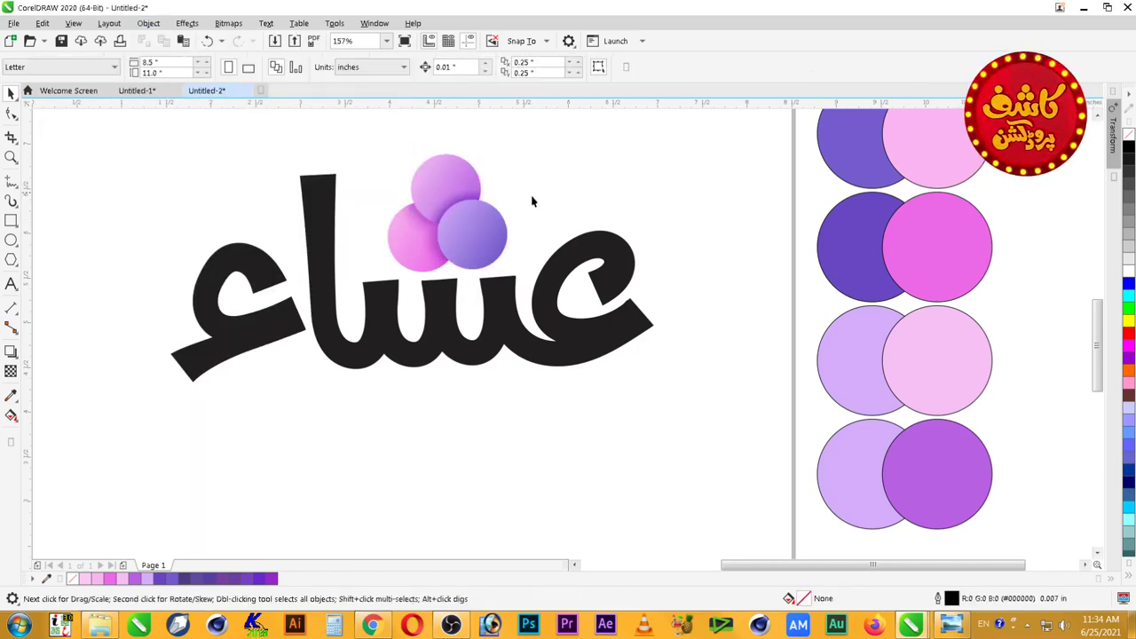
left_click(469, 197, "ctrl")
key("ctrl+c")
key("i")
key("space")
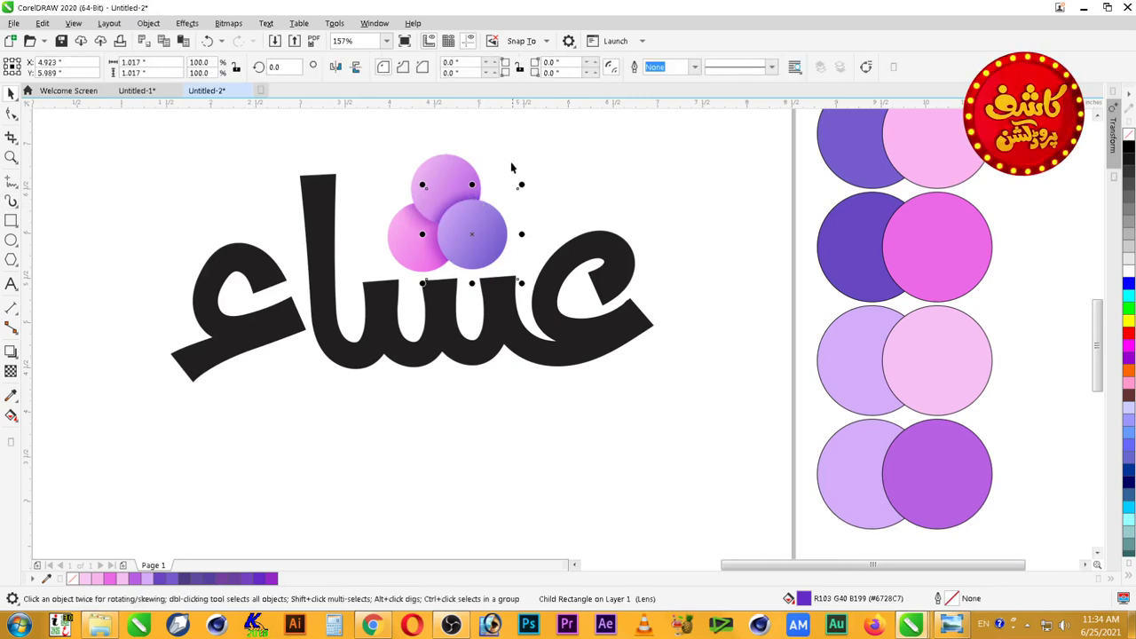
left_click(622, 222)
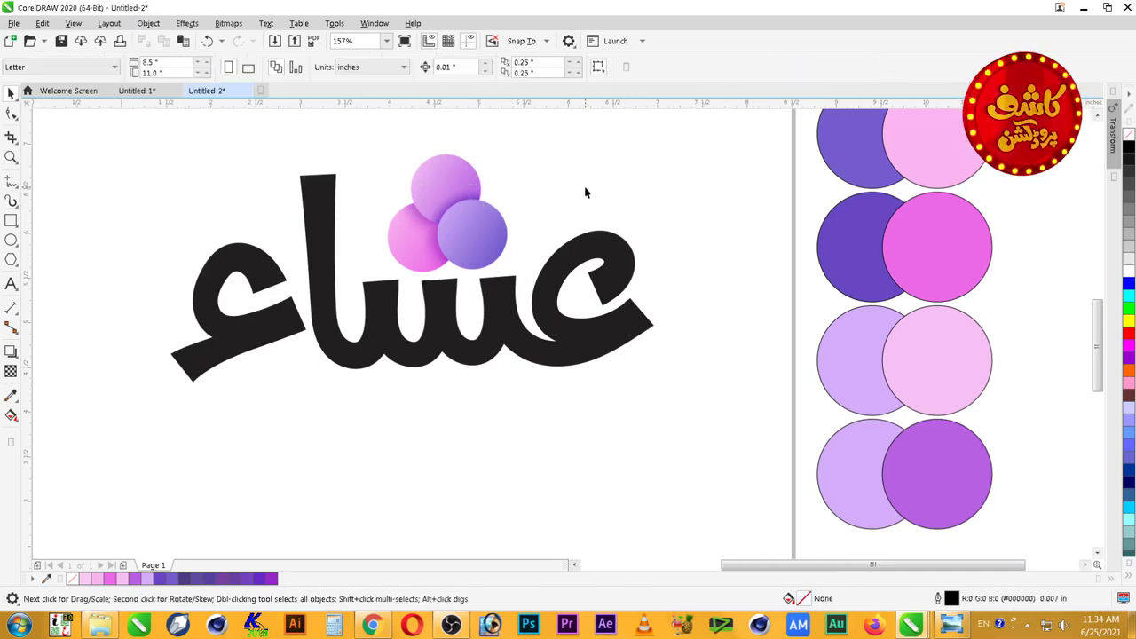
Step: Change the uniform fill of the shadow clipped inside the lower-left dot to dark purple #601080
left_click(433, 251, "ctrl")
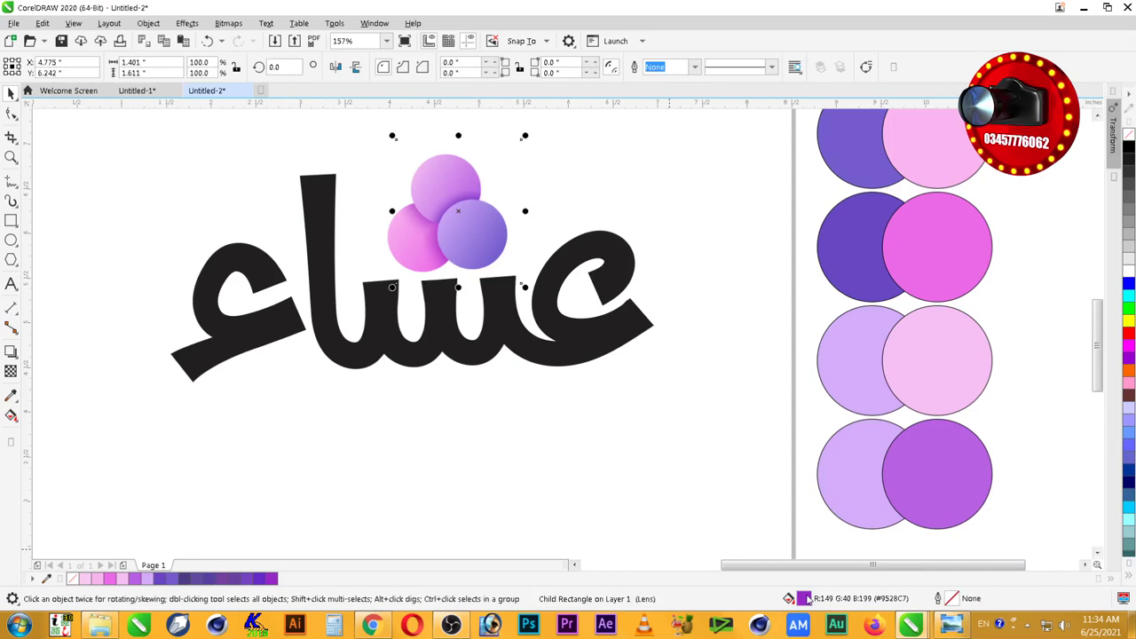
key("shift+F11")
left_click(478, 280)
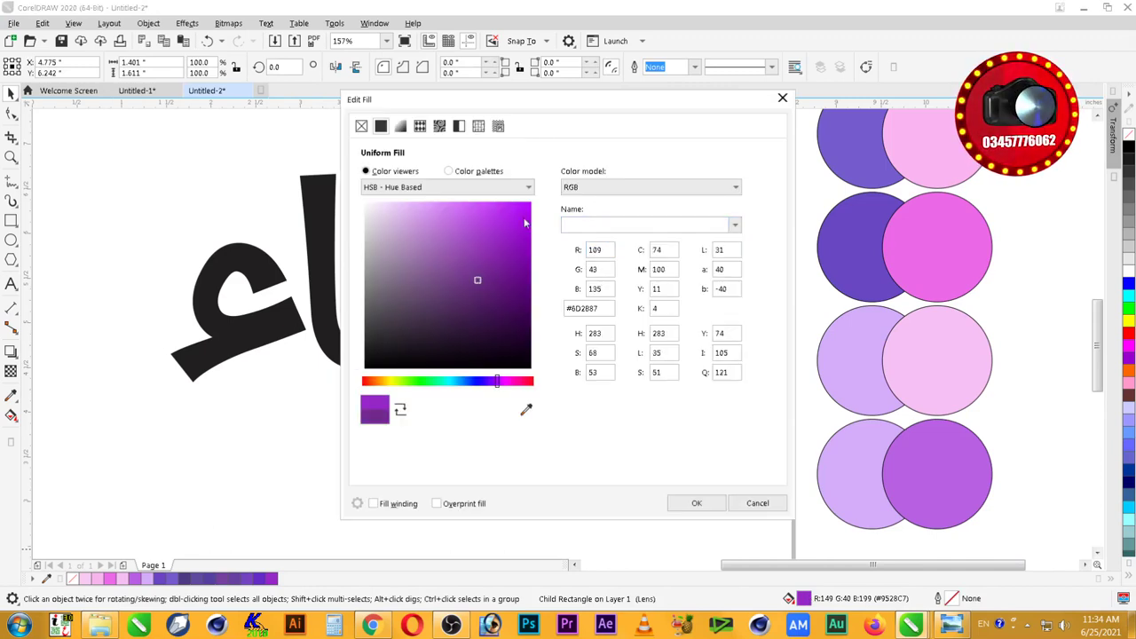
left_click_drag(562, 107, 757, 93)
left_click(702, 272)
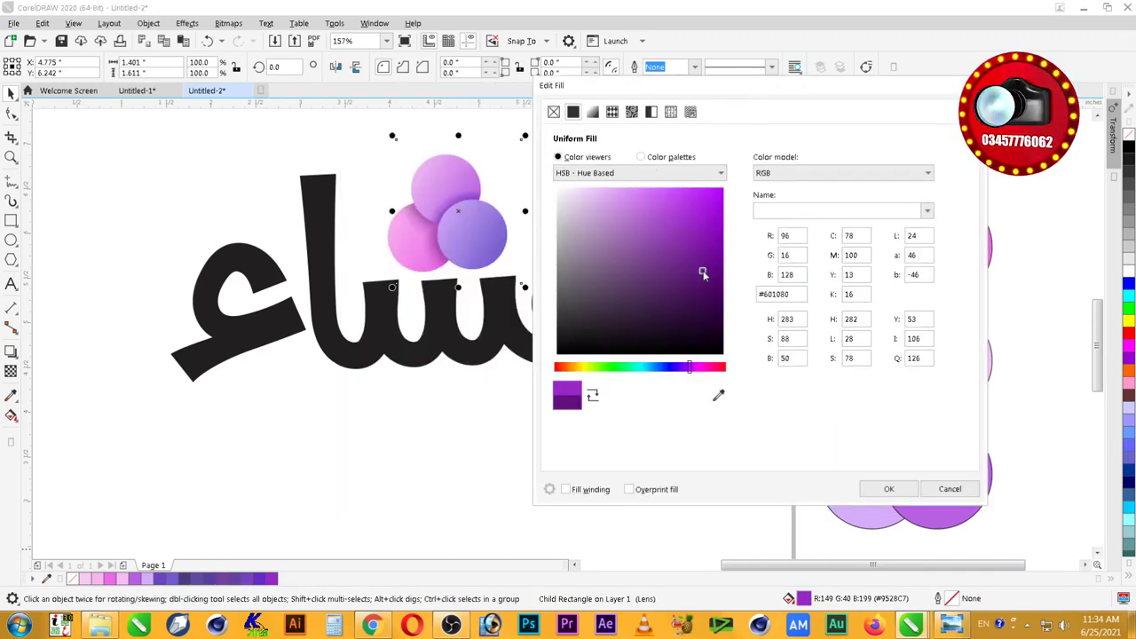
left_click(886, 490)
left_click(458, 442)
Step: Fill both black lettering shapes of the name with the document palette's light pink #F5C0F4
scroll(531, 313, "down", 2)
key("z")
left_click_drag(302, 162, 749, 477)
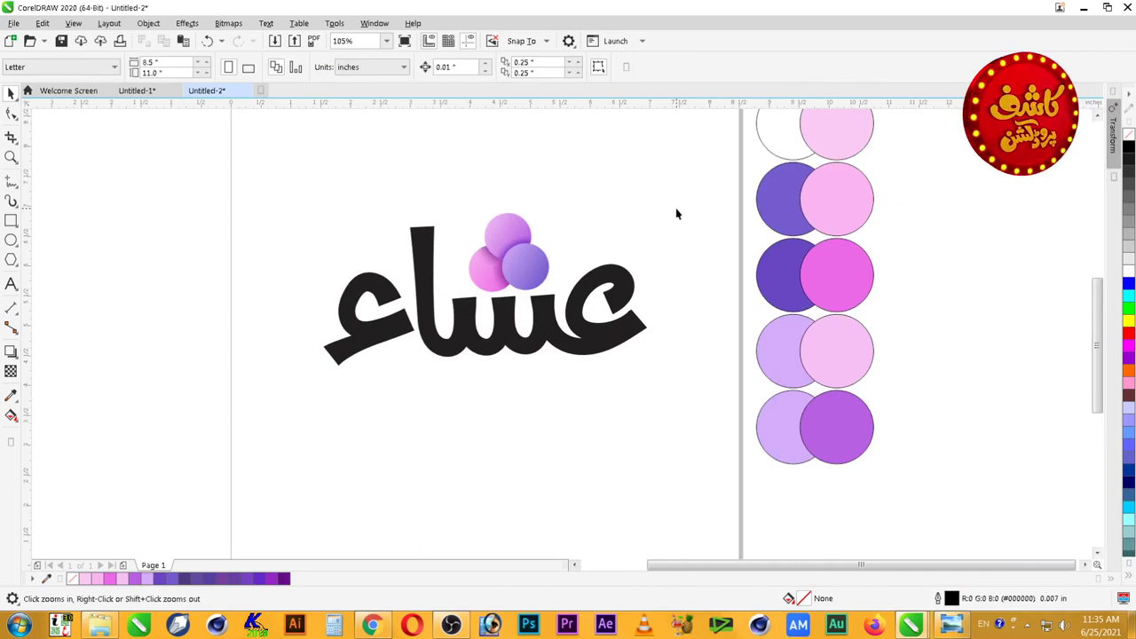
left_click_drag(272, 184, 731, 424)
key("space")
left_click(729, 418)
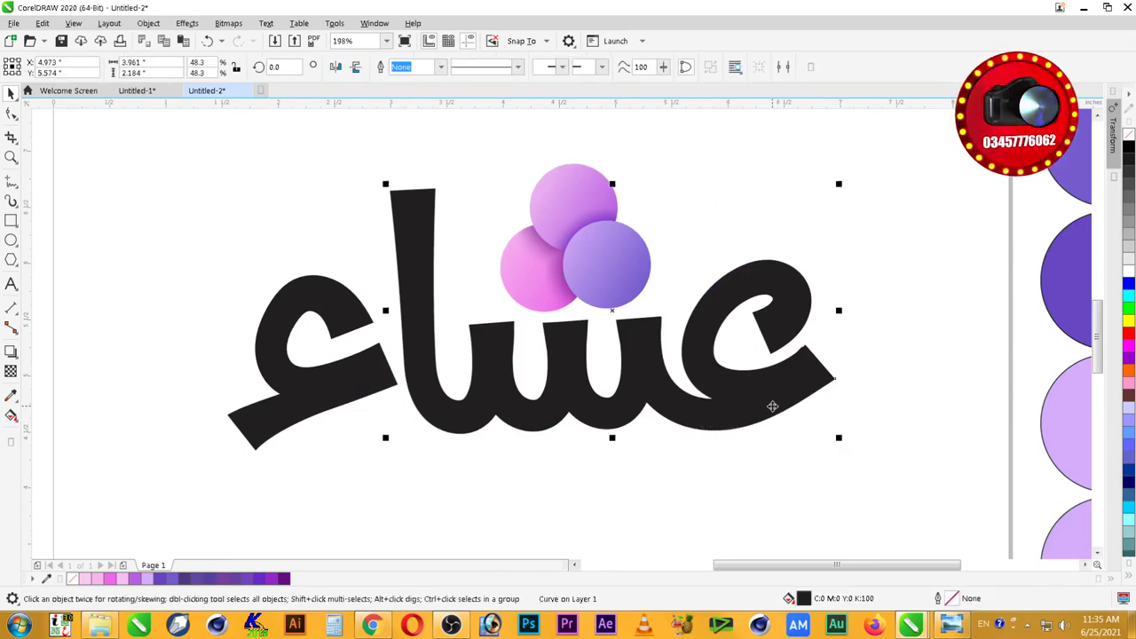
key("z")
left_click_drag(844, 381, 573, 471)
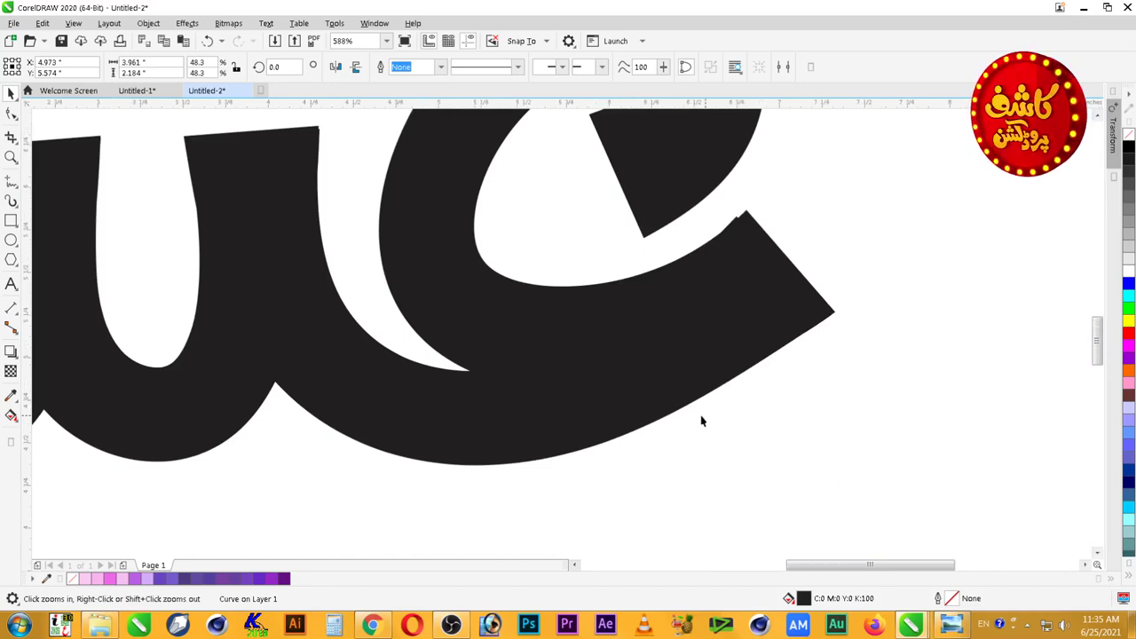
scroll(702, 420, "down", 5)
left_click(380, 400, "shift")
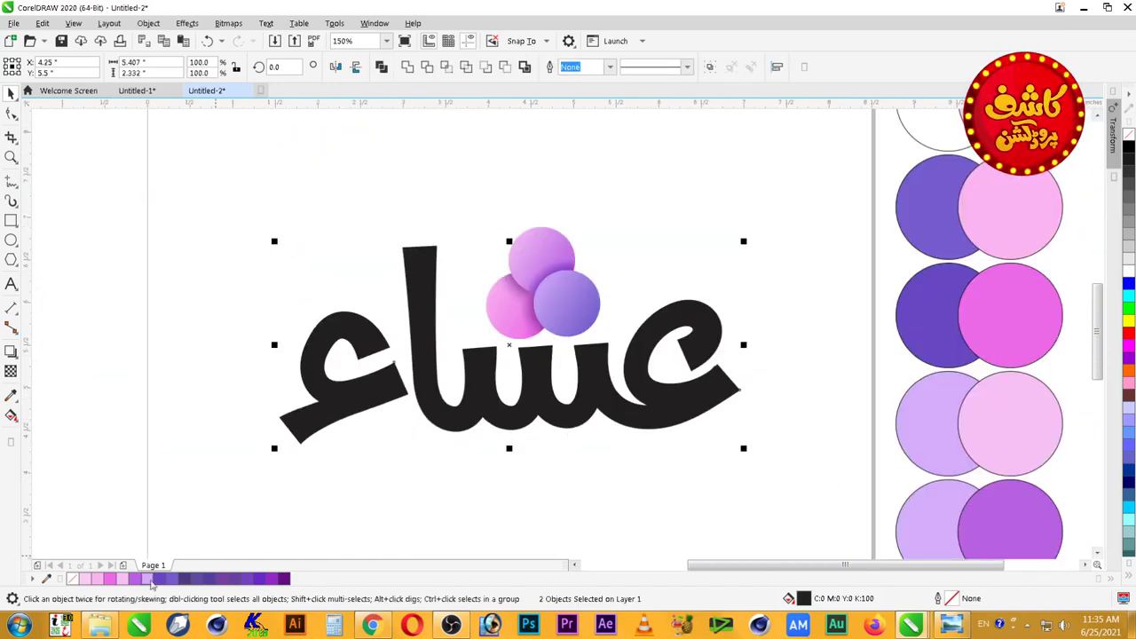
left_click(122, 579)
key("z")
left_click_drag(223, 221, 497, 341)
left_click_drag(332, 249, 784, 479)
left_click(808, 458)
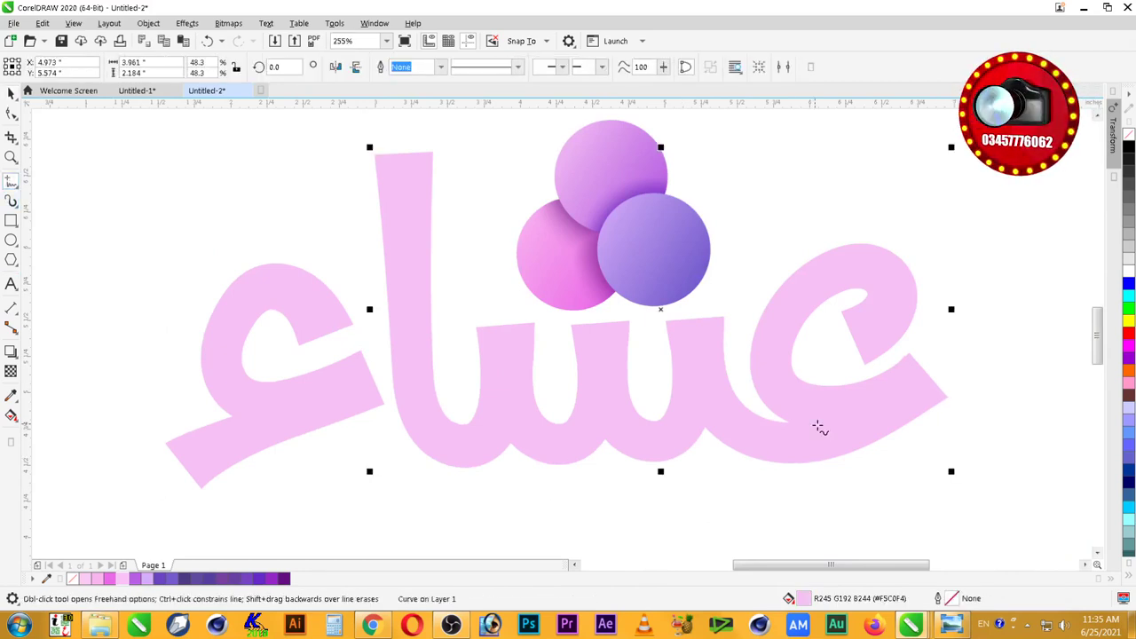
mouse_move(789, 424)
left_mouse_down()
mouse_move(836, 439)
mouse_move(895, 432)
left_mouse_up()
key("ctrl+z")
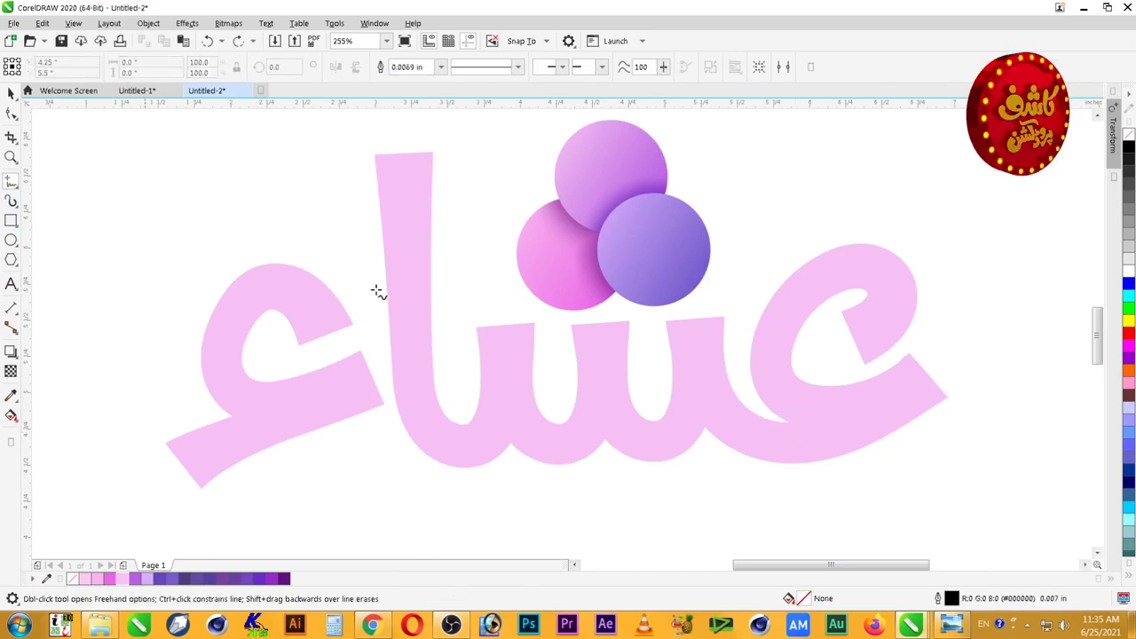
Step: Draw a closed shape of 3-point curves, about 1.24 by 0.90 inches, along the overlap beneath the rightmost letter and extending below its tail
left_click(12, 181)
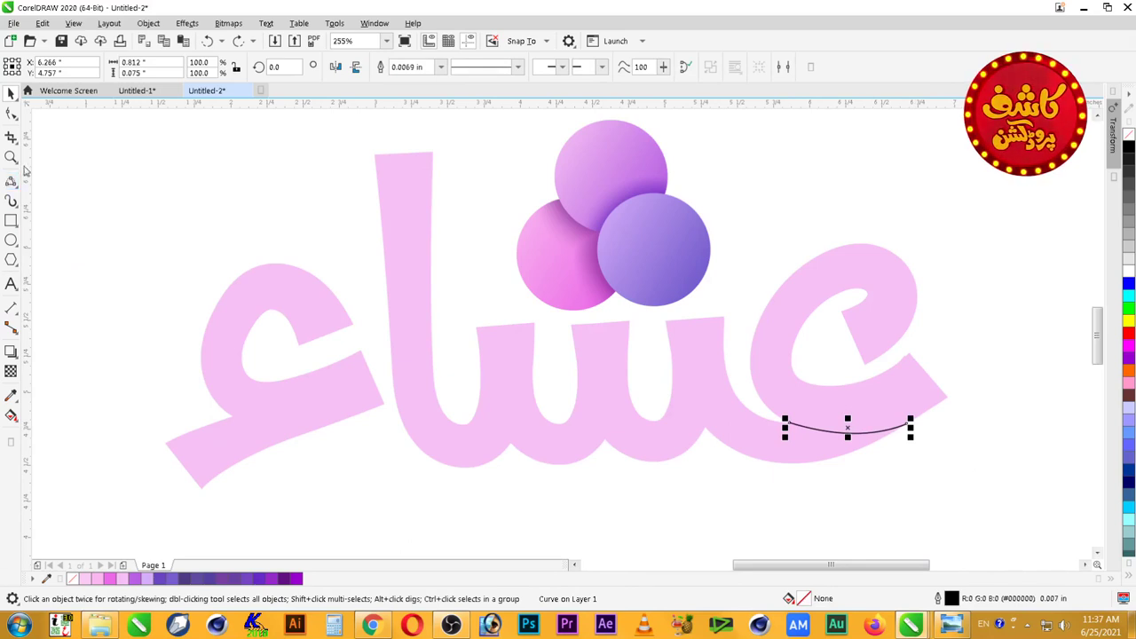
left_click(12, 183)
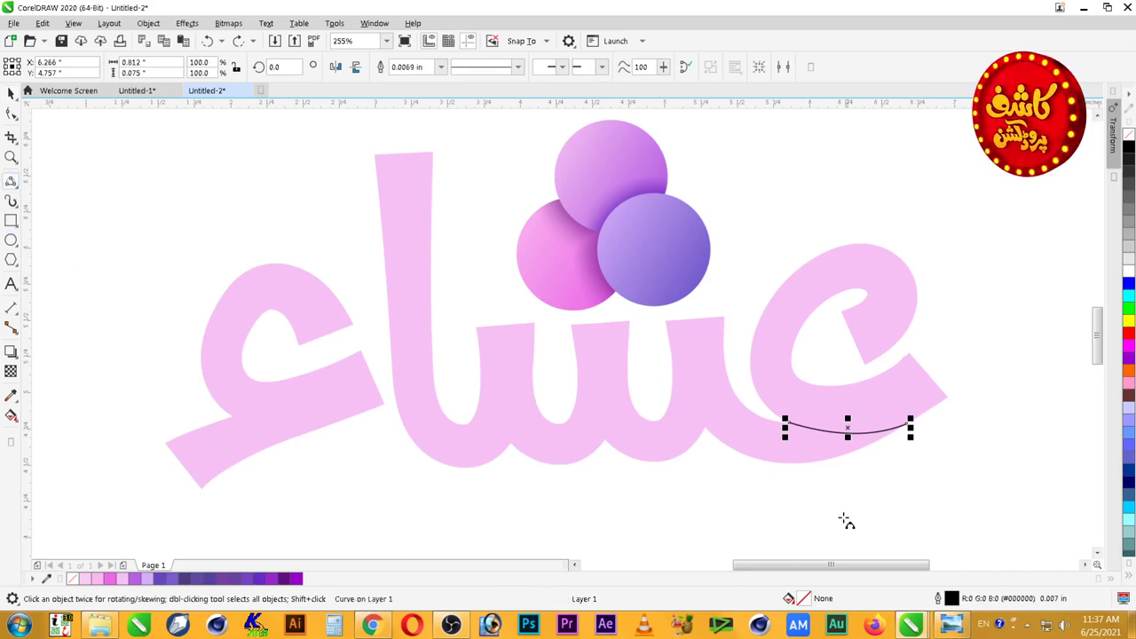
mouse_move(910, 428)
left_mouse_down()
mouse_move(874, 490)
mouse_move(728, 505)
left_mouse_up()
left_click(821, 514)
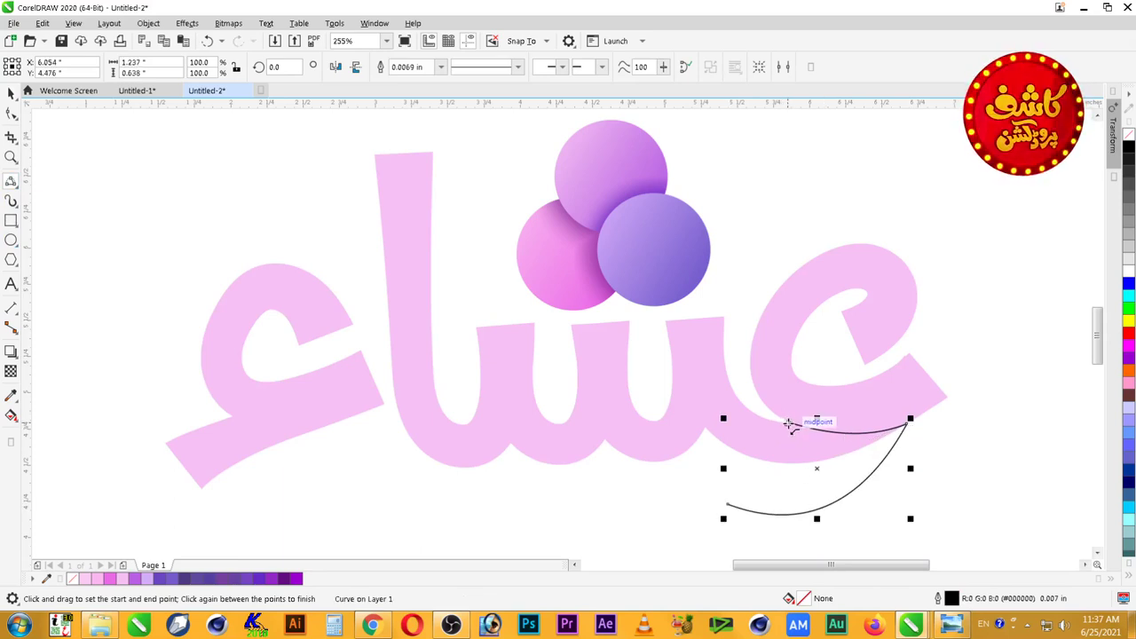
left_click_drag(789, 423, 737, 386)
left_click(750, 404)
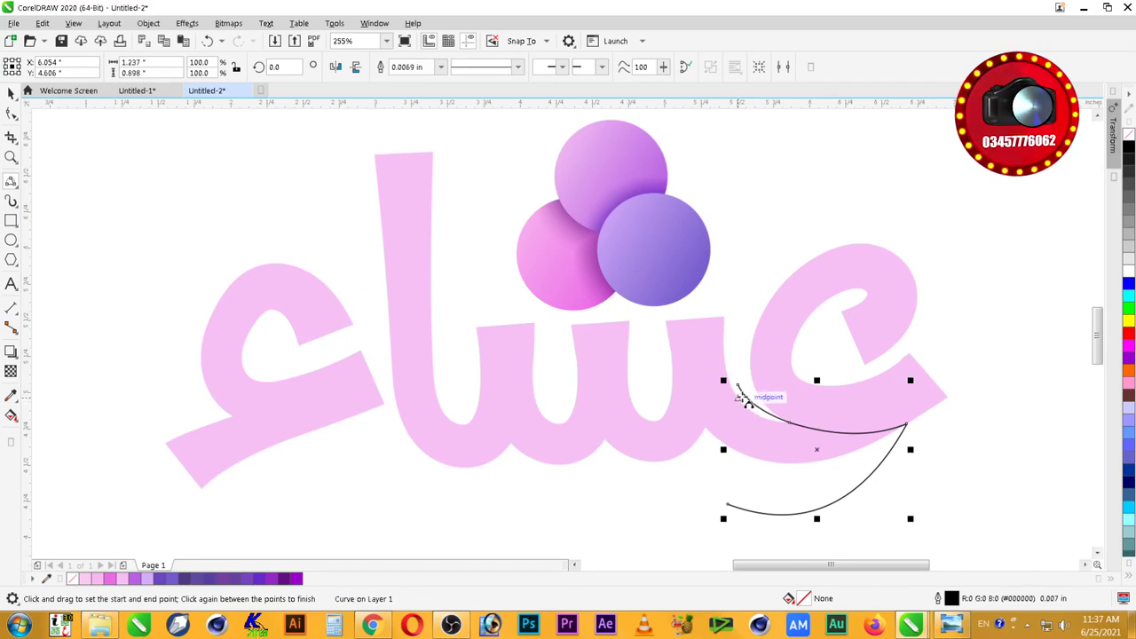
left_click(686, 68)
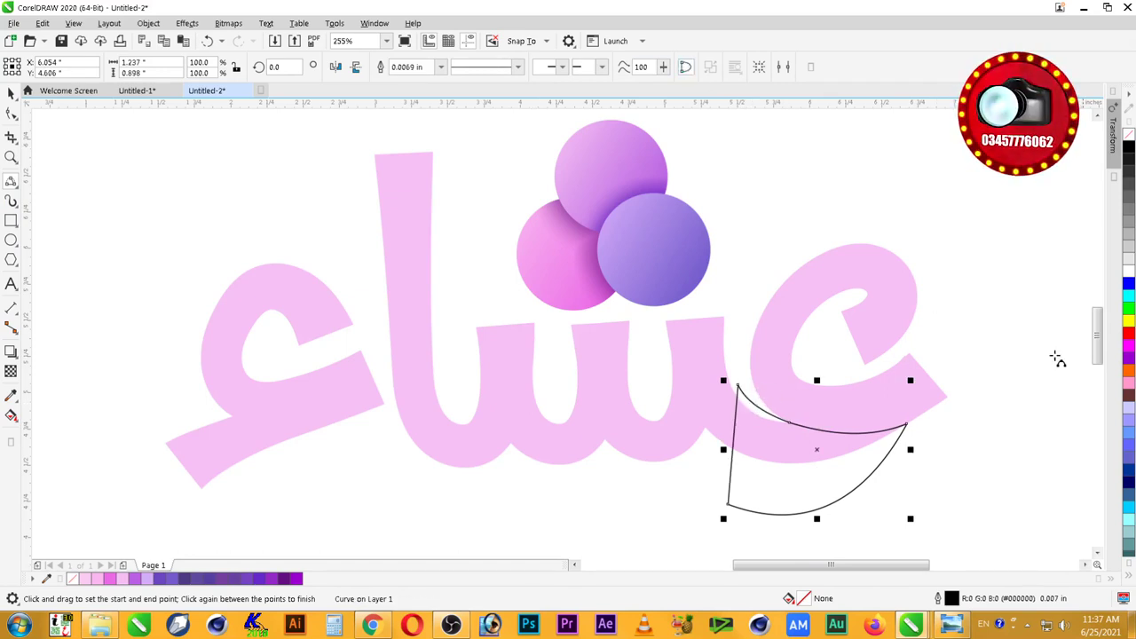
Step: Fill the closed shape under the rightmost letter with the document palette's violet #B760E2 and remove its outline
left_click(160, 579)
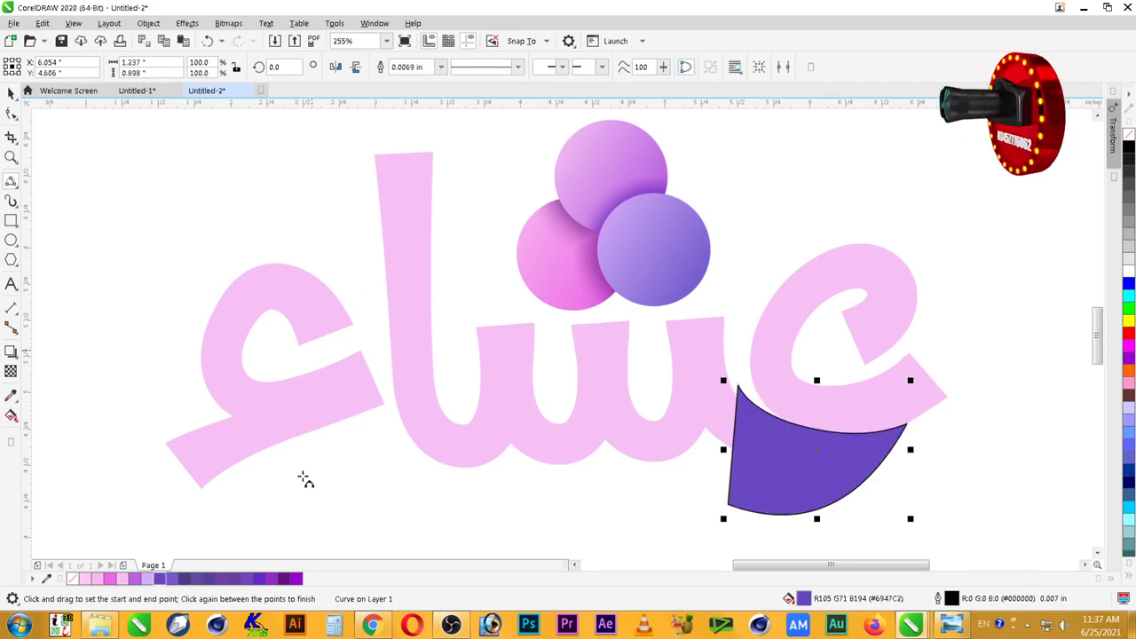
left_click(11, 93)
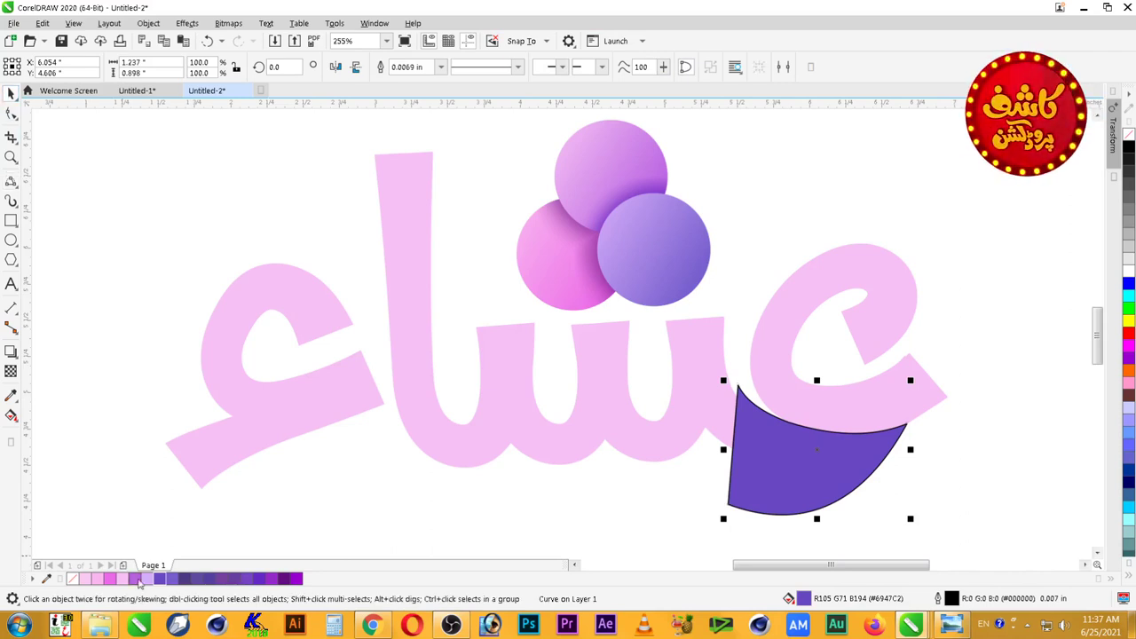
left_click(139, 579)
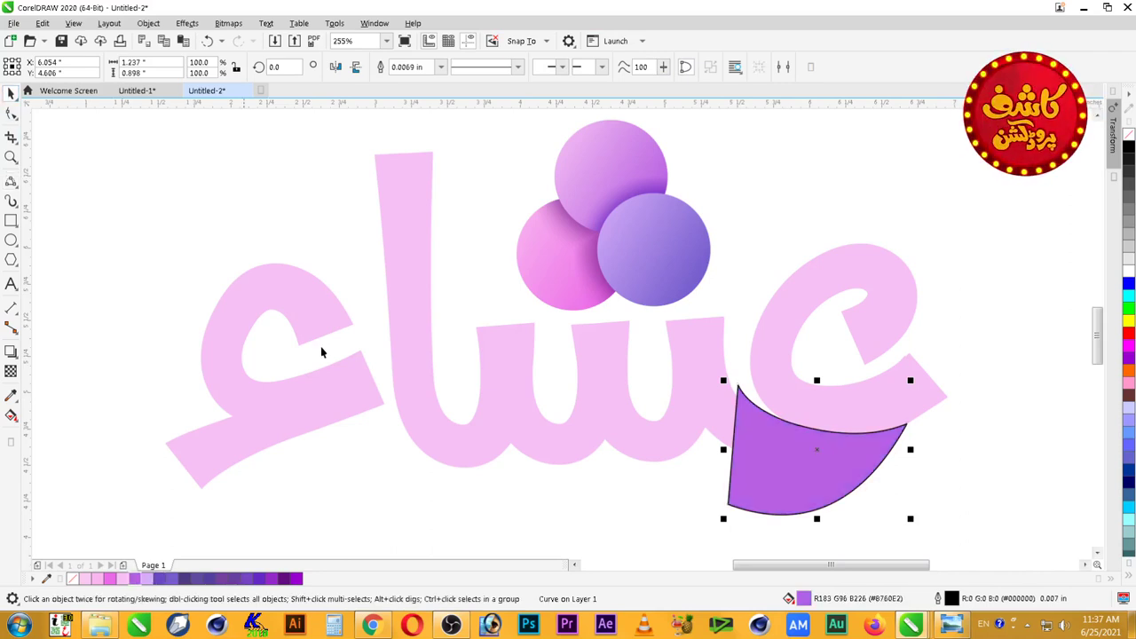
right_click(1128, 137)
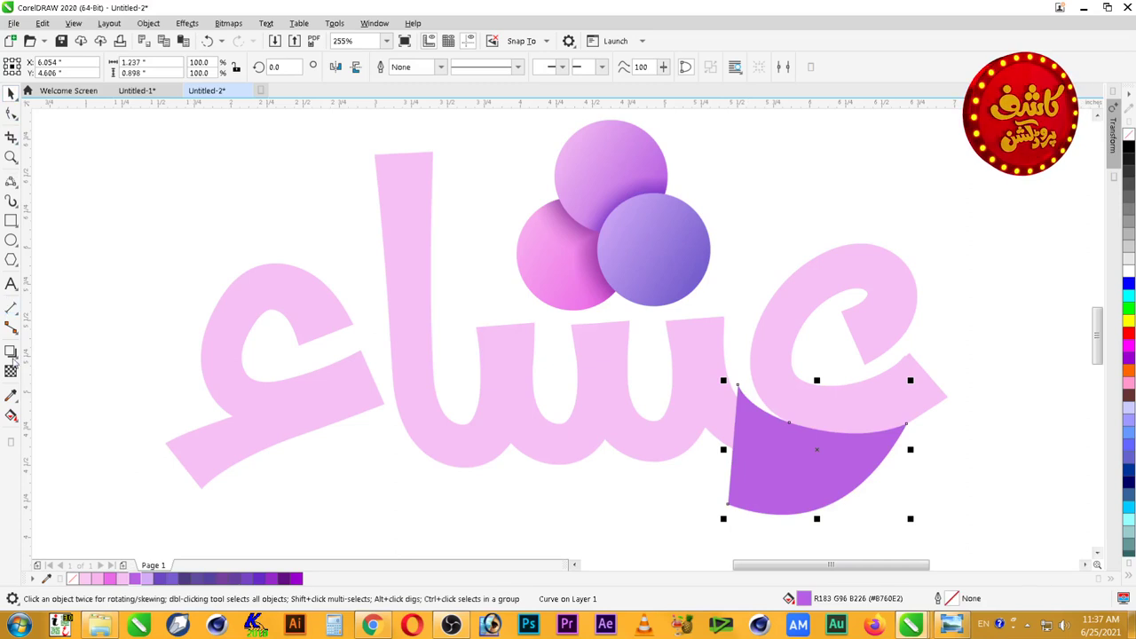
Step: Apply a linear fountain transparency to the violet shape, fading from its upper edge toward the lower left
left_click(10, 355)
key("space")
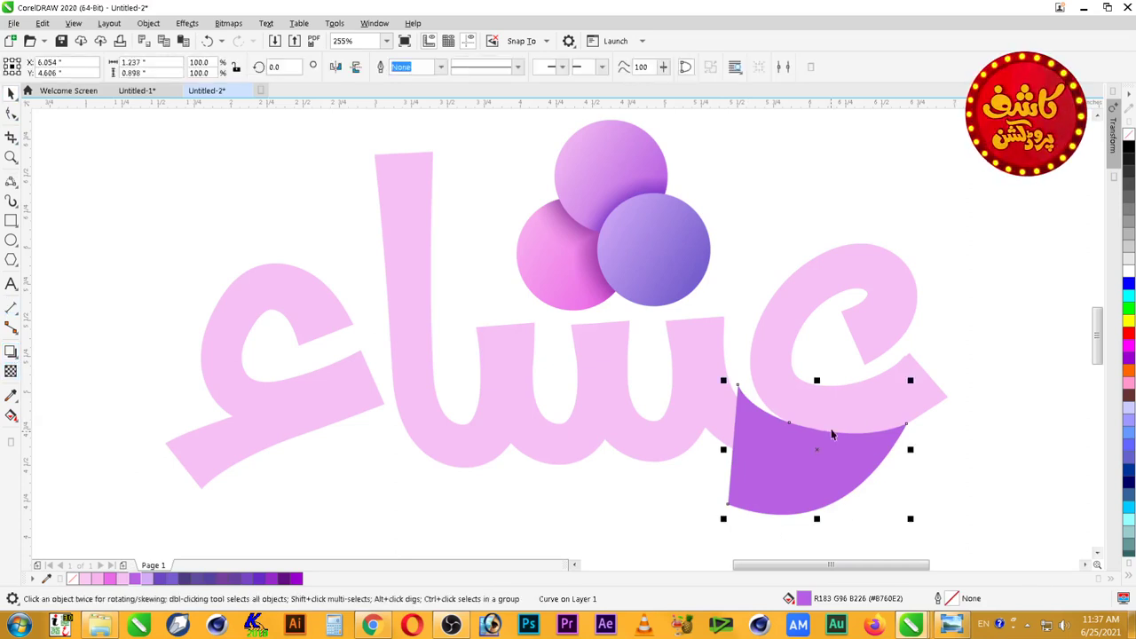
key("space")
left_click_drag(846, 419, 827, 483)
left_click_drag(846, 420, 875, 415)
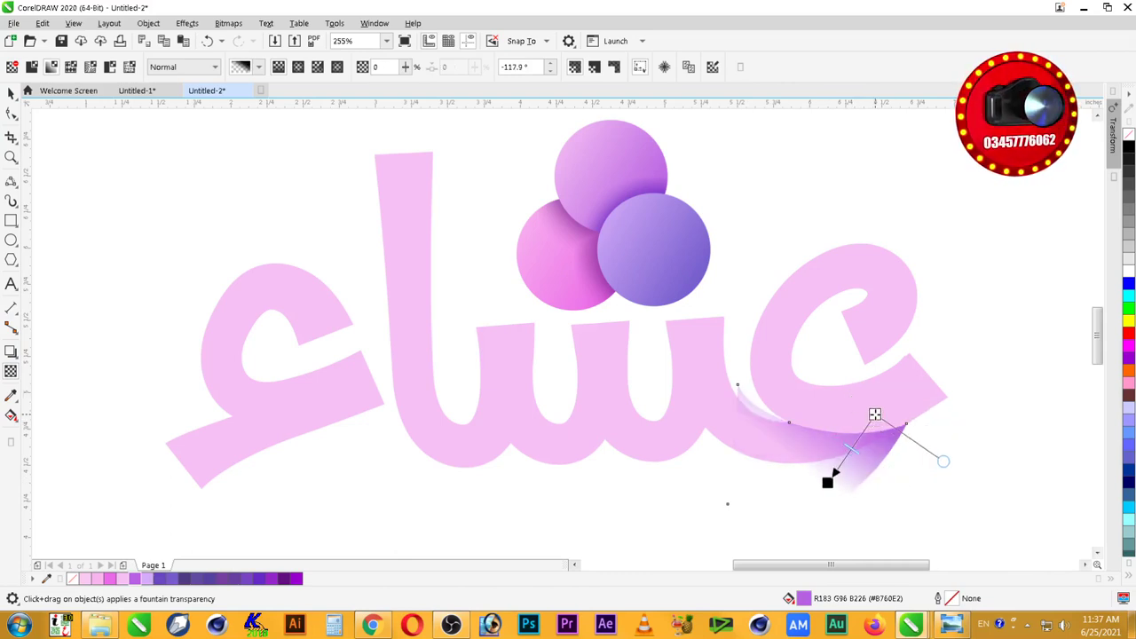
left_click_drag(827, 483, 817, 477)
key("space")
left_click(1000, 465)
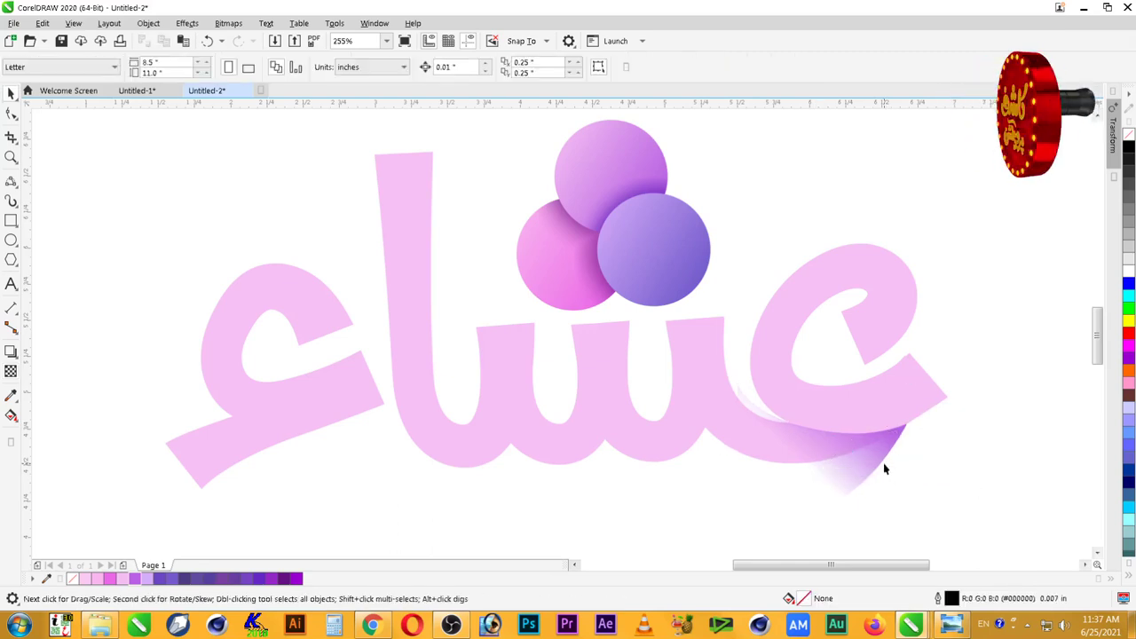
Step: PowerClip the faded violet shape inside the large pink lettering
left_click(880, 459)
key("alt+c")
key("w")
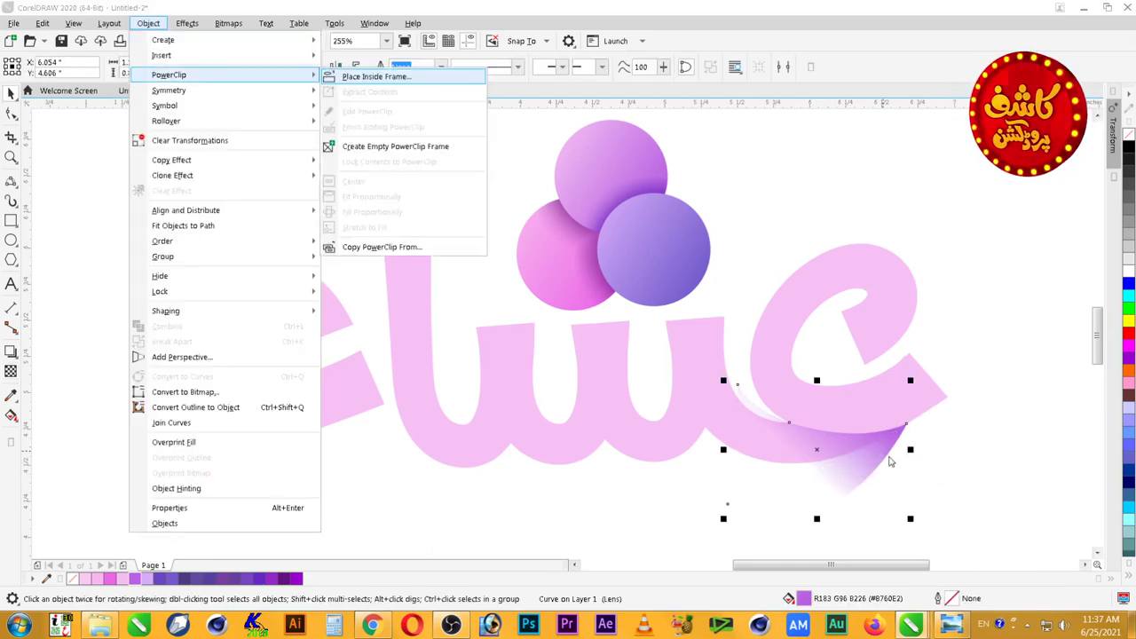
key("p")
left_click(923, 400)
left_click(973, 467)
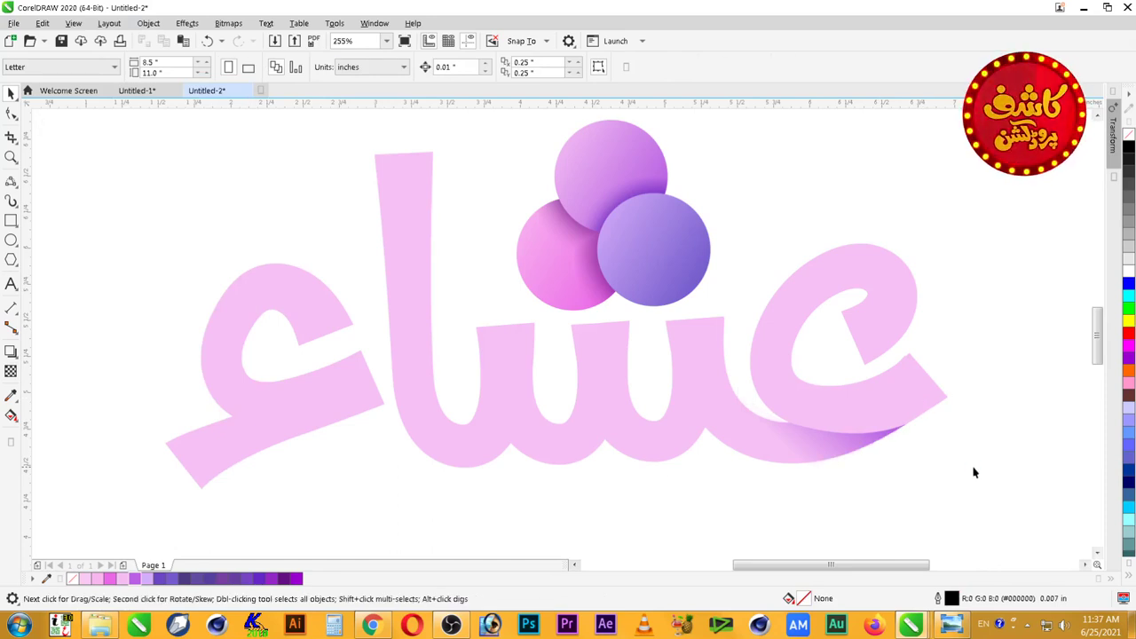
Step: Try other document palette violets, including #6947C2, on the shadow clipped inside the lettering and return its fill to #B760E2
scroll(973, 468, "down", 1)
key("z")
left_click_drag(1019, 289, 629, 509)
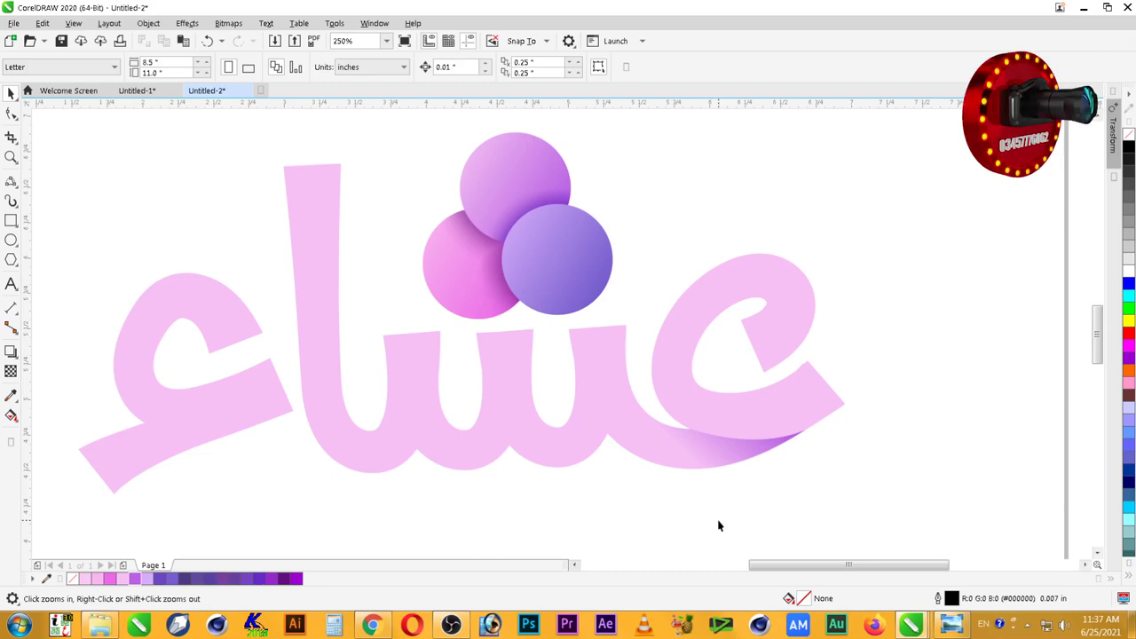
key("space")
left_click(748, 453)
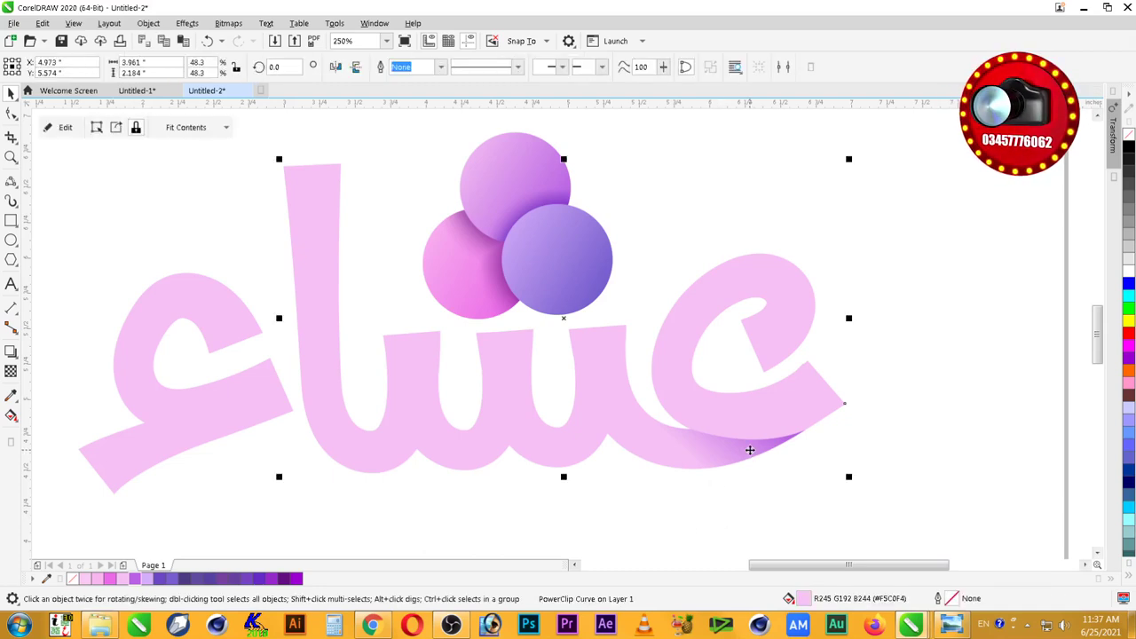
left_click(744, 452, "ctrl")
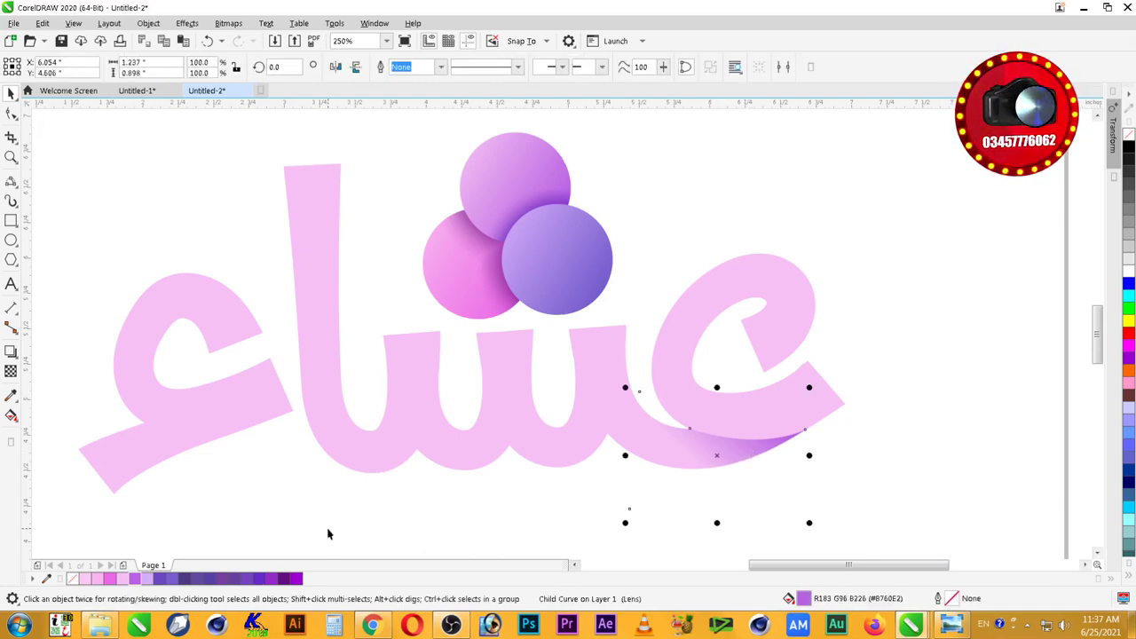
left_click(191, 578)
left_click(169, 579)
left_click(161, 579)
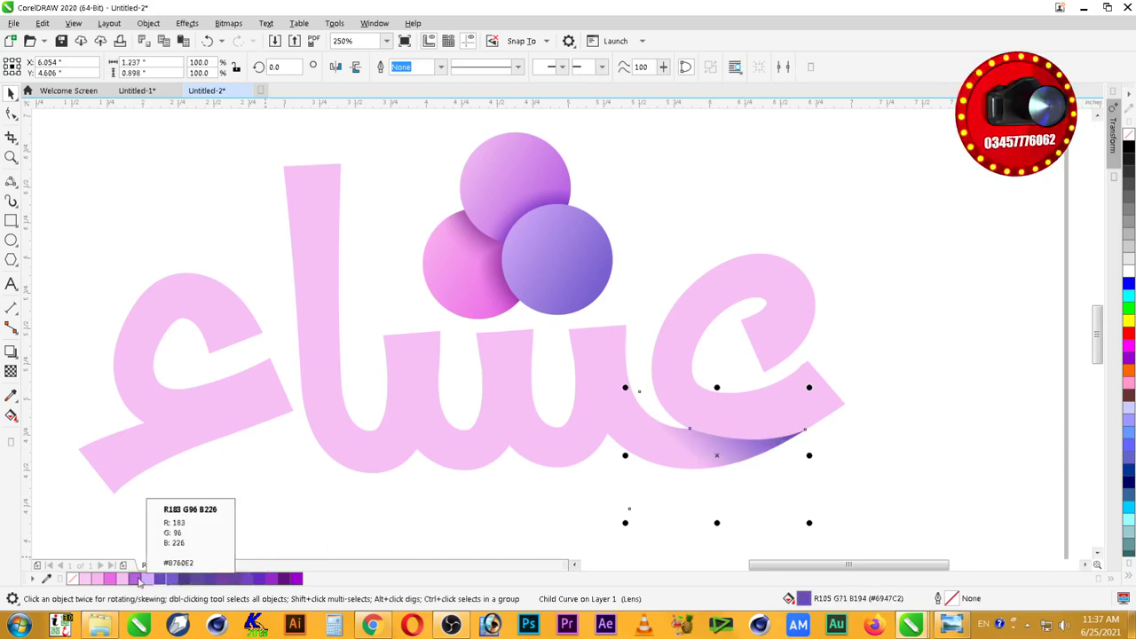
left_click(147, 579)
left_click(477, 510)
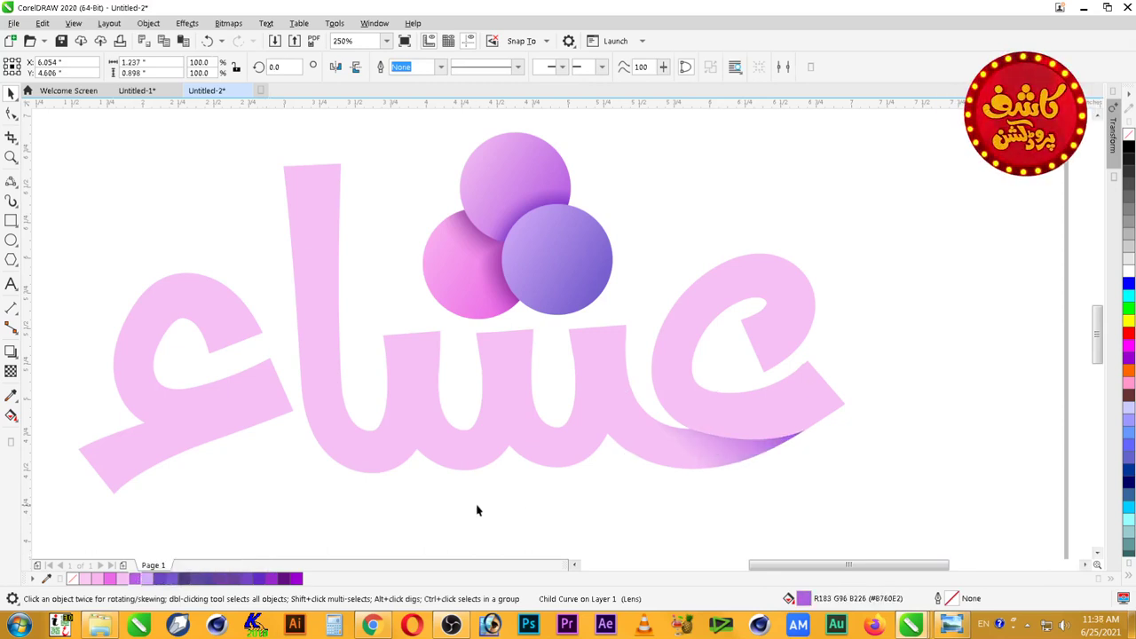
Step: Shift the clipped shadow's transparency start and end points leftward to extend the violet fade along the tail
left_click(740, 445)
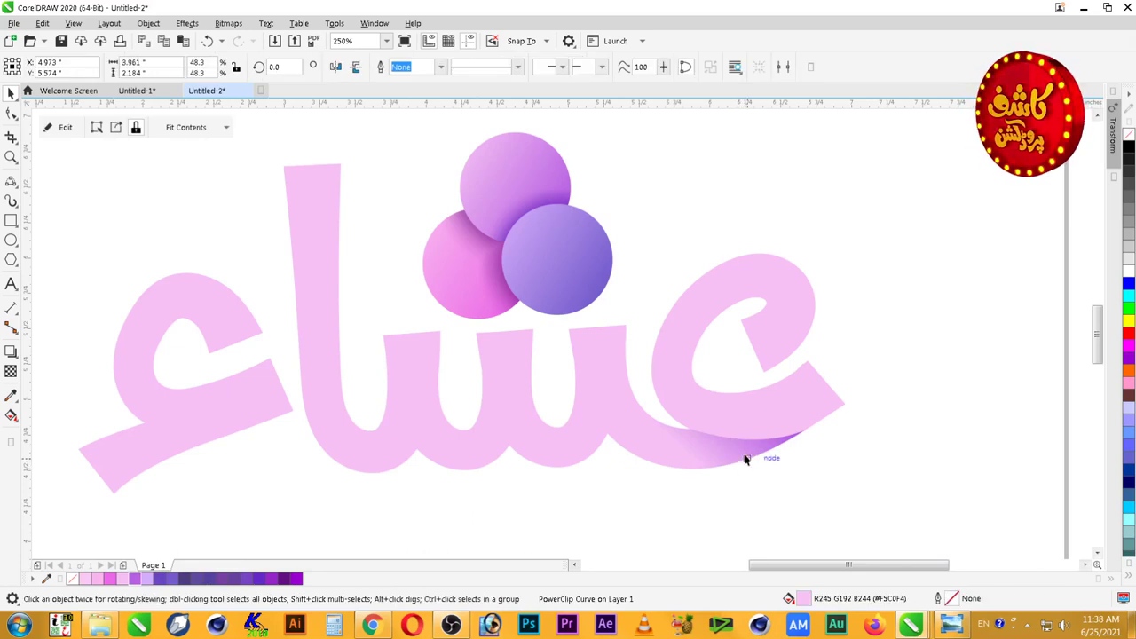
left_click(744, 457, "ctrl")
key("t")
left_click_drag(774, 420, 754, 417)
left_click_drag(717, 480, 680, 468)
key("space")
left_click(994, 420)
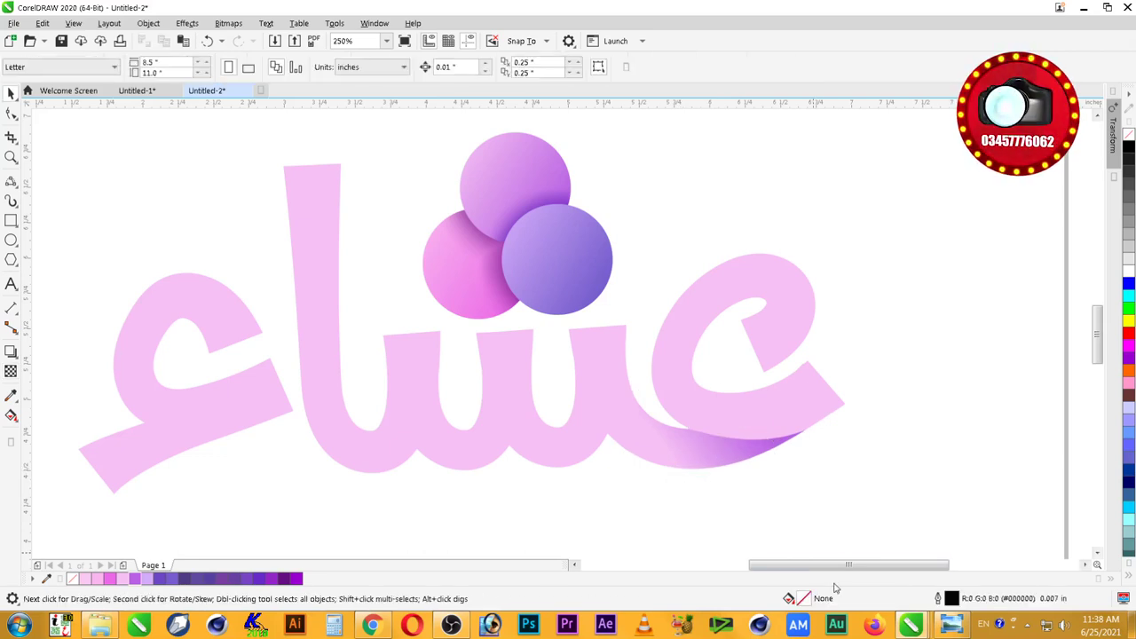
Step: Reshape the clipped violet shadow by moving its right corner node onto the pointed tip of the rightmost letter
scroll(937, 384, "down", 1)
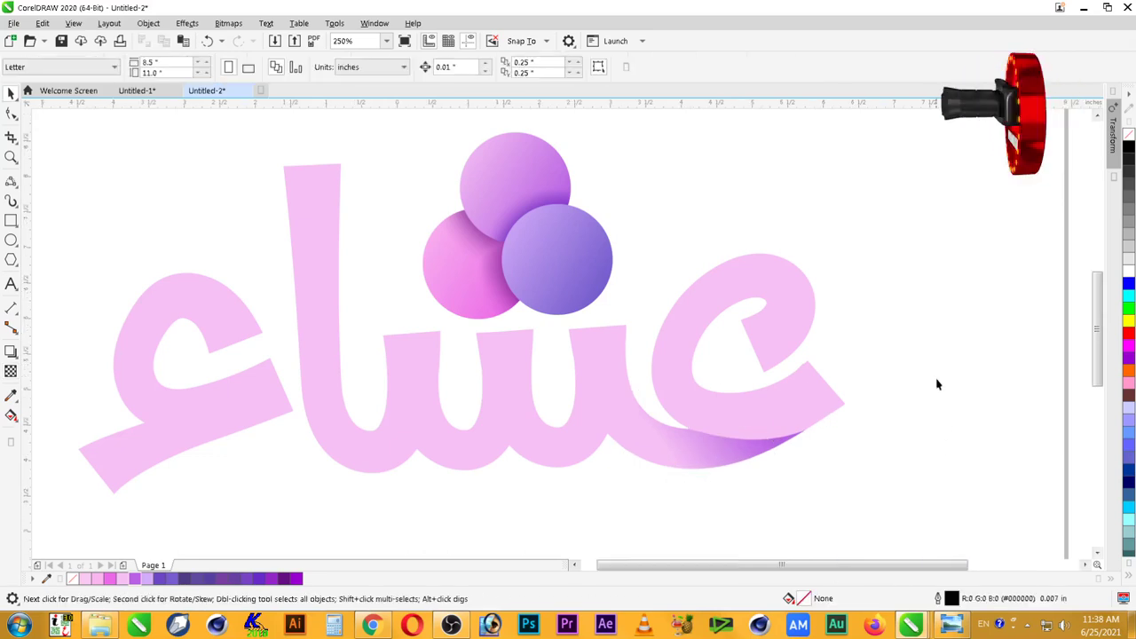
key("F2")
left_click_drag(945, 244, 487, 478)
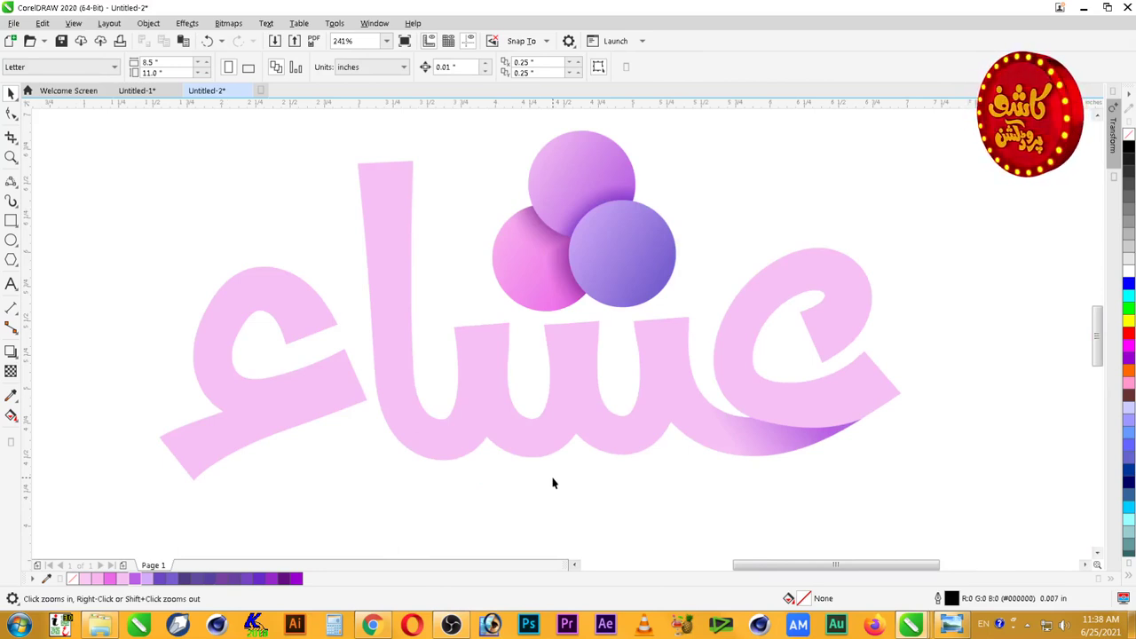
left_click(13, 116)
key("space")
left_click(818, 438, "ctrl")
key("F10")
left_click_drag(865, 421, 902, 391)
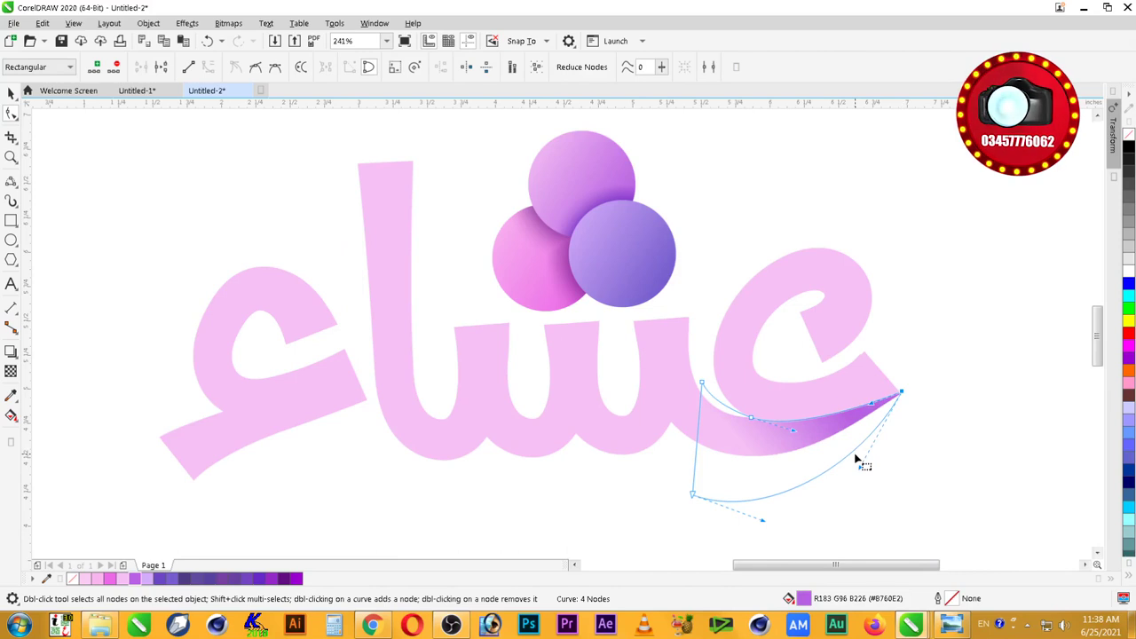
key("space")
left_click(994, 461)
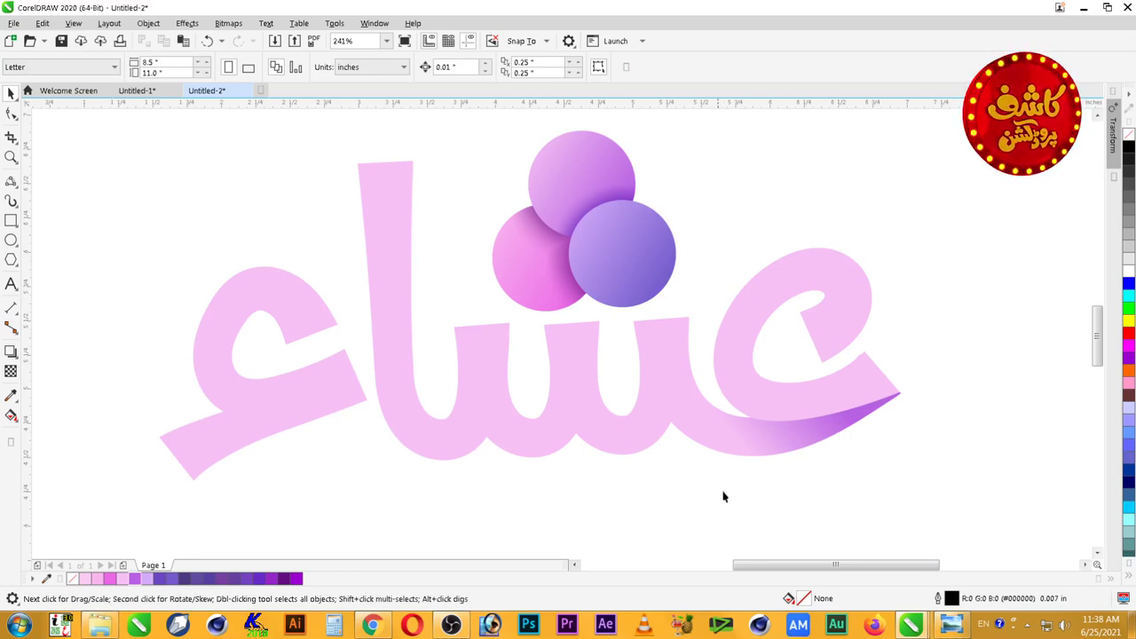
Step: Draw a closed shape of 3-point curves, about 0.53 by 1.11 inches, over the junction below the rightmost tooth of the lettering
left_click(622, 431)
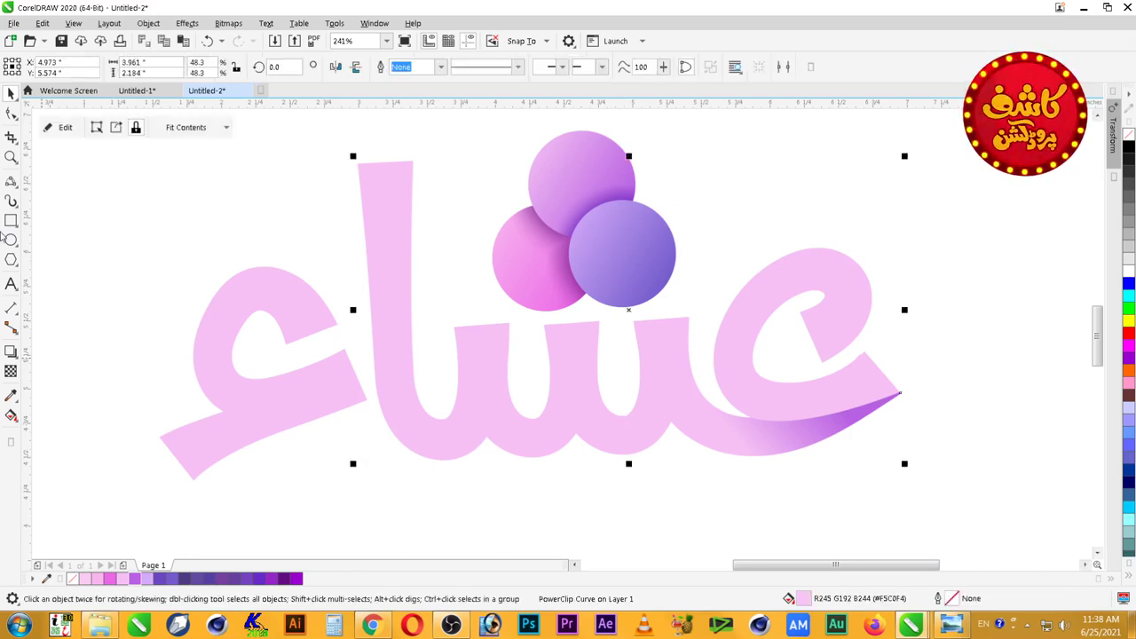
left_click(10, 182)
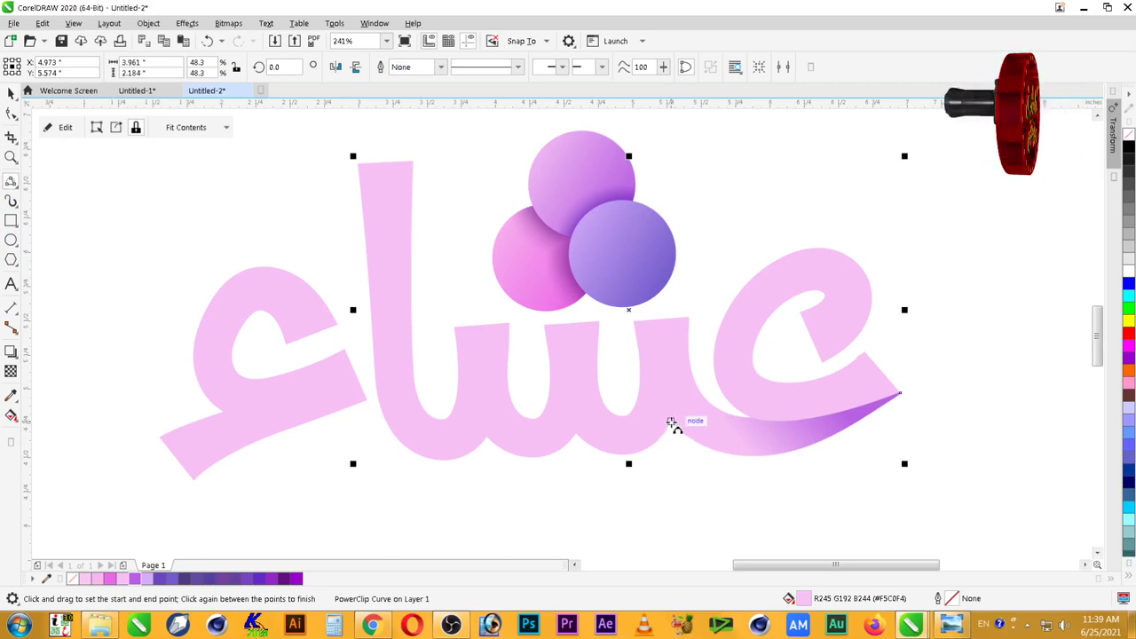
left_click_drag(672, 423, 631, 336)
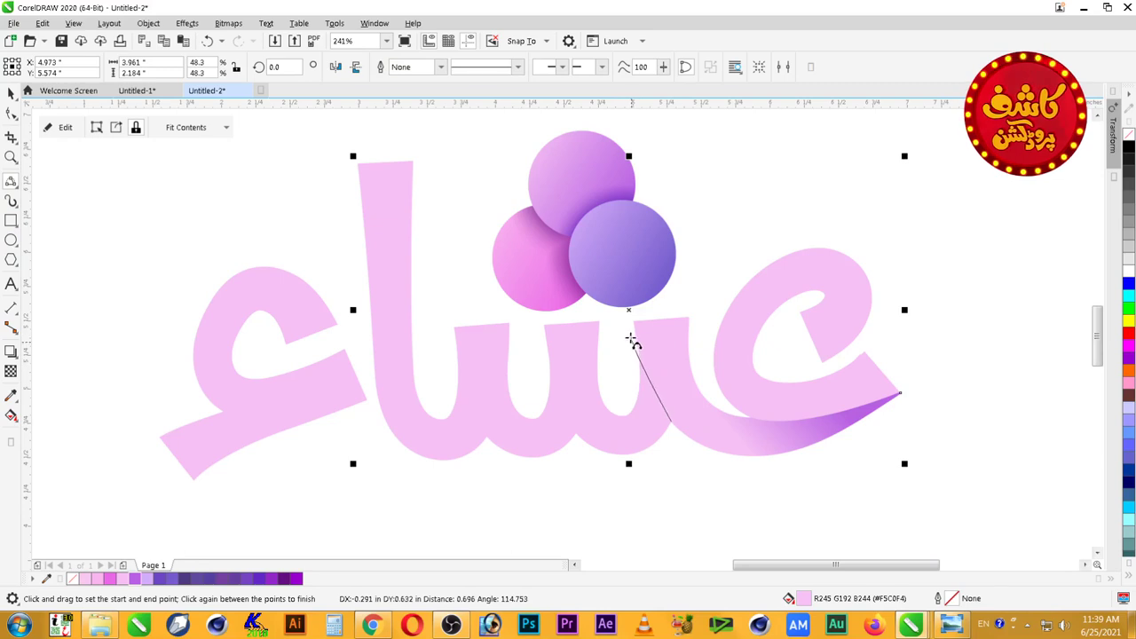
left_click(649, 384)
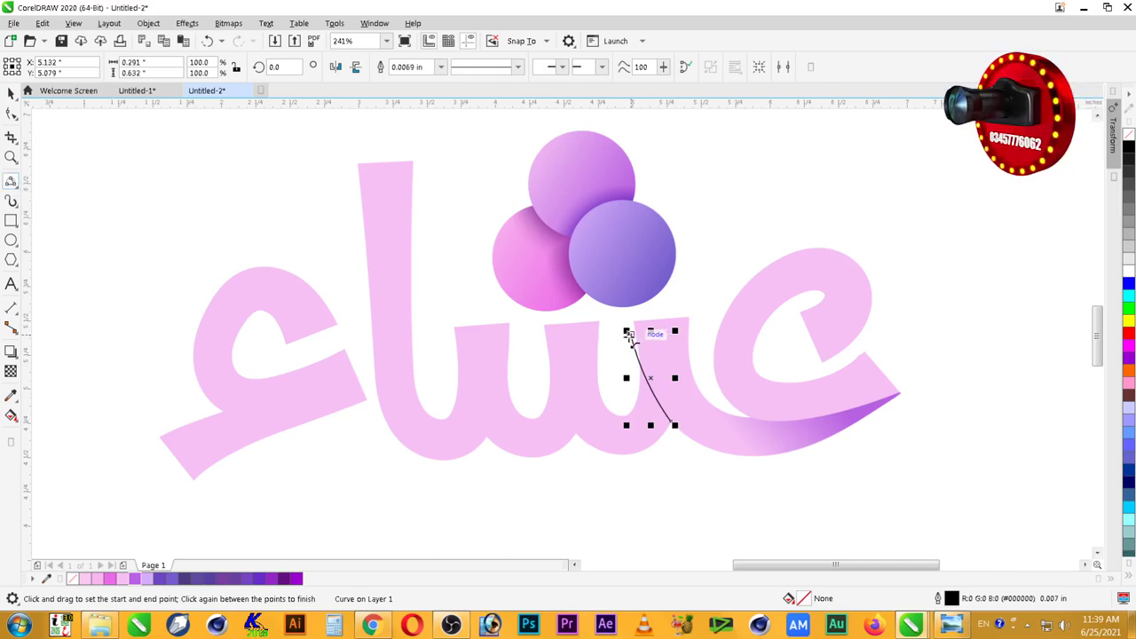
left_click_drag(630, 335, 599, 469)
left_click(602, 470)
left_click_drag(673, 424, 602, 475)
left_click(656, 488)
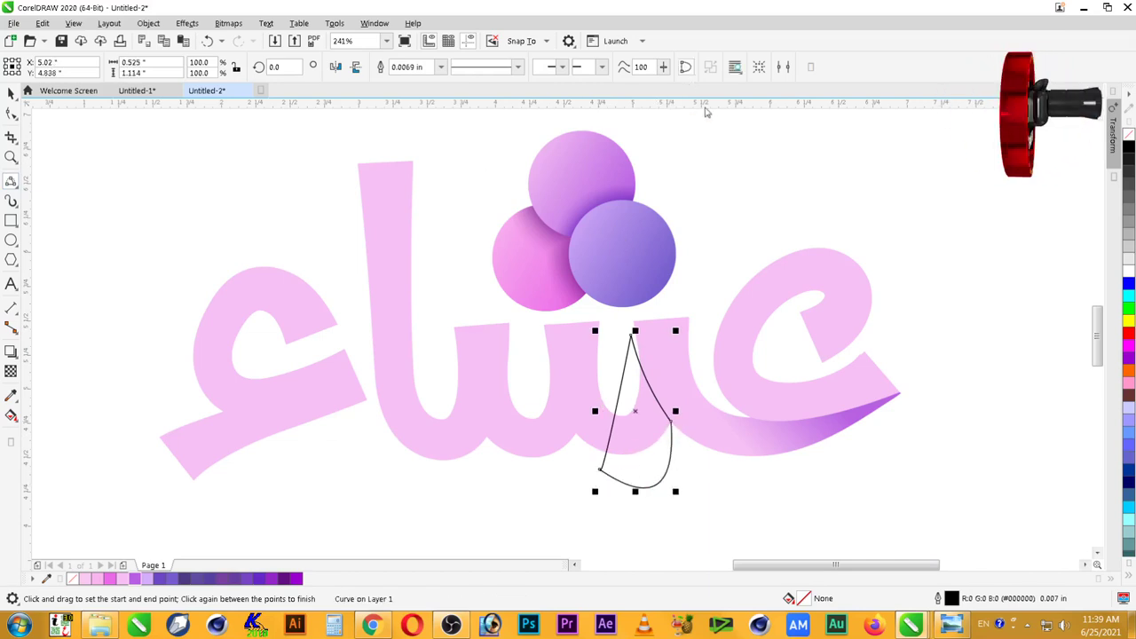
Step: Copy the fill of the violet shadow under the tail onto the new closed curve and remove the curve's outline
left_click(11, 93)
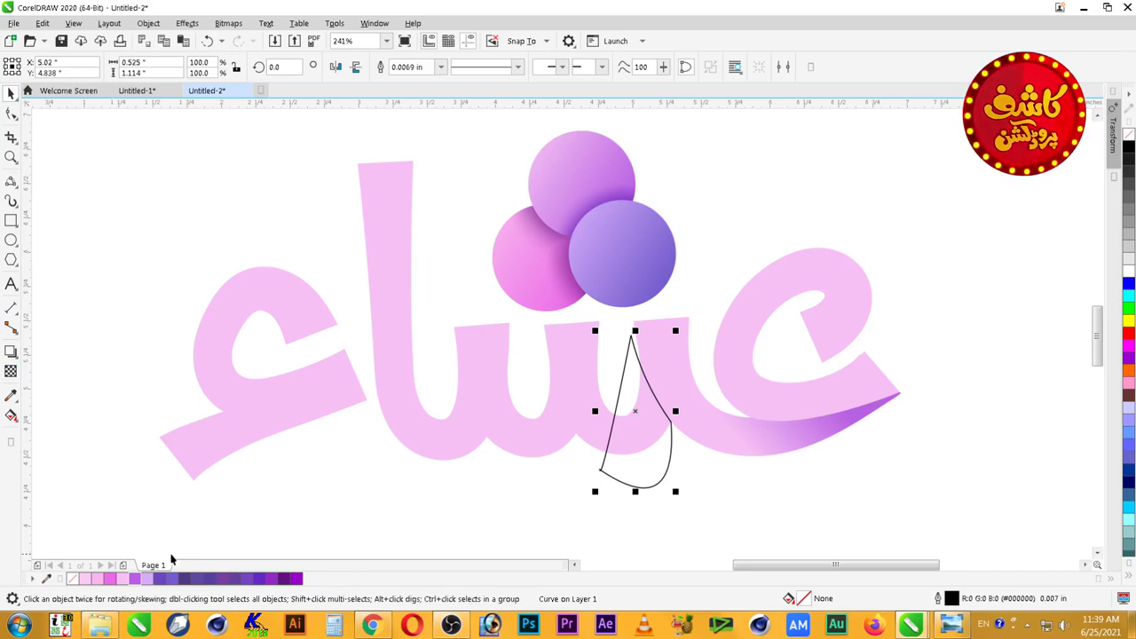
left_click(859, 435)
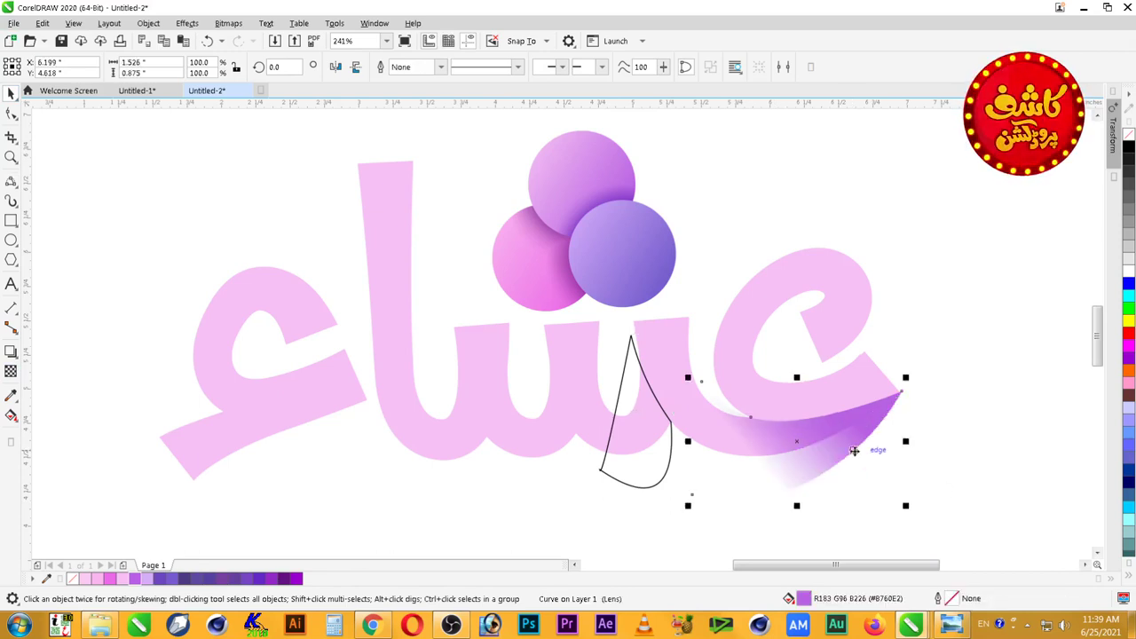
left_click(624, 477)
key("alt+e")
key("m")
key("f")
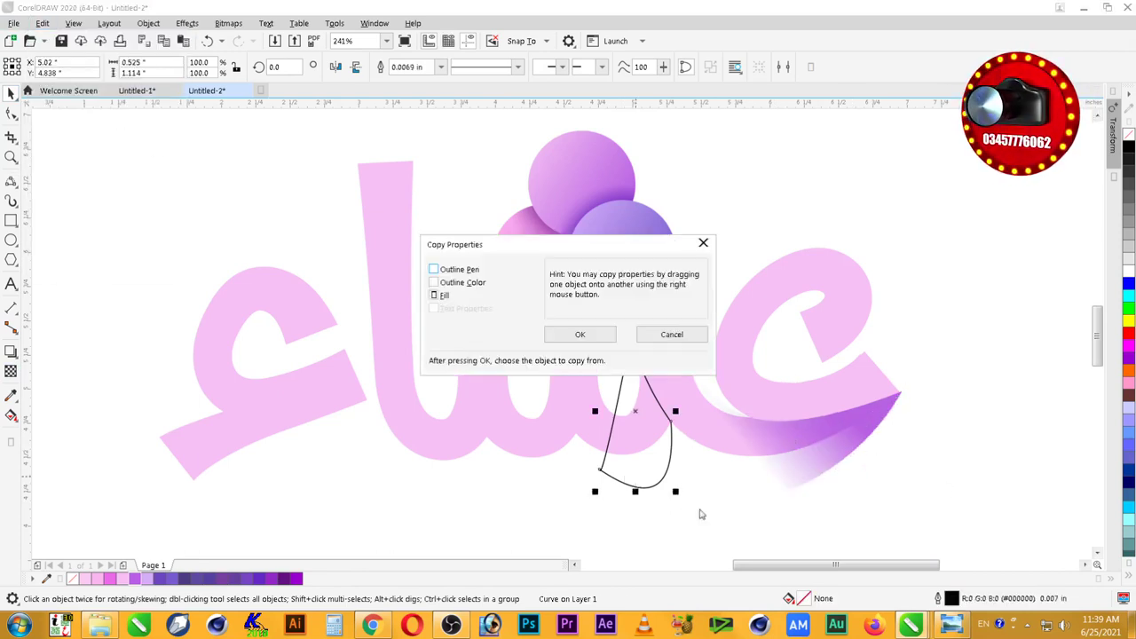
left_click(561, 336)
left_click(835, 446)
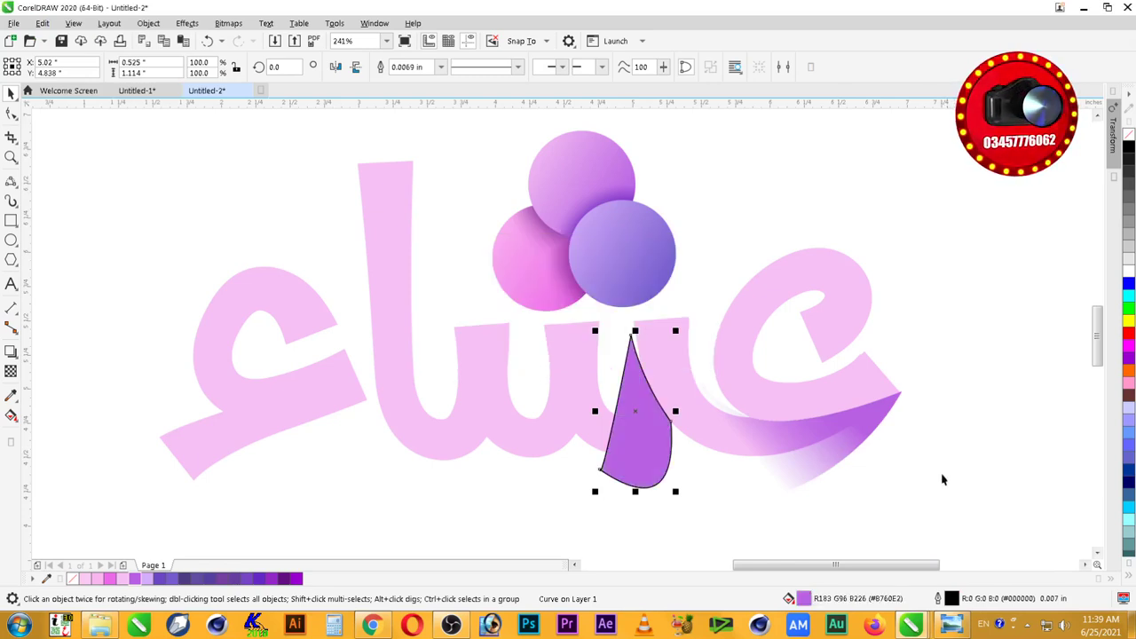
right_click(1129, 135)
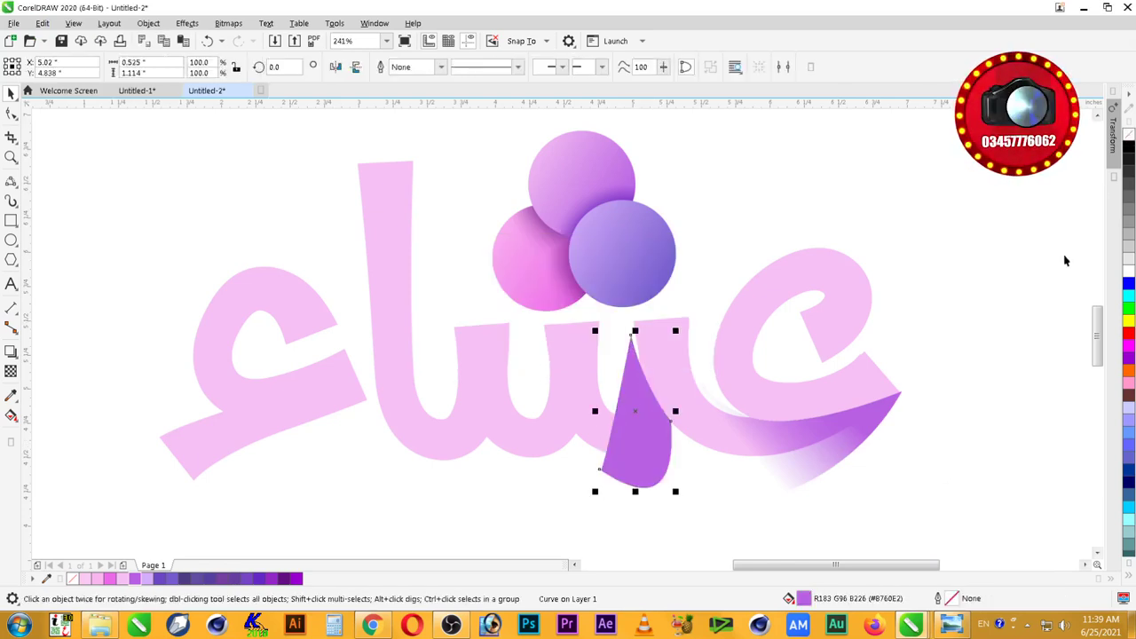
Step: Apply a linear fountain transparency to the new violet shape, fading it from the rightmost tooth down toward the lower left
left_click(11, 371)
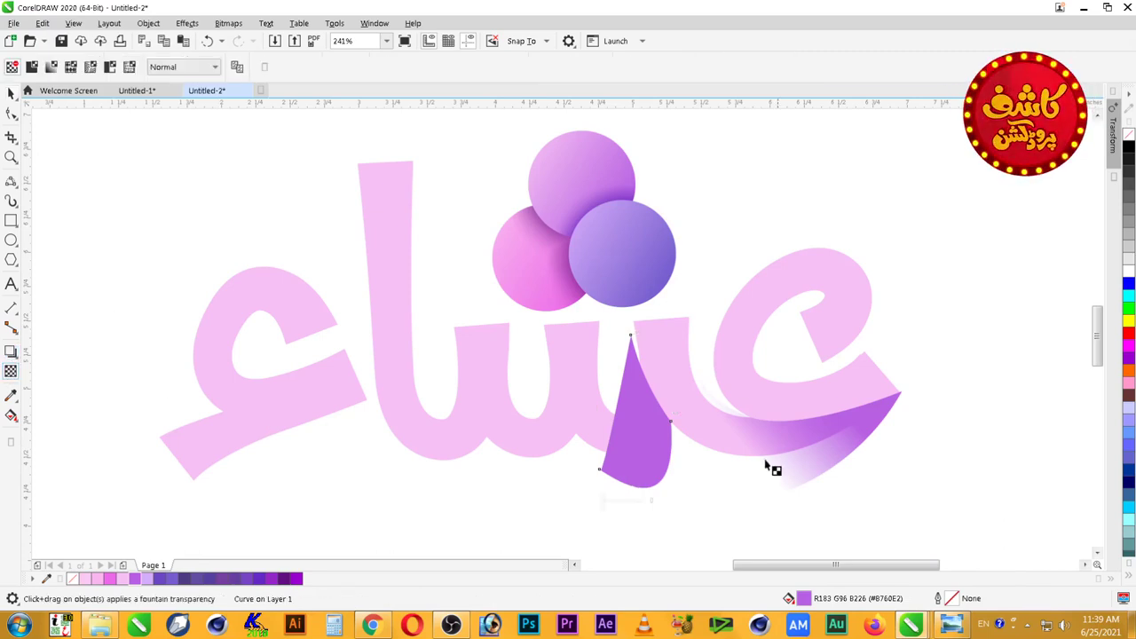
left_click_drag(674, 362, 629, 440)
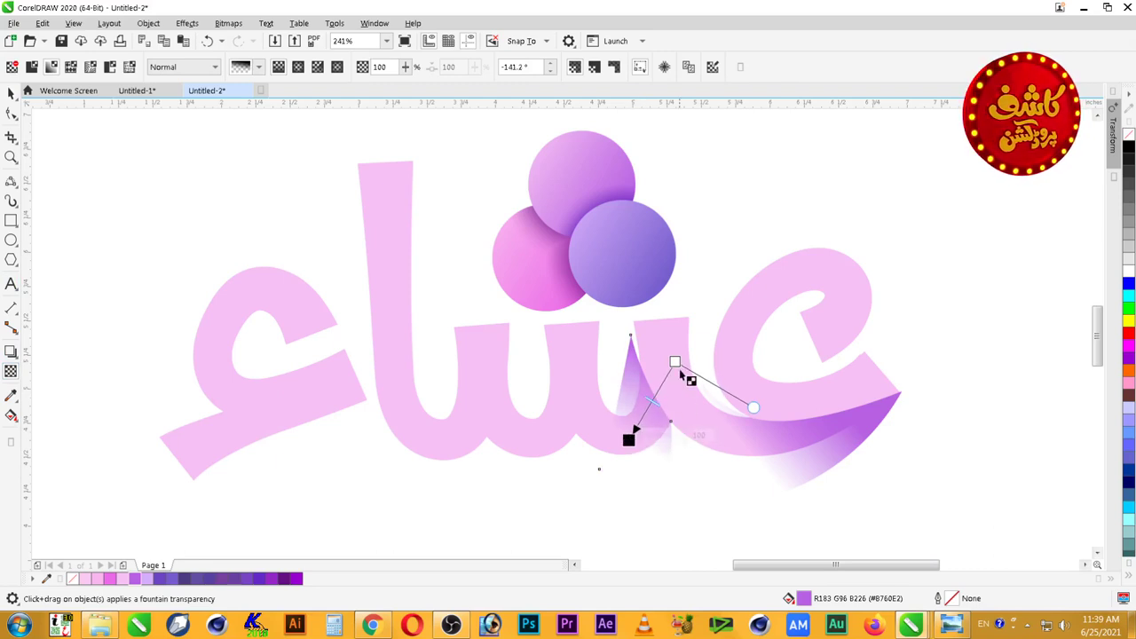
left_click_drag(674, 364, 677, 367)
key("space")
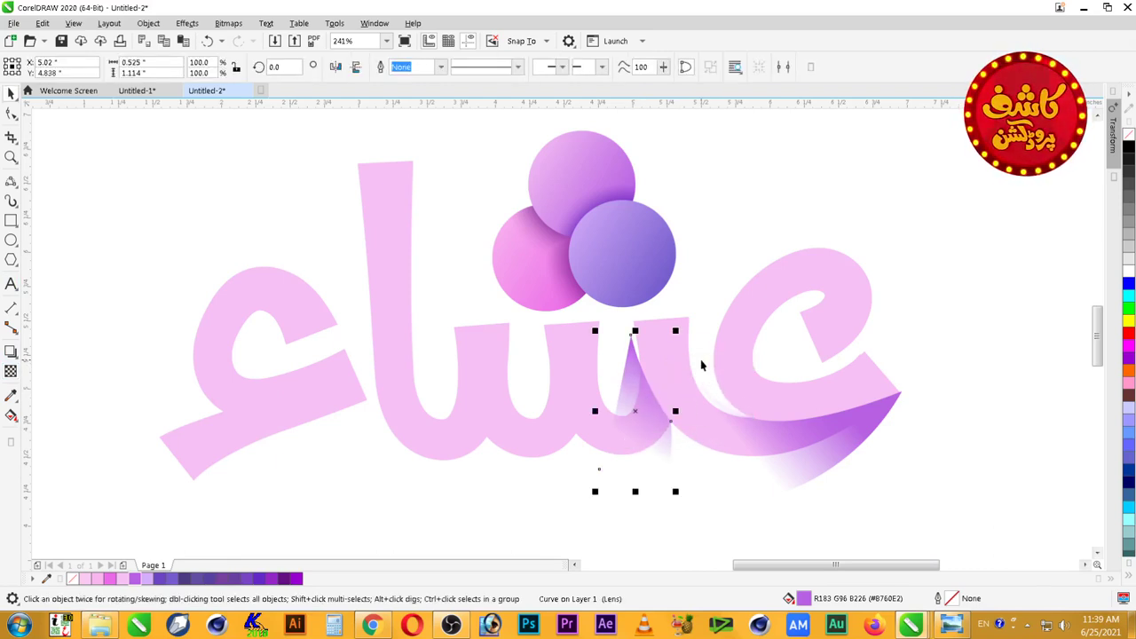
Step: Send the faded violet shape to the back of the layer and PowerClip it inside the pink lettering
key("shift+Page_Down")
key("alt+j")
key("w")
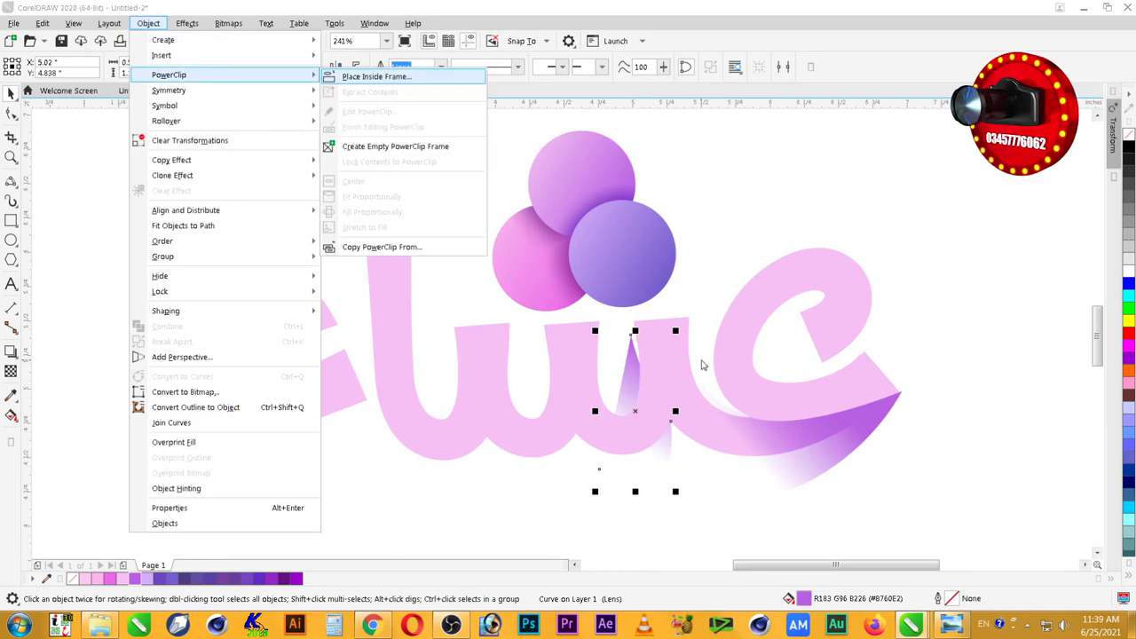
key("p")
left_click(676, 365)
key("Escape")
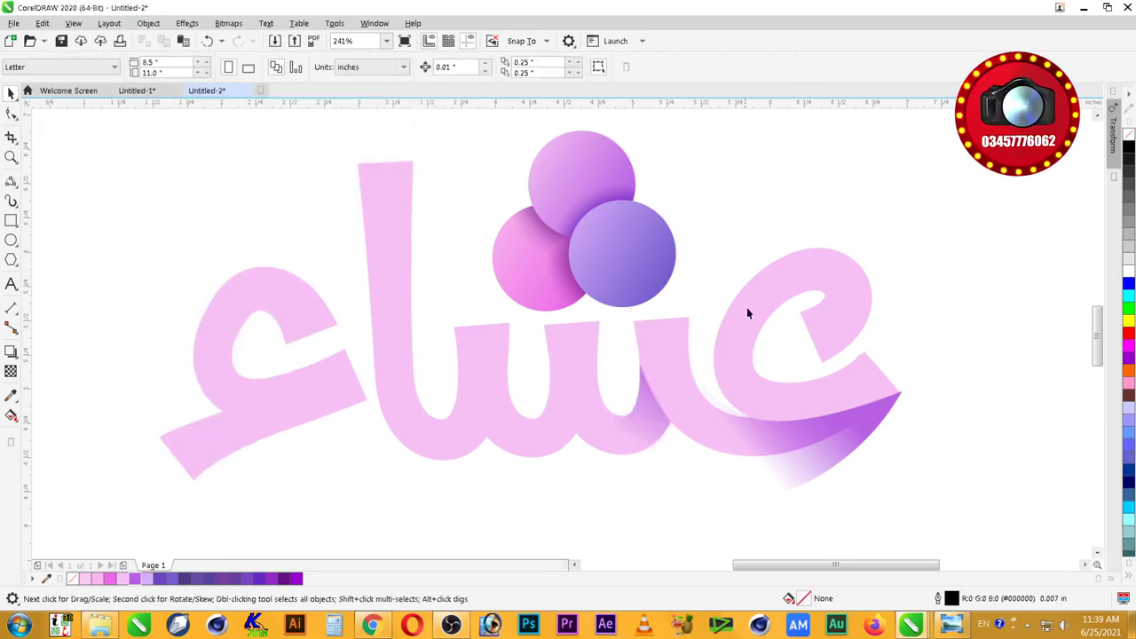
Step: Reshape the clipped junction shadow by moving its top node up to the upper-left corner of the rightmost tooth
scroll(743, 324, "down", 2)
key("z")
left_click_drag(882, 267, 535, 436)
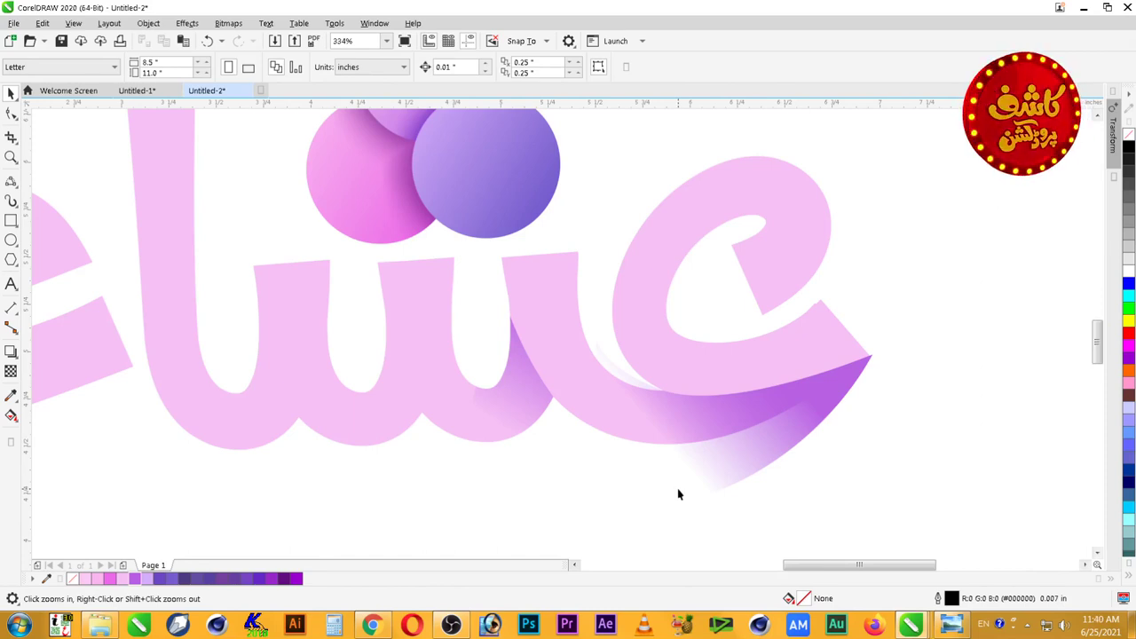
left_click(10, 96)
left_click(526, 368)
left_click(526, 368, "ctrl")
left_click(11, 113)
left_click_drag(496, 284, 503, 263)
key("space")
left_click(595, 216)
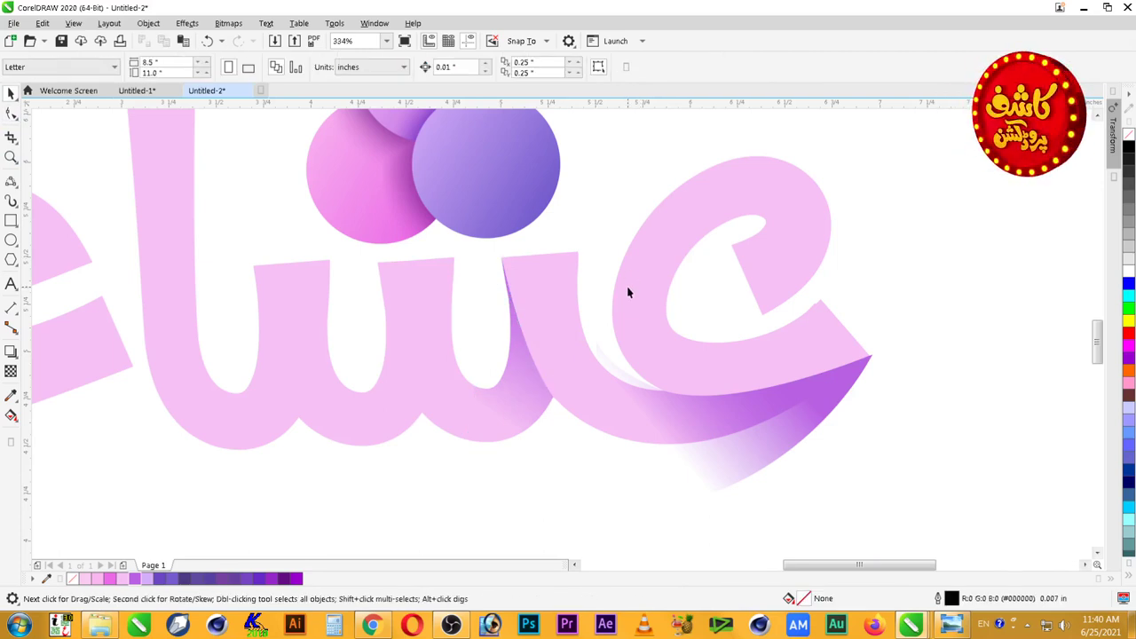
Step: Delete the leftover unclipped violet shadow hanging below the tail of the rightmost letter
scroll(622, 196, "down", 2)
scroll(767, 235, "down", 1)
key("F2")
left_click_drag(802, 170, 495, 332)
key("space")
left_click(787, 375)
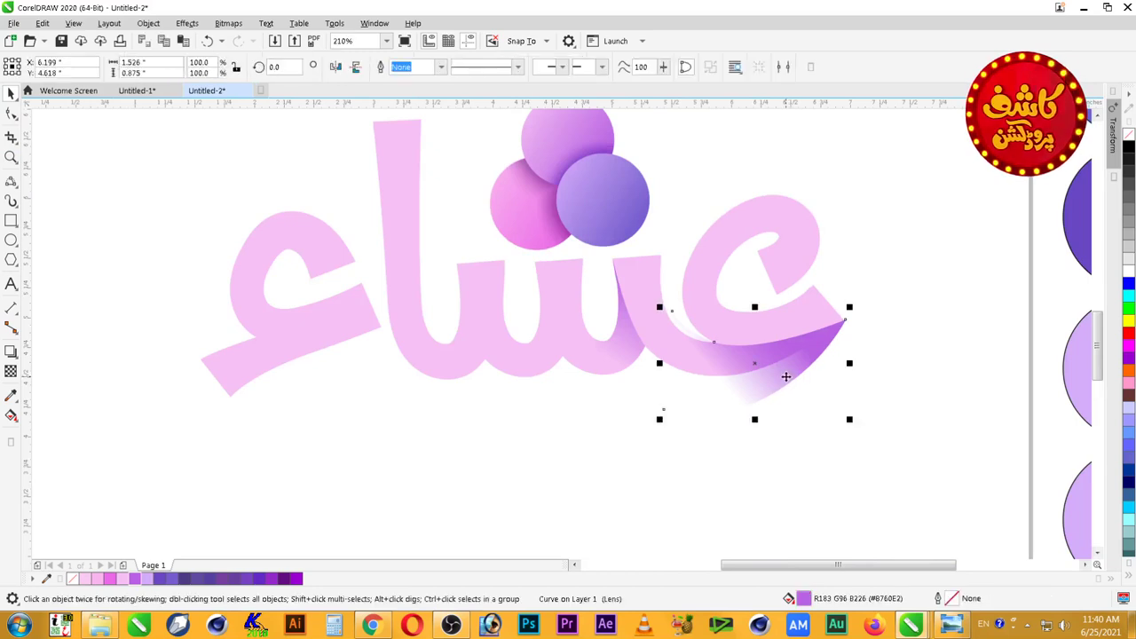
key("Delete")
Step: Duplicate the clipped violet shadow beside the rightmost tooth onto the junction below the middle tooth
scroll(871, 364, "down", 1)
key("F2")
left_click_drag(928, 240, 546, 434)
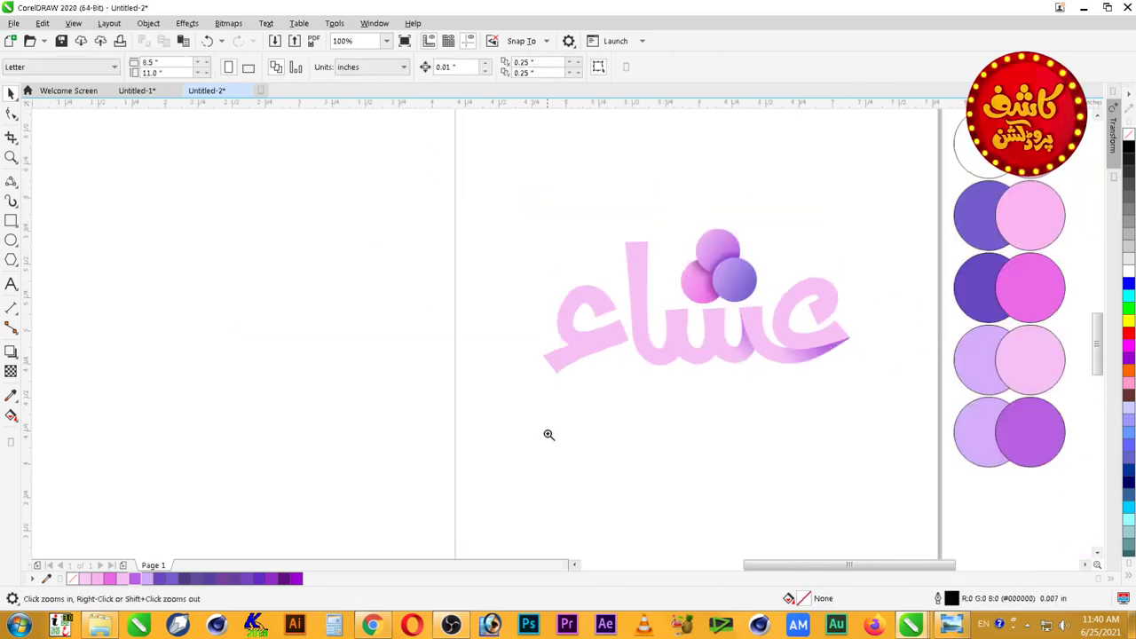
key("space")
left_click(579, 357)
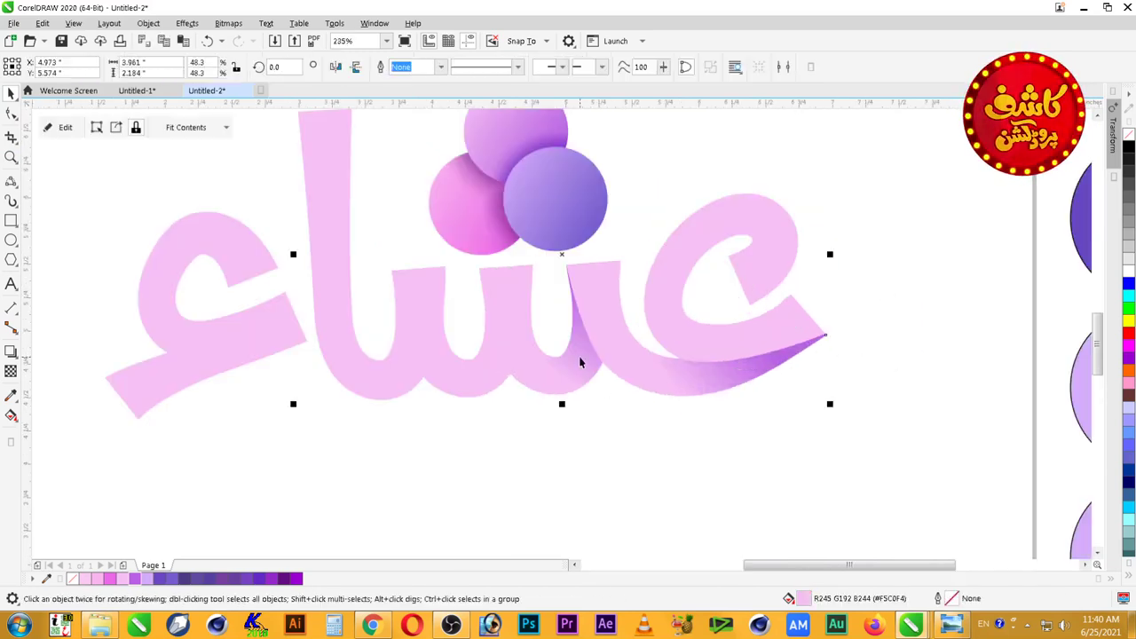
left_click(594, 359, "ctrl")
left_click_drag(593, 357, 503, 379)
scroll(421, 318, "up", 2)
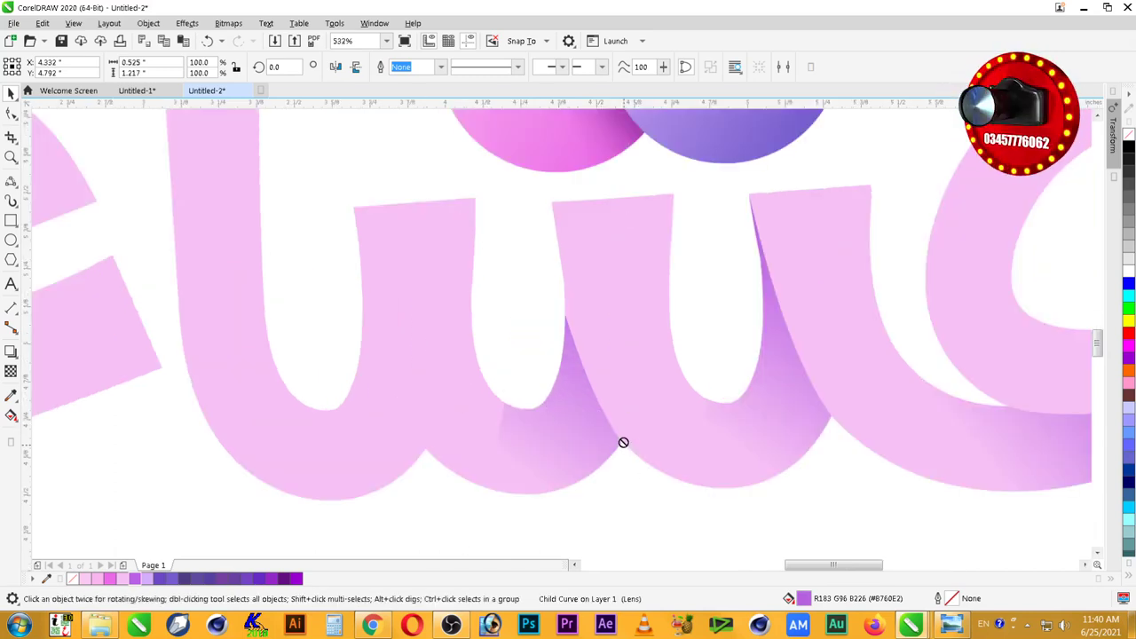
Step: Fit the duplicated shadow's right node to the notch where the middle tooth's stroke meets the neighbouring curve
left_click(450, 341)
left_click(10, 113)
left_click_drag(538, 311, 542, 316)
key("space")
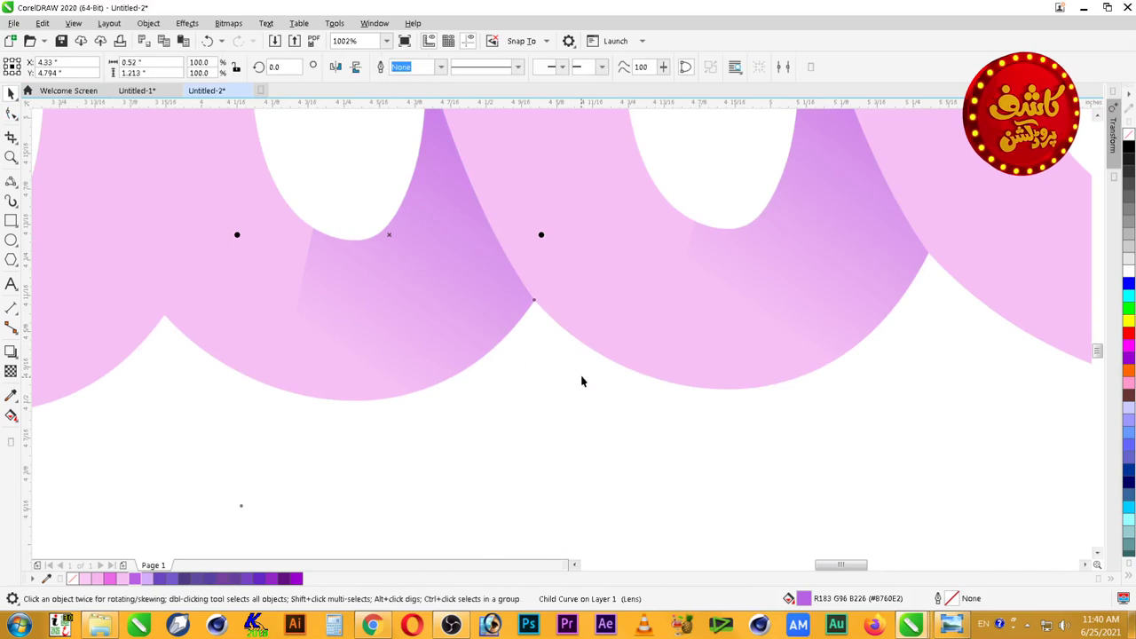
left_click(581, 381)
scroll(587, 379, "down", 2)
left_click(565, 344)
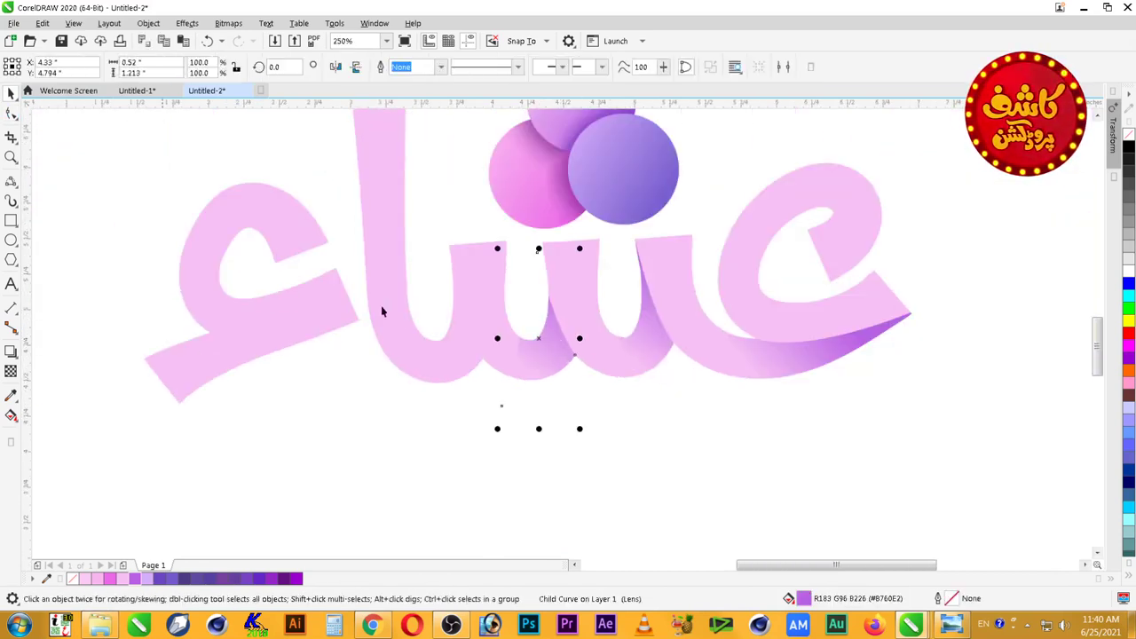
Step: Move the duplicated shadow's top node onto the upper-left corner of the middle tooth
left_click(11, 112)
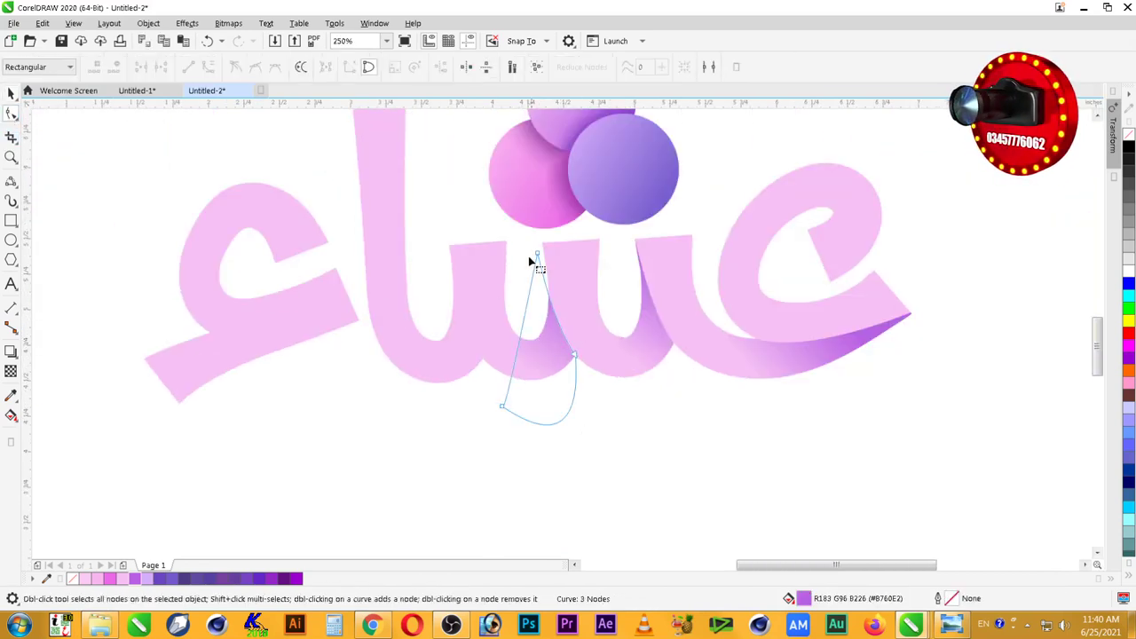
left_click_drag(539, 257, 543, 249)
left_click_drag(542, 244, 544, 243)
key("space")
left_click(740, 152)
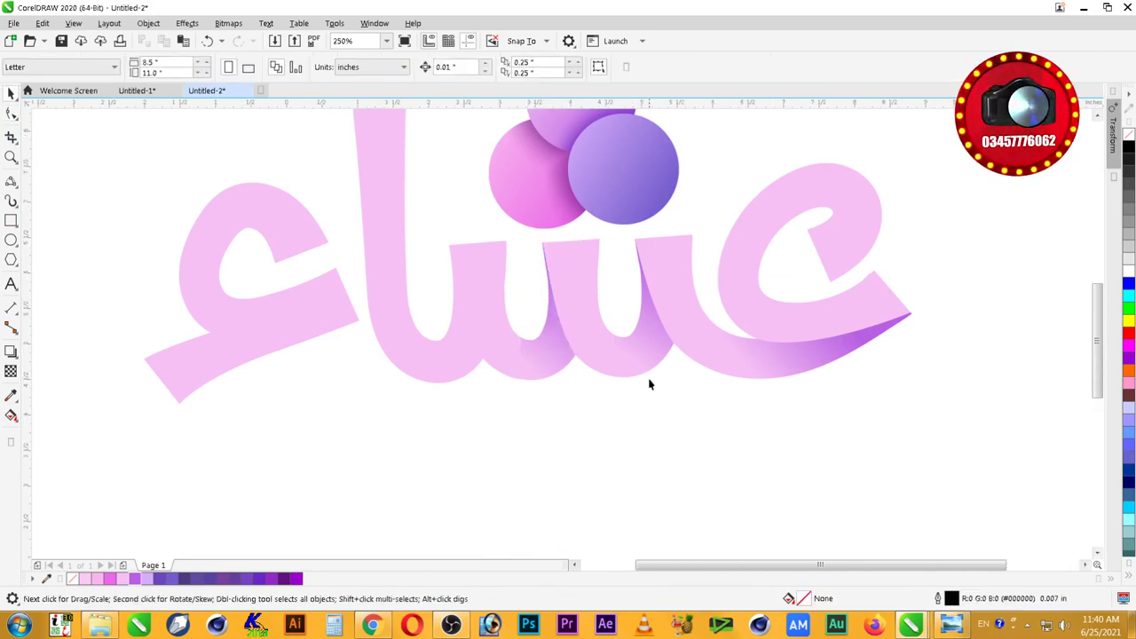
Step: Duplicate the middle tooth's clipped violet shadow onto the junction below the leftmost tooth
scroll(650, 383, "down", 1)
scroll(781, 312, "down", 1)
key("F2")
left_click_drag(799, 236, 525, 387)
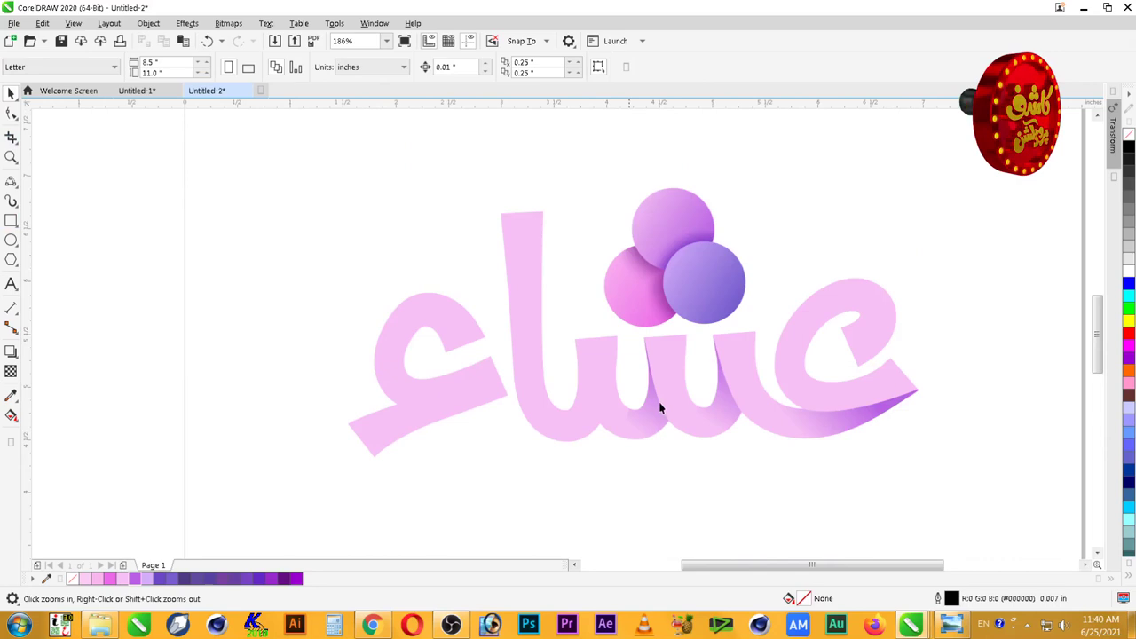
left_click_drag(657, 377, 914, 507)
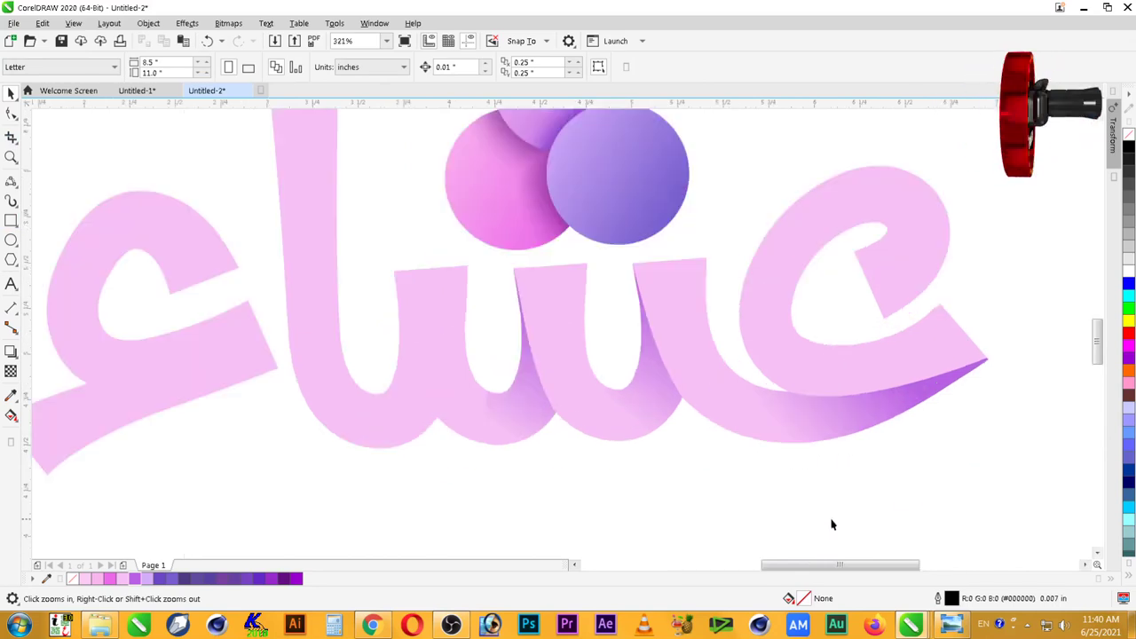
key("space")
left_click(534, 394)
left_click(542, 402, "ctrl")
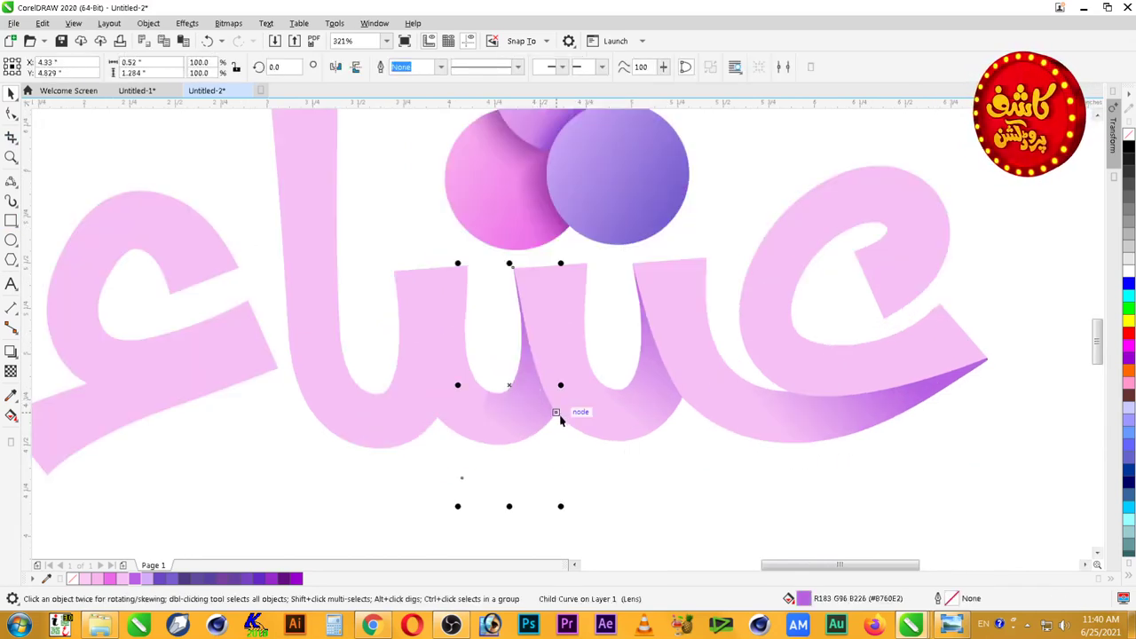
left_click_drag(557, 415, 437, 422)
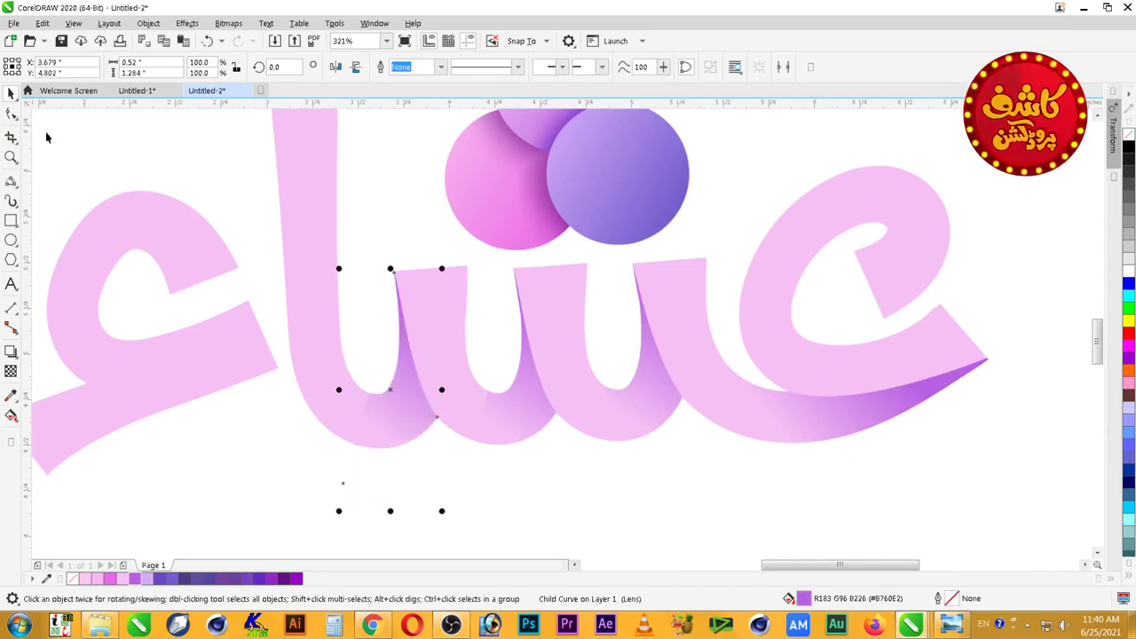
left_click(358, 189)
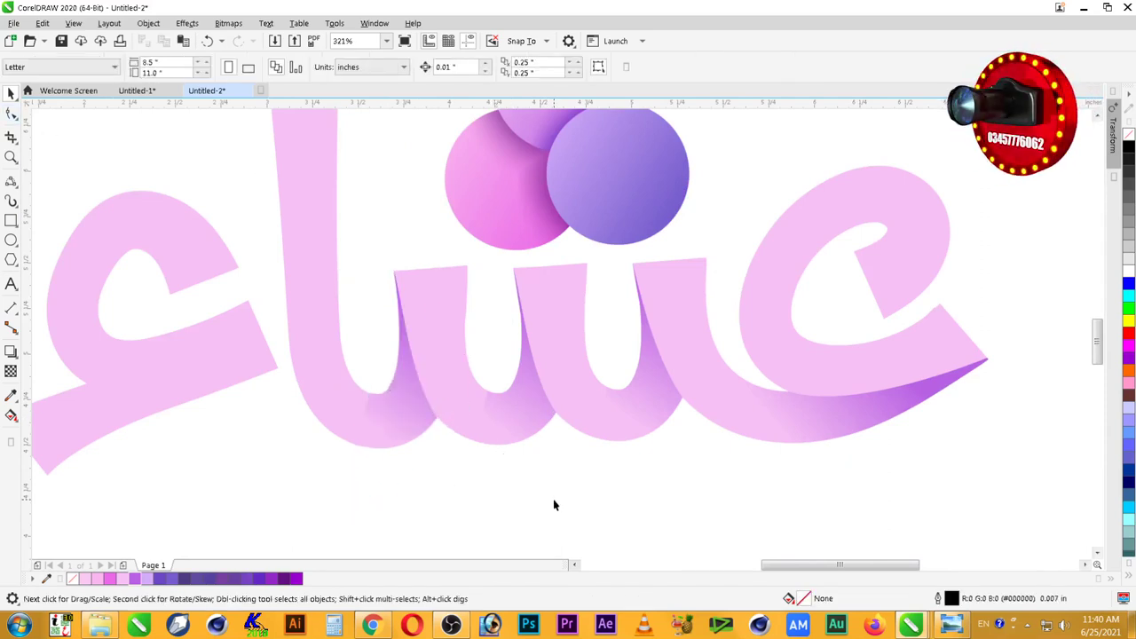
Step: Draw a closed shape of two 3-point curves, about 0.29 by 0.62 inches, across the open end of the rightmost letter's loop
scroll(553, 504, "down", 6)
key("z")
mouse_move(763, 327)
left_mouse_down()
mouse_move(509, 495)
mouse_move(413, 507)
left_mouse_up()
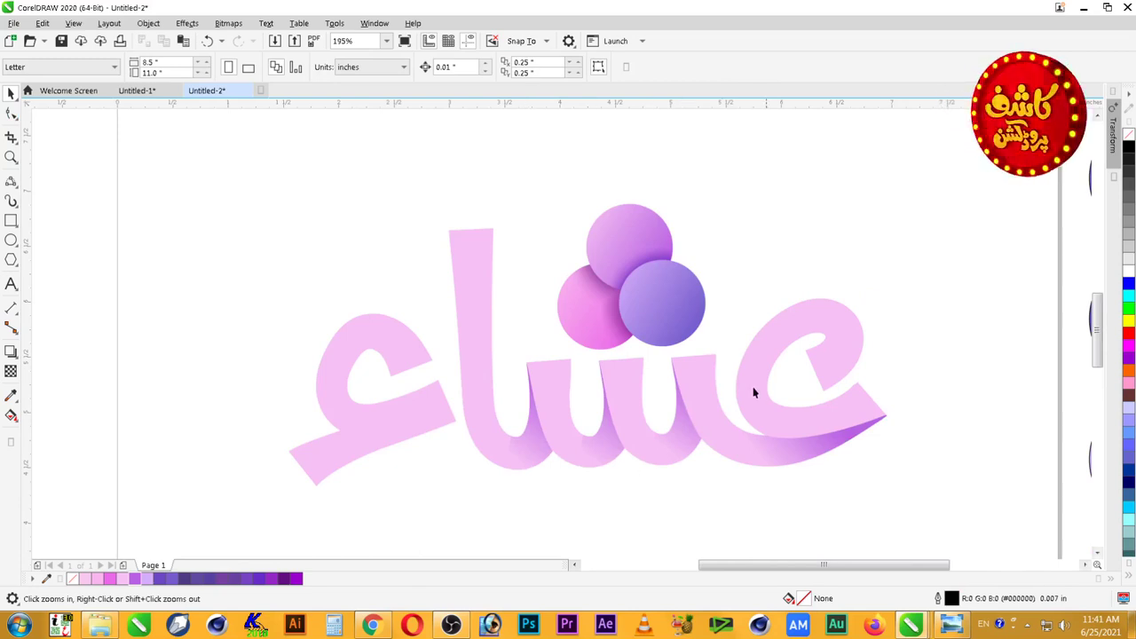
scroll(857, 338, "down", 1)
left_click_drag(908, 326, 738, 449)
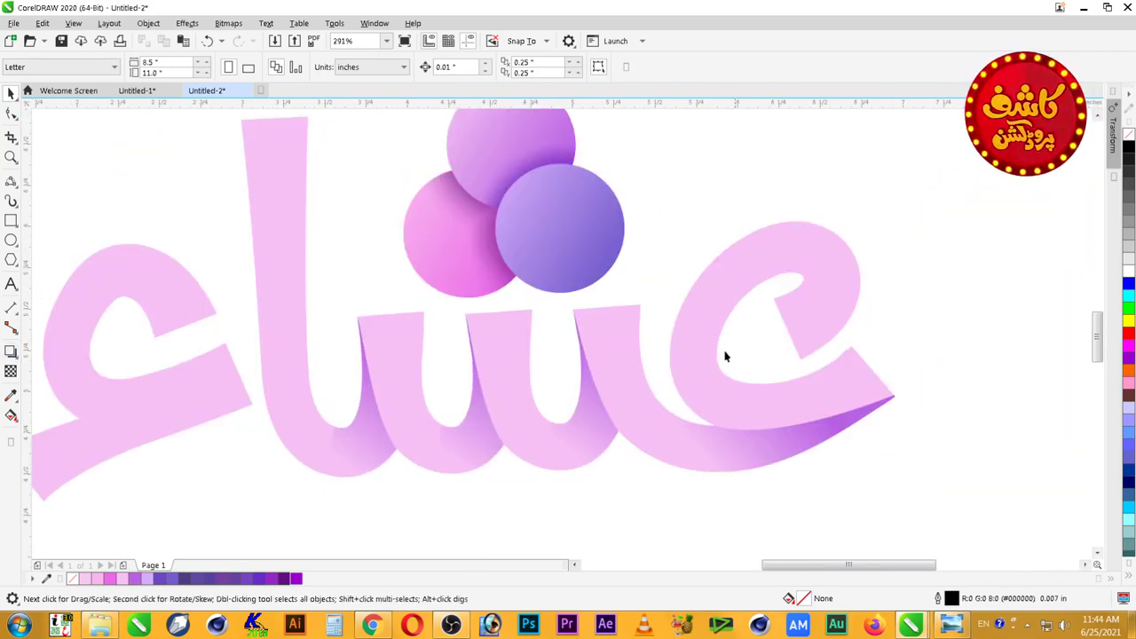
left_click(787, 399)
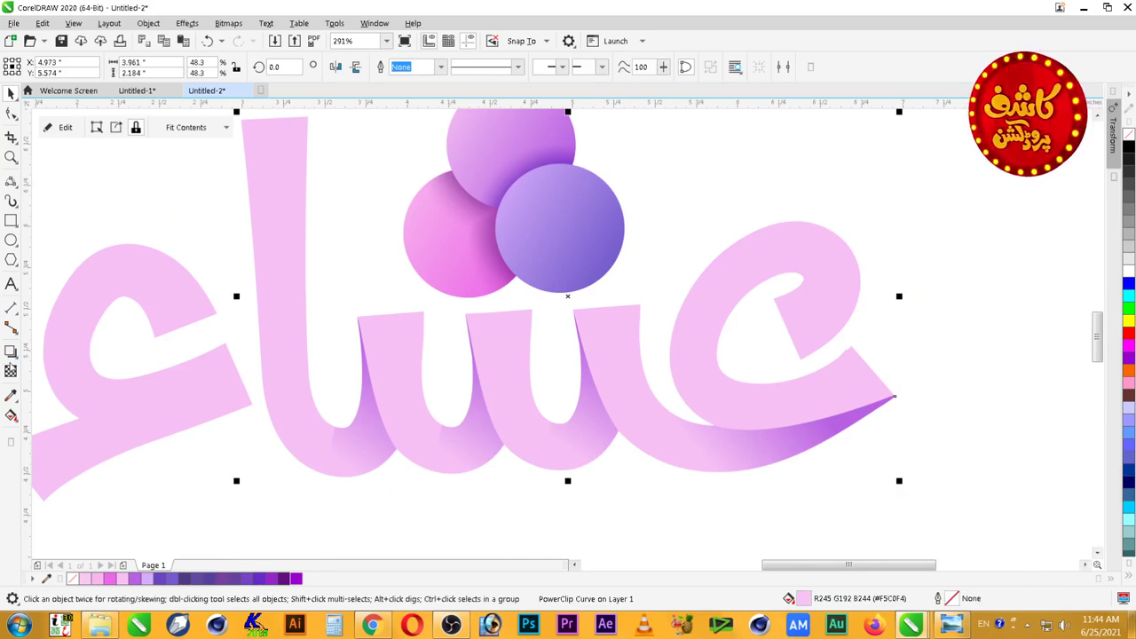
key("F5")
left_click_drag(806, 282, 773, 384)
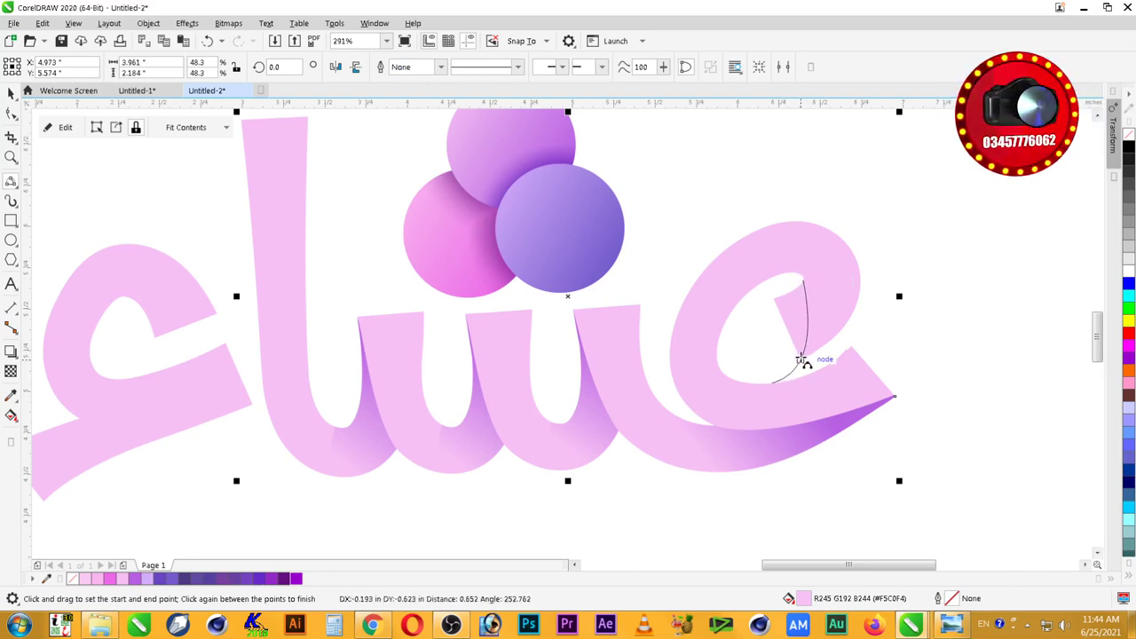
left_click(802, 360)
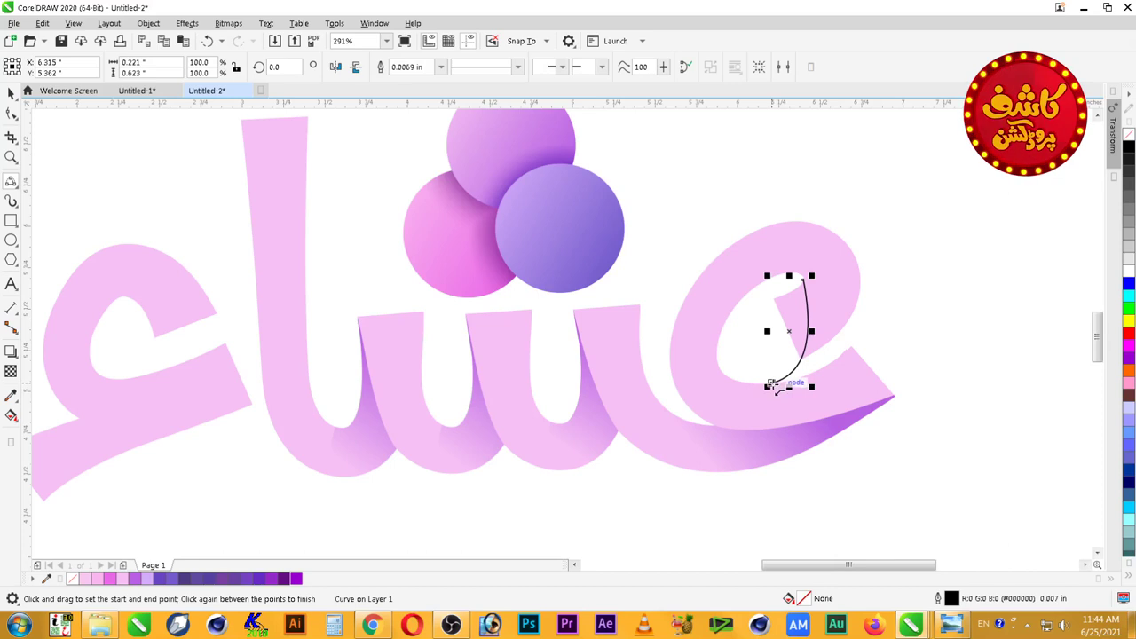
left_click_drag(769, 384, 804, 280)
left_click(768, 297)
key("space")
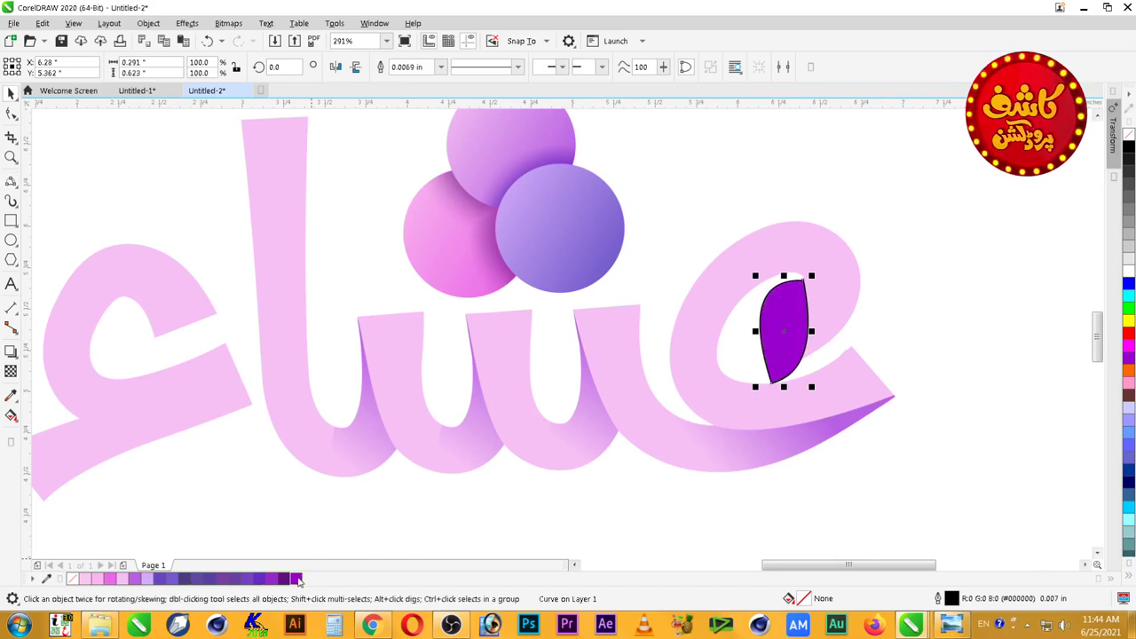
Step: Fill the new shape with purple #9900CC without an outline and apply a linear transparency that fades it toward the left
left_click(297, 578)
right_click(1129, 135)
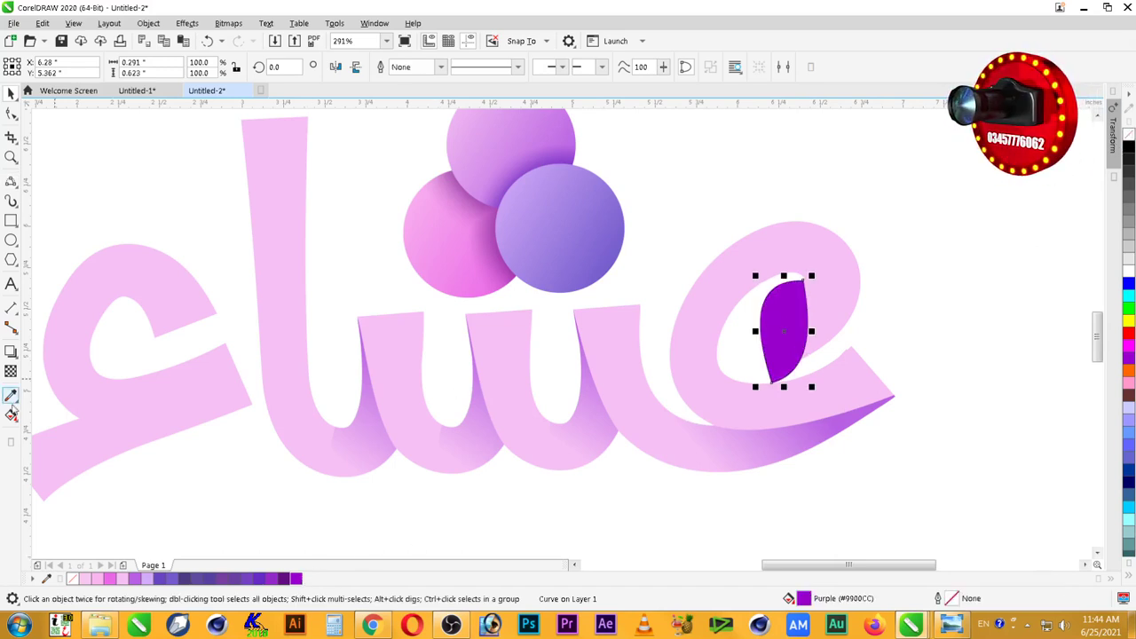
left_click(11, 371)
left_click_drag(789, 320, 836, 314)
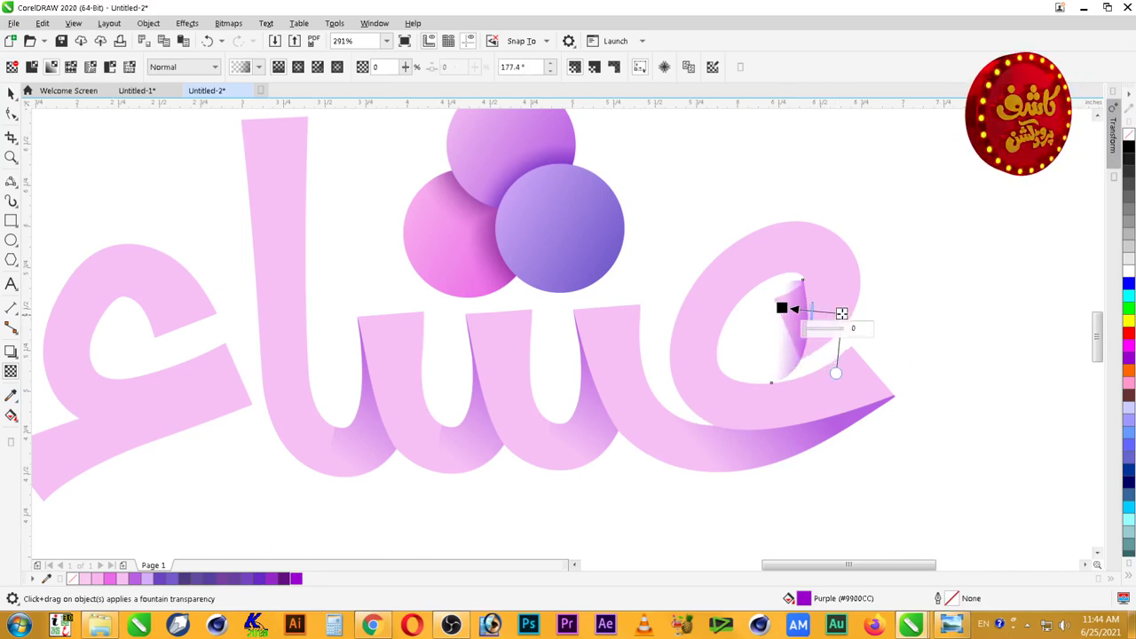
key("space")
Step: PowerClip the faded purple shape inside the rightmost letter
left_click(806, 328)
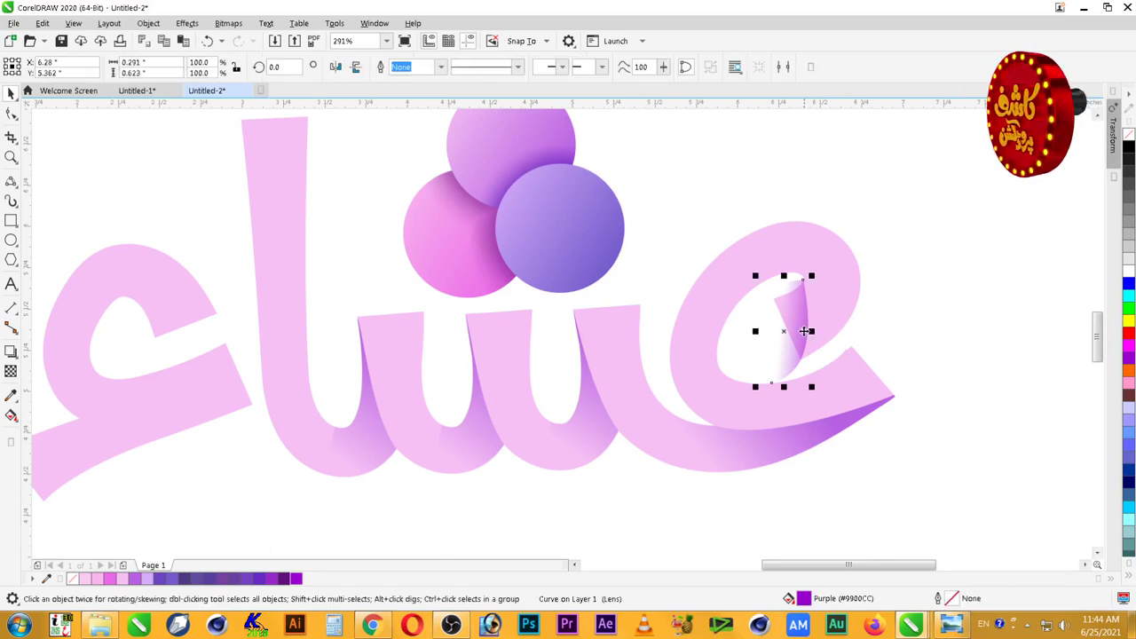
key("alt+c")
key("w")
key("p")
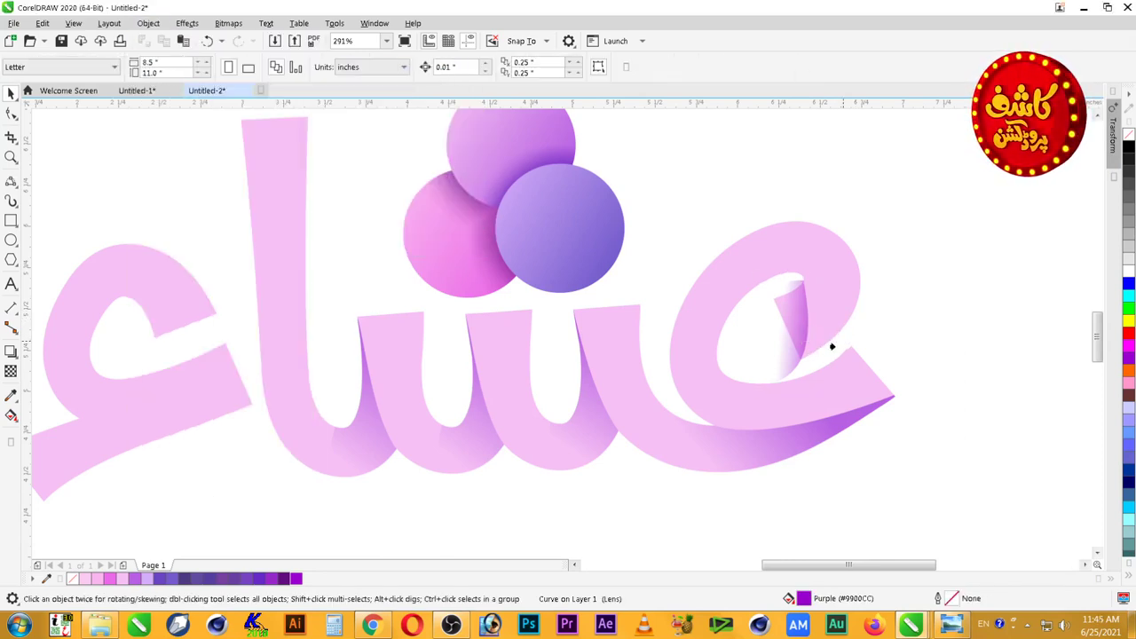
left_click(847, 290)
left_click(937, 320)
Step: Reshape the clipped shadow in the rightmost letter's loop: move its top node up to the loop's inner edge and bow its right side outward
scroll(937, 320, "down", 2)
key("F2")
left_click_drag(986, 222, 678, 392)
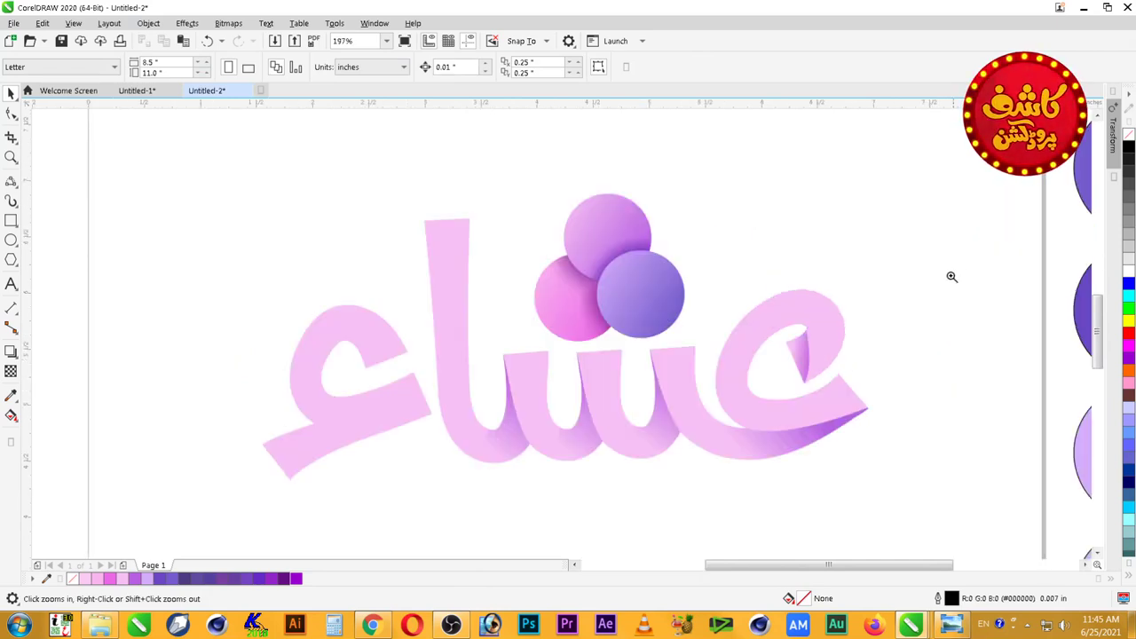
left_click(674, 471)
key("space")
left_click(532, 305)
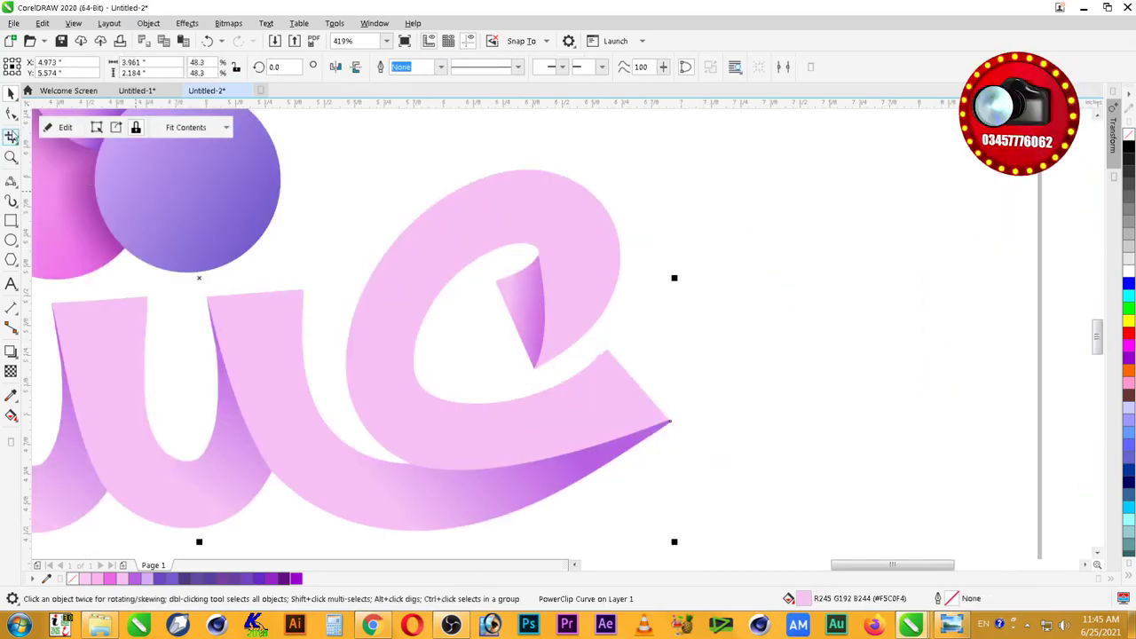
left_click(530, 301, "ctrl")
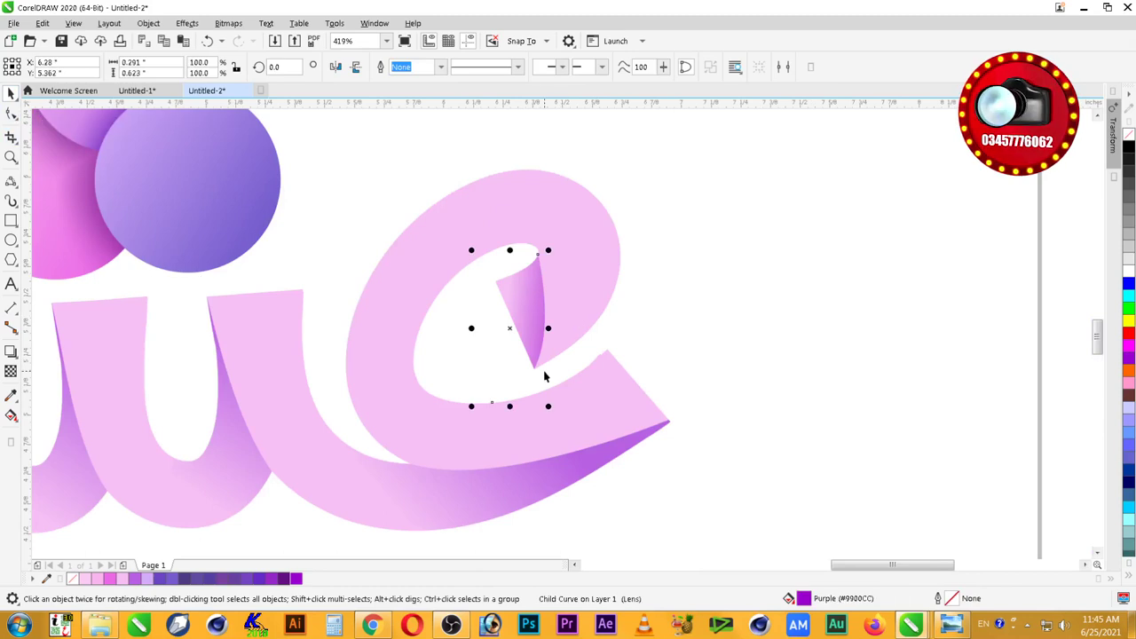
left_click(12, 113)
left_click_drag(539, 257, 533, 244)
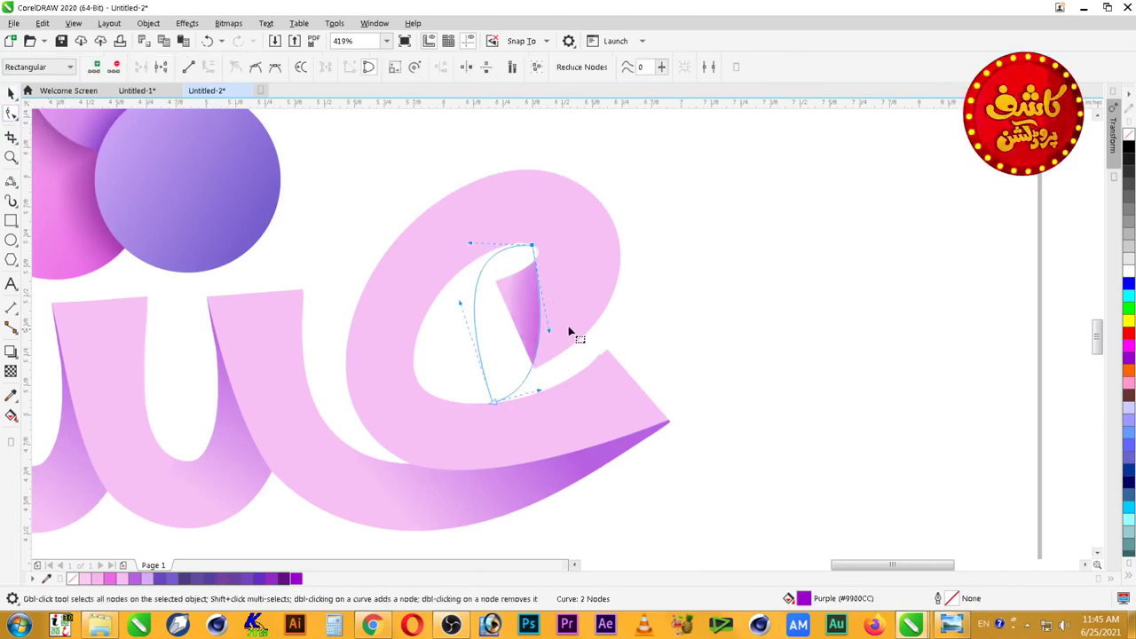
left_click_drag(550, 336, 595, 268)
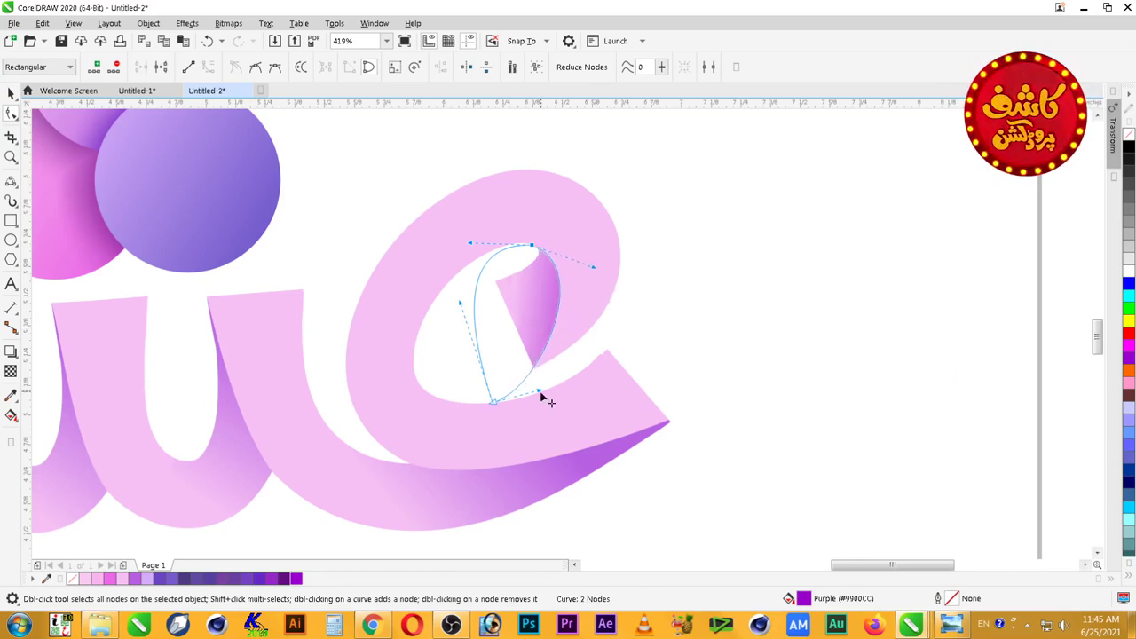
left_click_drag(540, 391, 546, 393)
key("space")
left_click(693, 301)
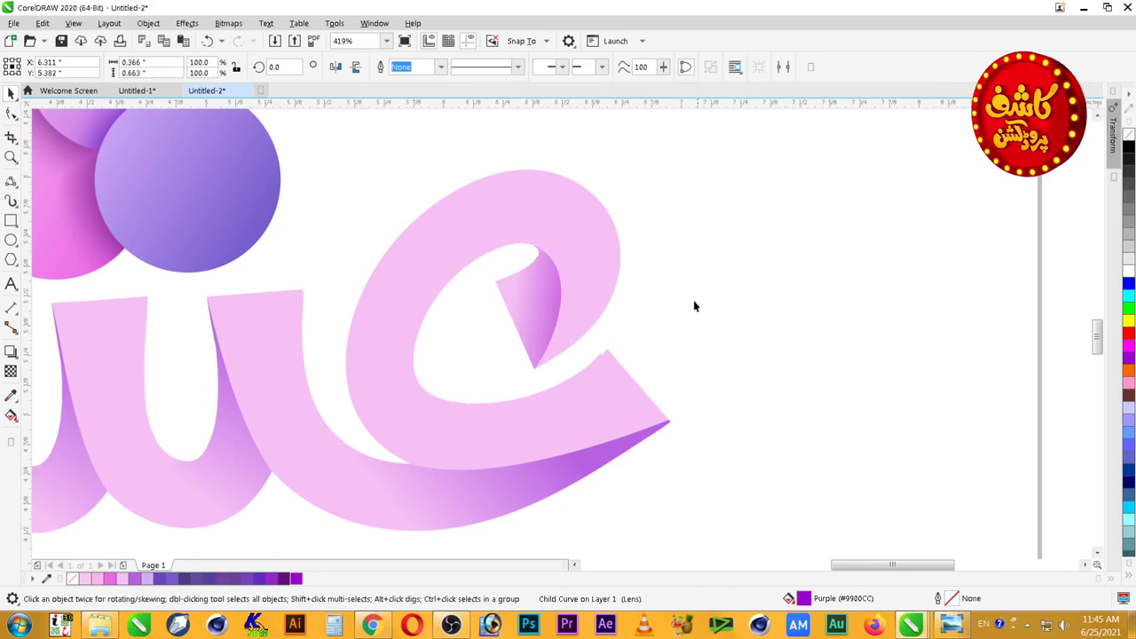
Step: Draw a closed shape of three 3-point curves, about 2.04 by 0.74 inches, along the fold and around the tail of the leftmost letter
scroll(725, 320, "down", 2)
key("z")
left_click_drag(771, 197, 299, 417)
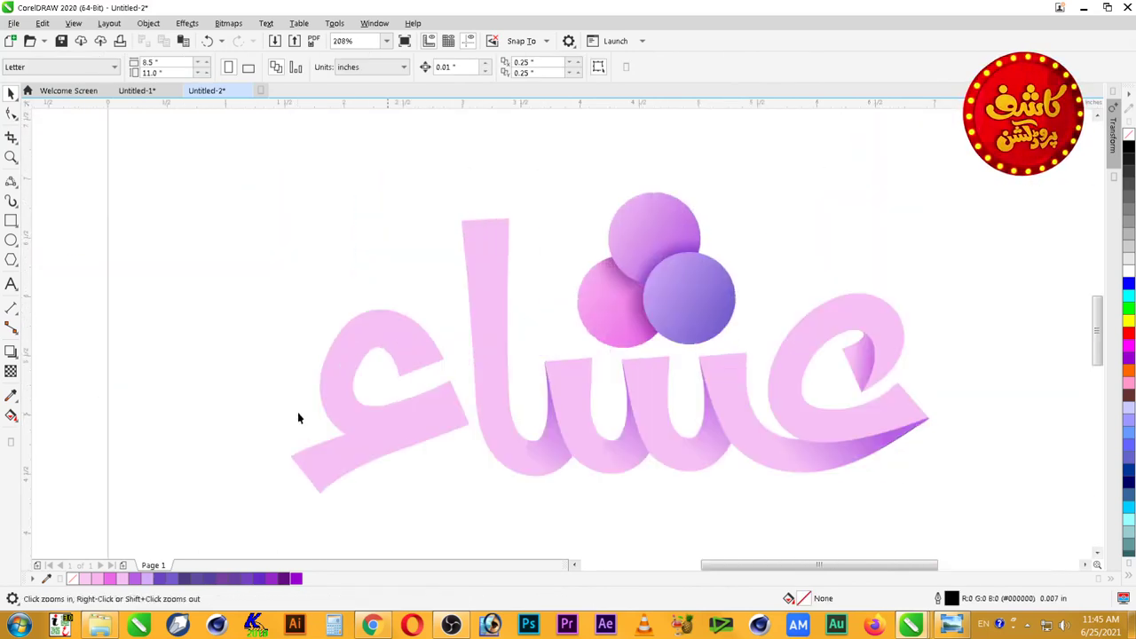
key("space")
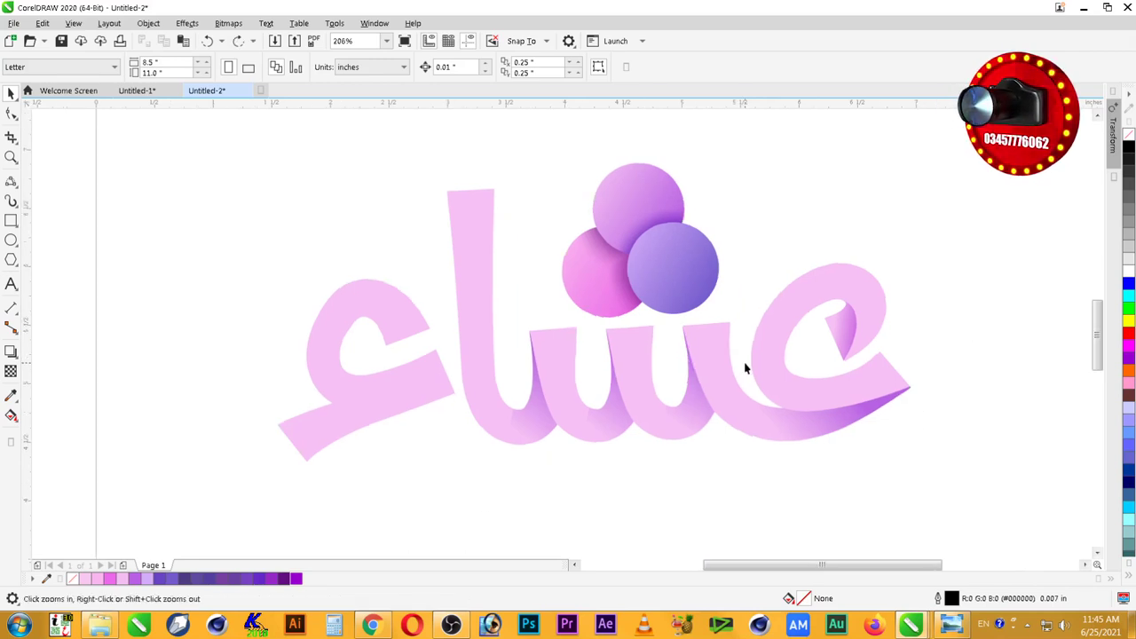
key("space")
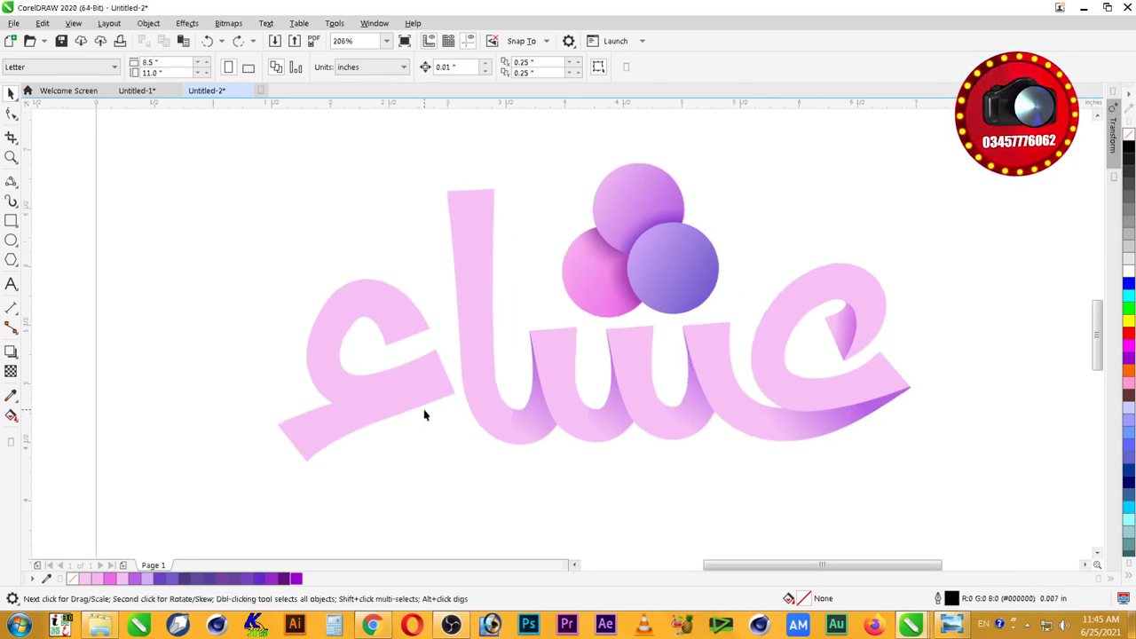
left_click(370, 415)
left_click(12, 177)
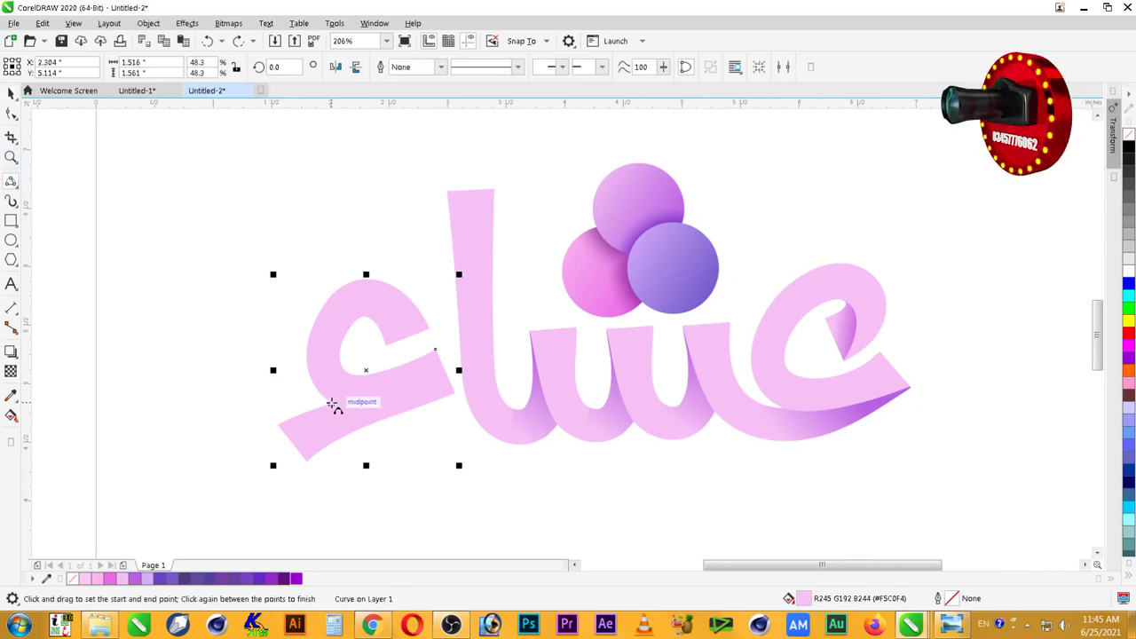
left_click_drag(332, 402, 454, 393)
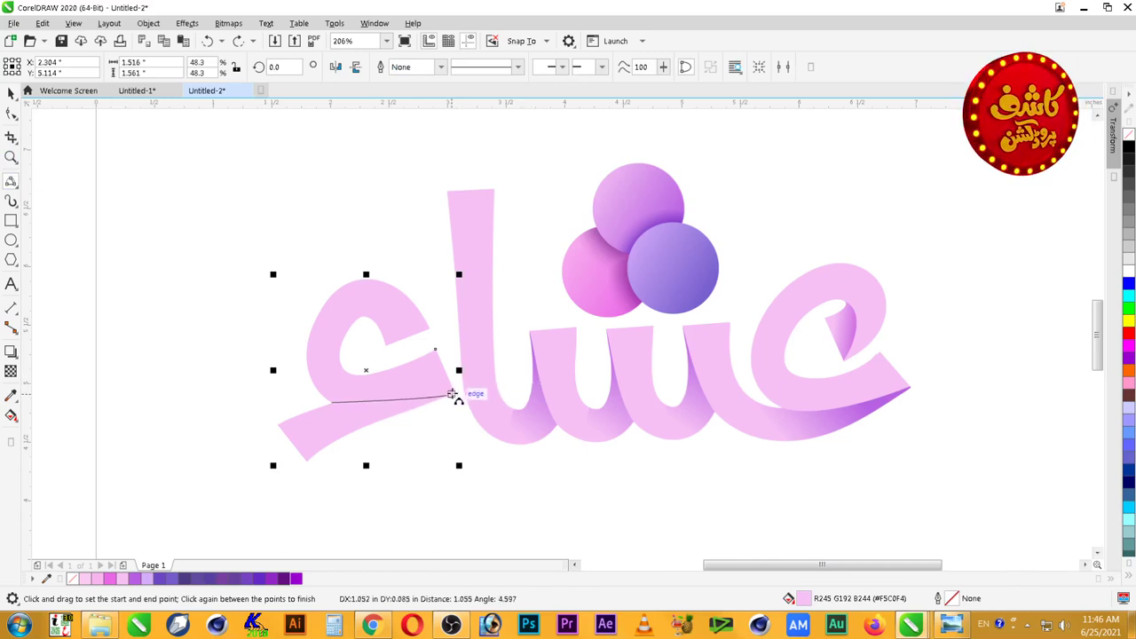
left_click(386, 405)
left_click_drag(332, 402, 217, 426)
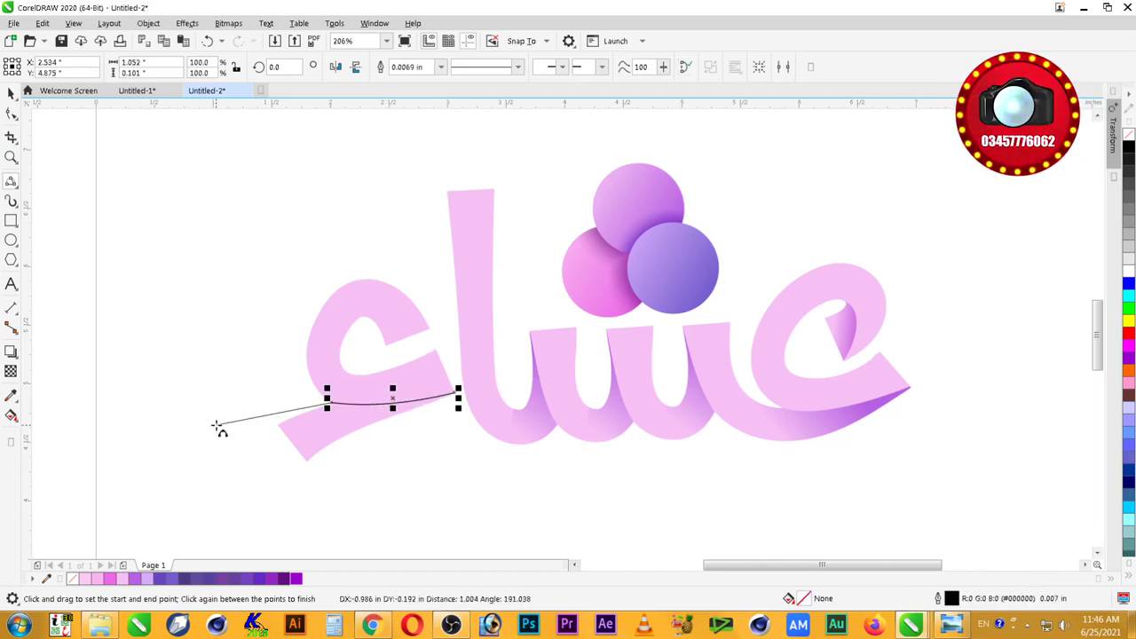
left_click(215, 427)
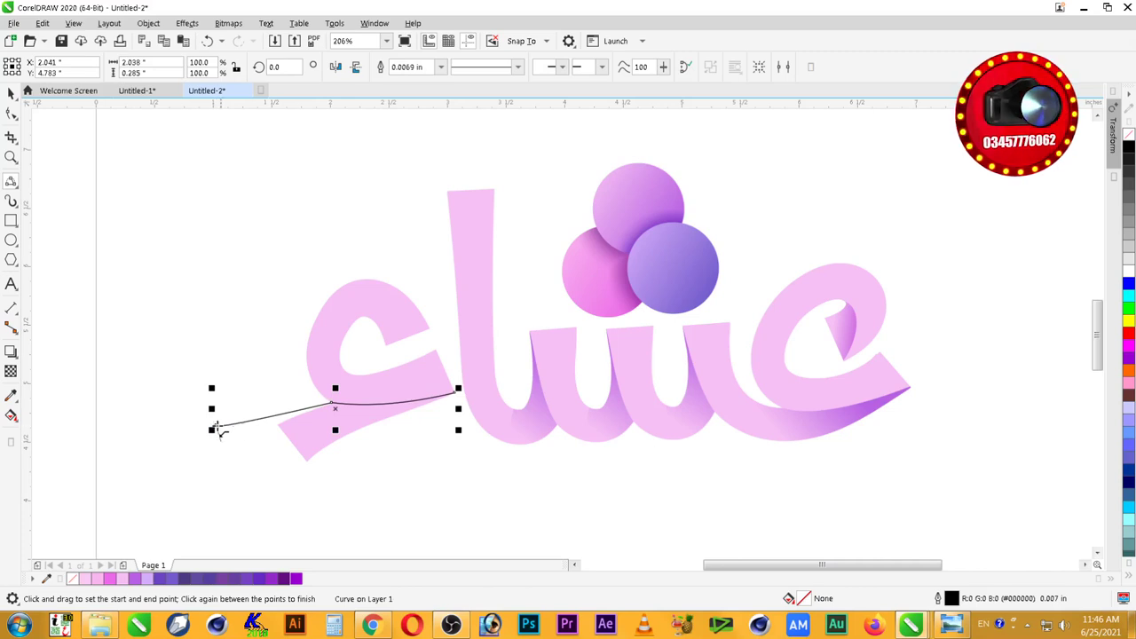
left_click(458, 391)
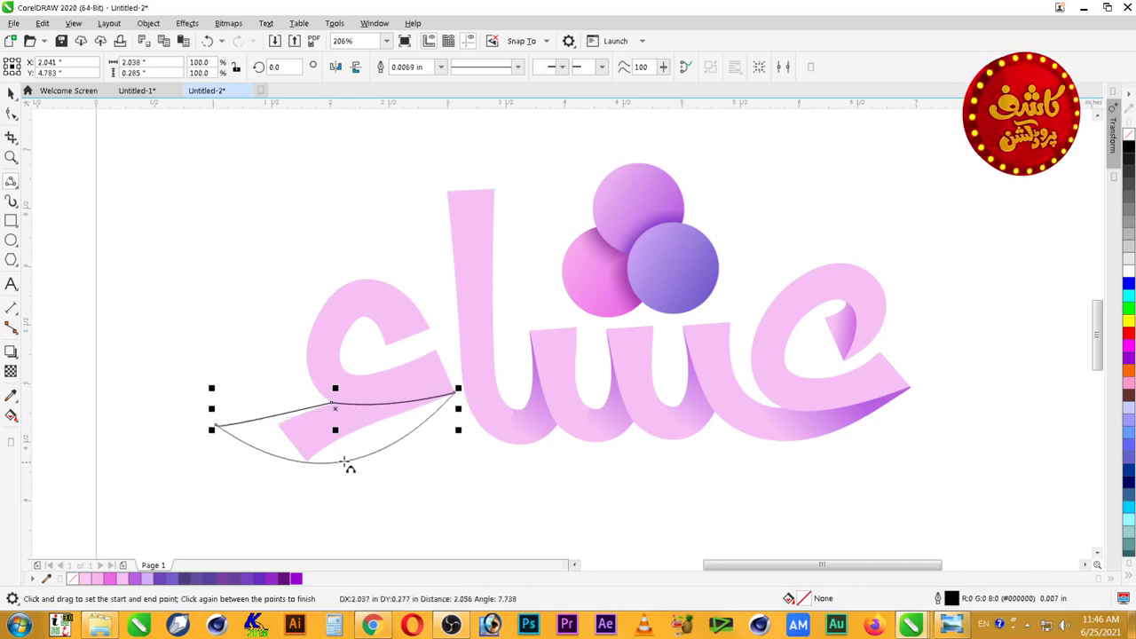
left_click(321, 478)
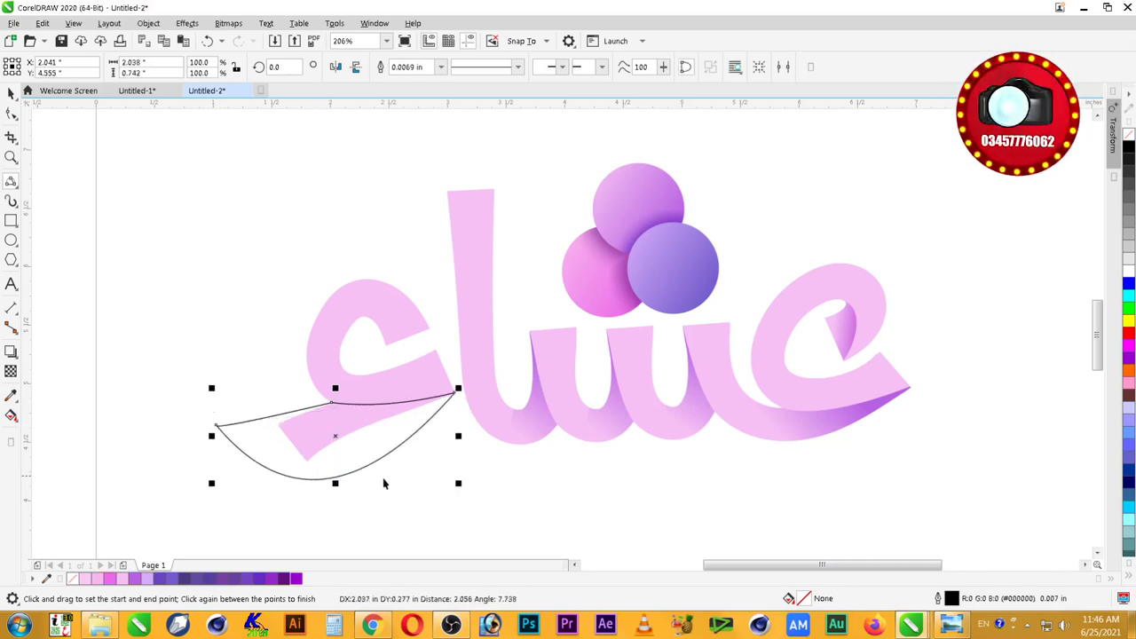
Step: Fill the tail shape with purple #9900CC without an outline and apply a linear transparency that fades it toward the lower left
left_click(296, 579)
right_click(1129, 148)
right_click(1129, 133)
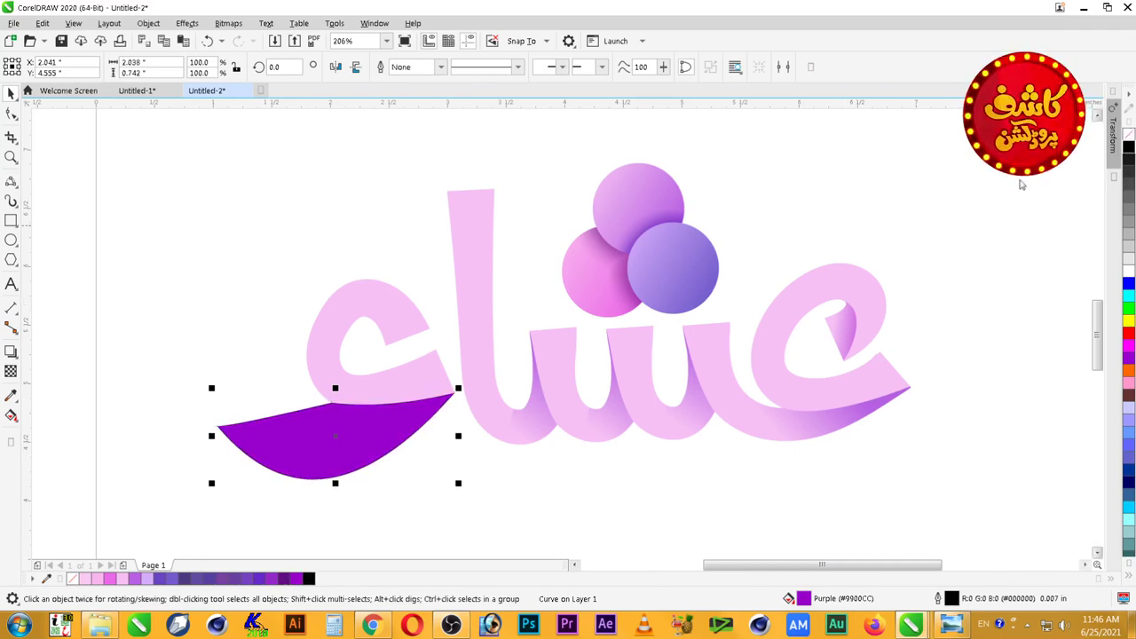
left_click(11, 371)
left_click_drag(393, 369, 356, 451)
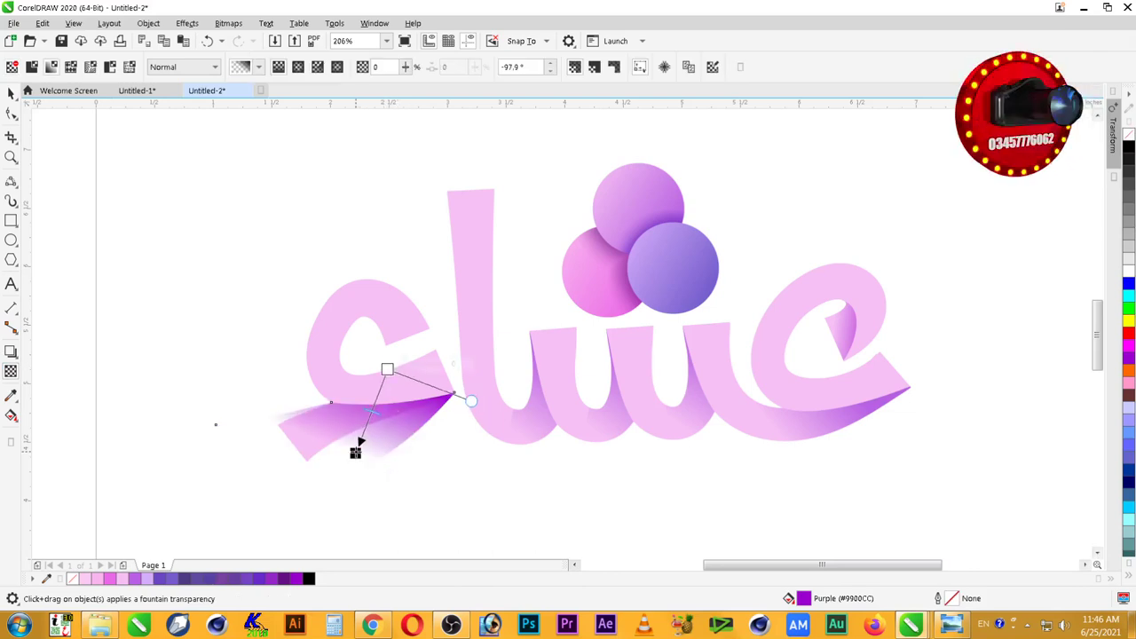
left_click(355, 449)
mouse_move(355, 449)
left_mouse_down()
mouse_move(335, 439)
mouse_move(347, 451)
mouse_move(355, 427)
mouse_move(337, 438)
mouse_move(353, 445)
left_mouse_up()
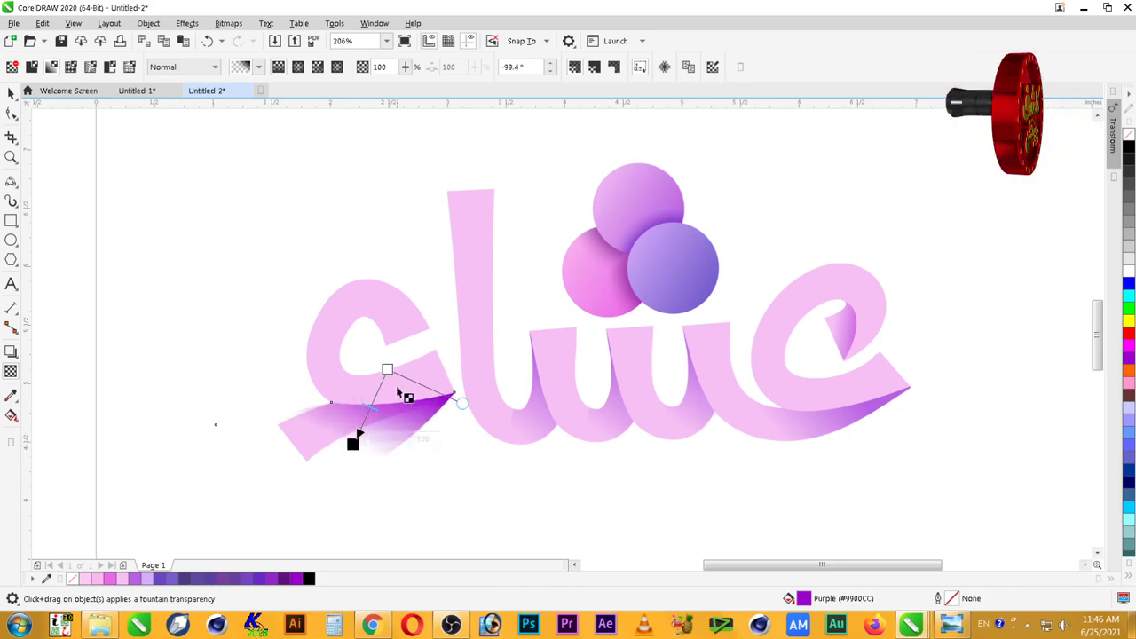
left_click_drag(387, 368, 429, 329)
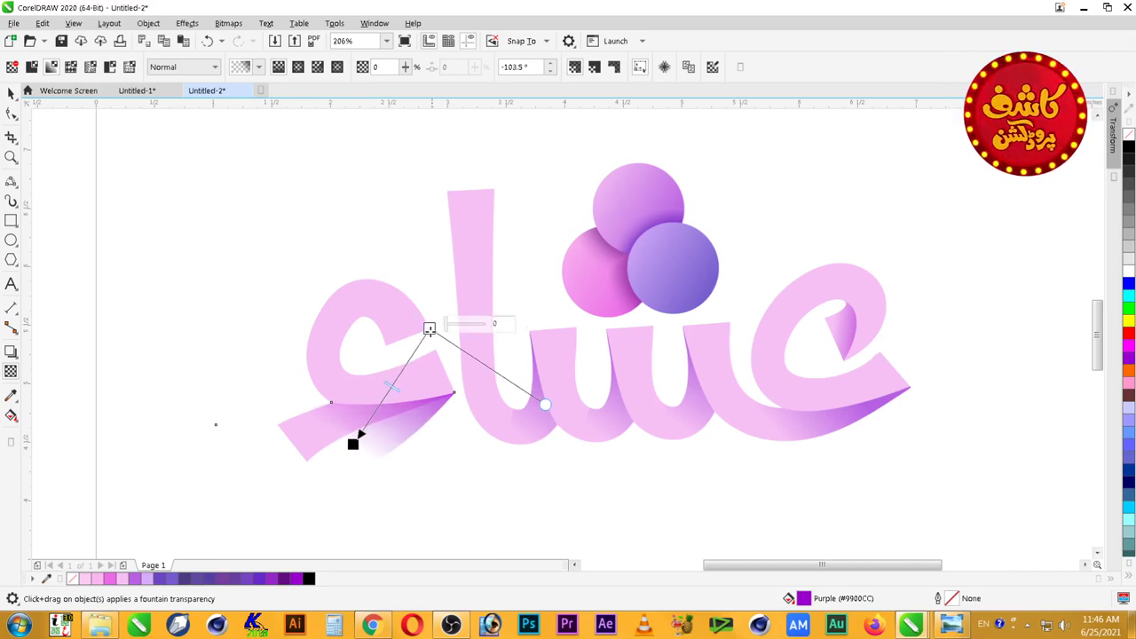
key("space")
Step: PowerClip the faded purple tail shape inside the leftmost letter
left_click(489, 485)
left_click(390, 444)
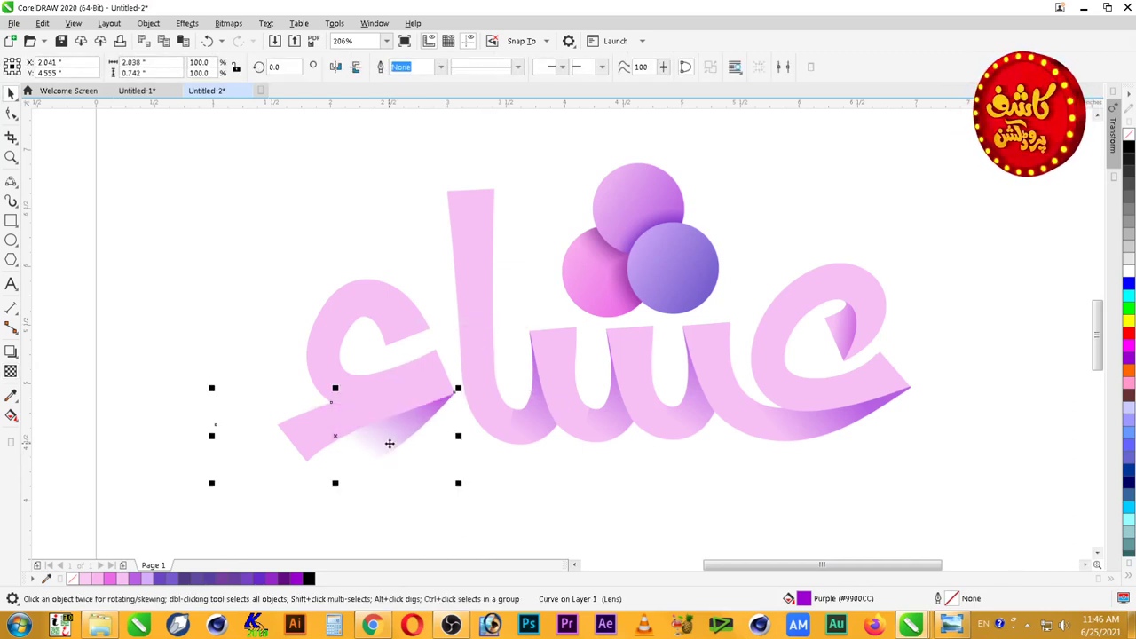
left_click(148, 23)
mouse_move(190, 73)
left_click(381, 79)
left_click(355, 381)
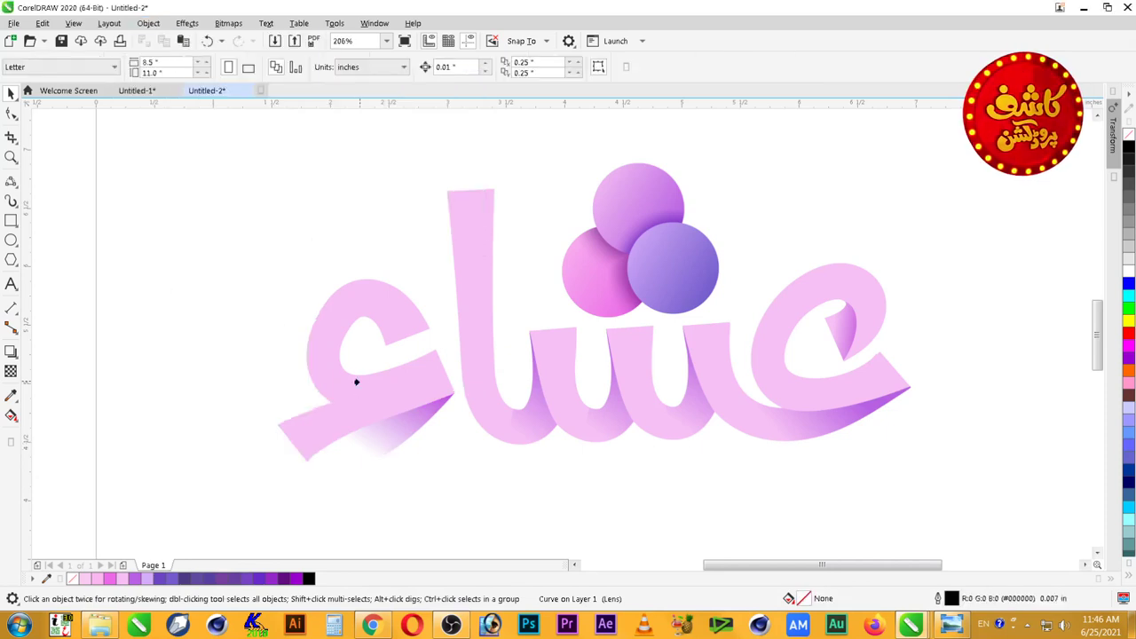
left_click(511, 502)
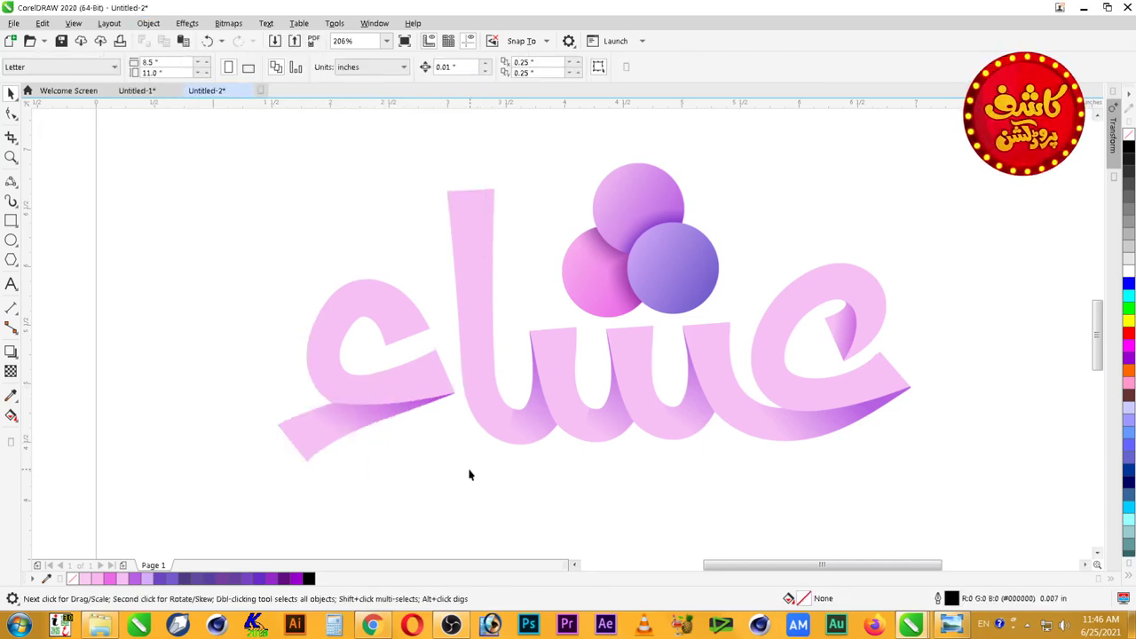
scroll(482, 460, "down", 1)
key("F2")
left_click_drag(710, 493, 755, 502)
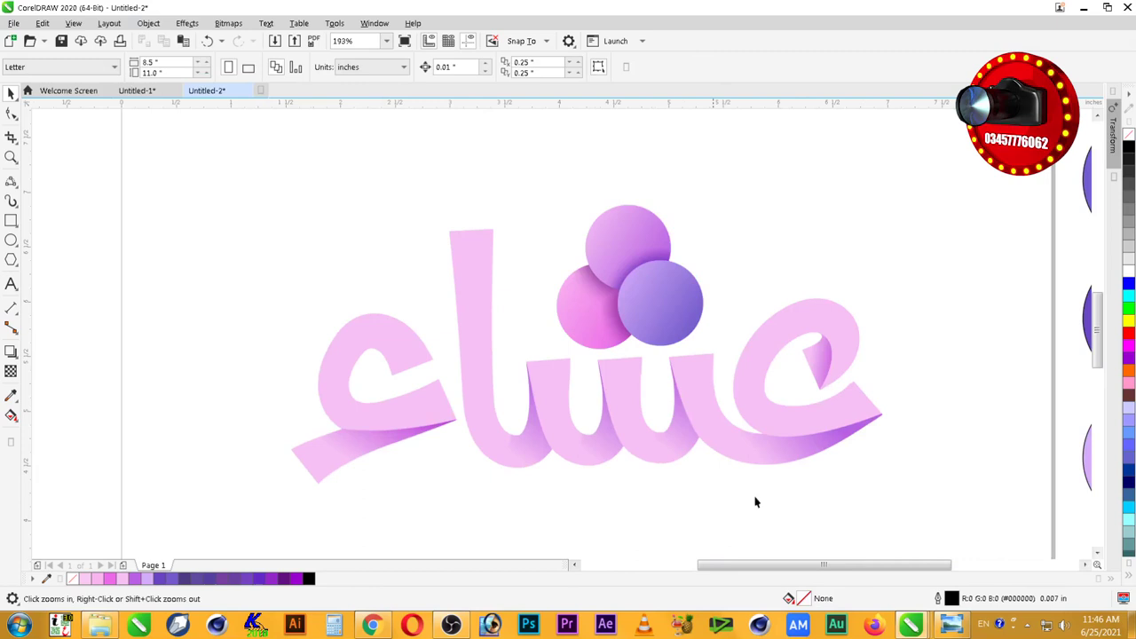
left_click_drag(965, 531, 992, 566)
key("shift+F2")
key("Escape")
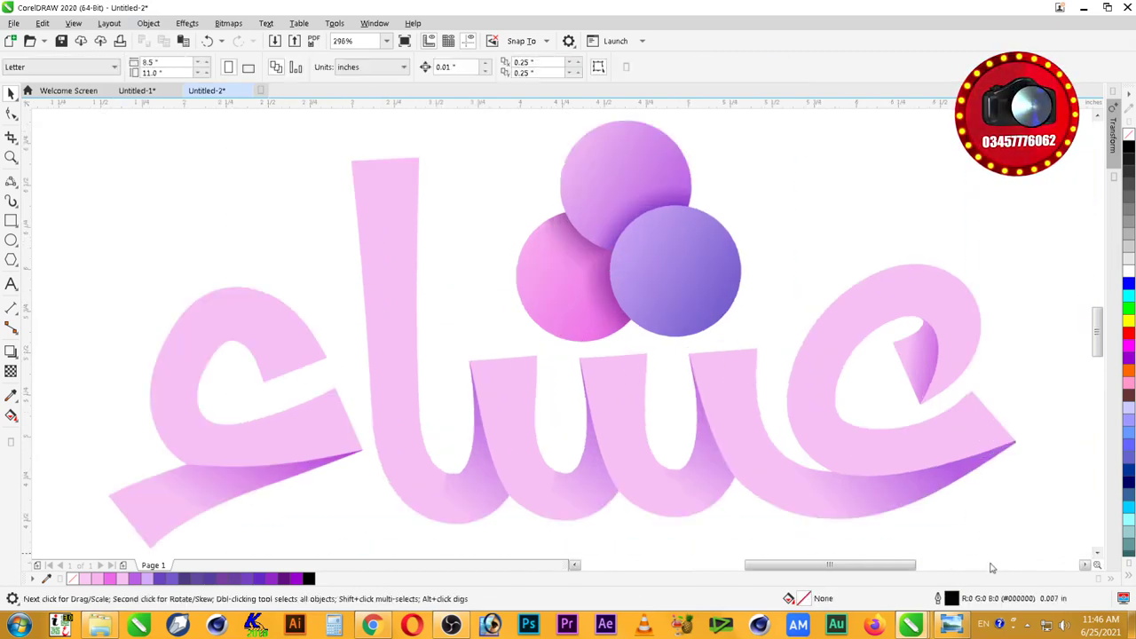